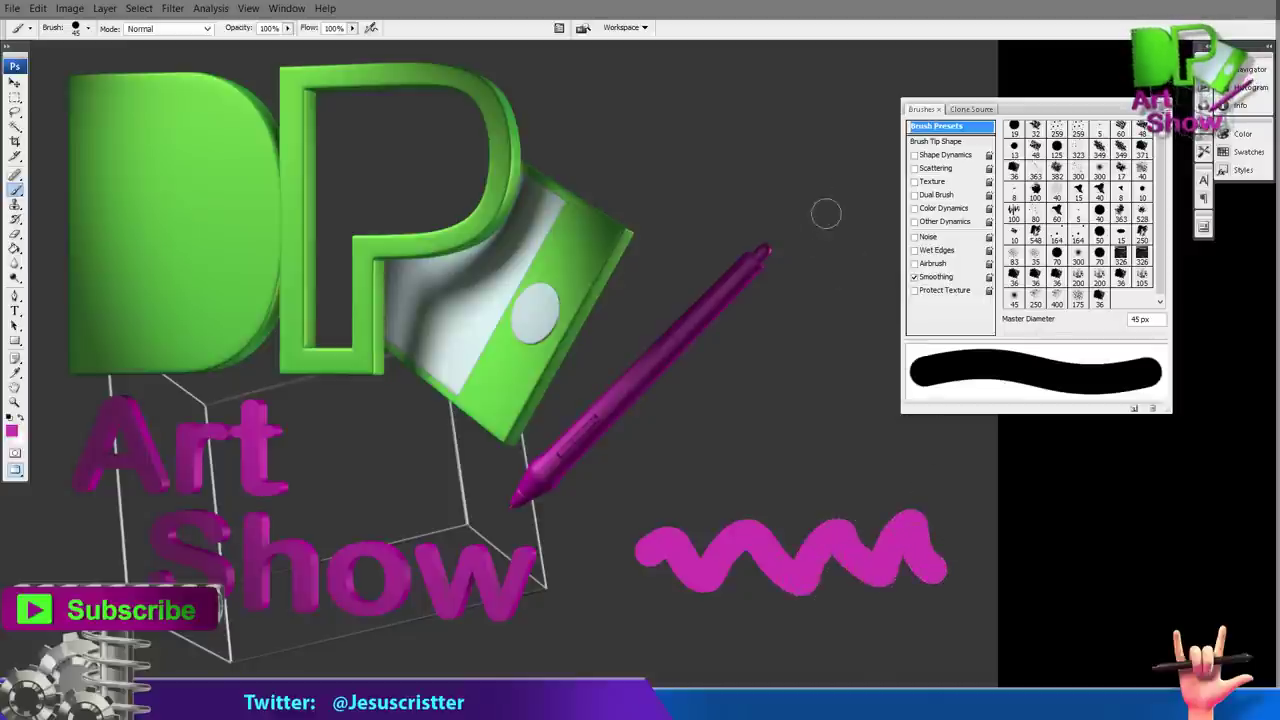
Reduce the brush to 8 px and draw magenta arrows with X marks pointing to Shape Dynamics and Other Dynamics.
key(bracketleft)
key(bracketleft)
key(bracketleft)
key(bracketleft)
key(bracketleft)
key(bracketleft)
key(bracketleft)
key(bracketleft)
key(bracketleft)
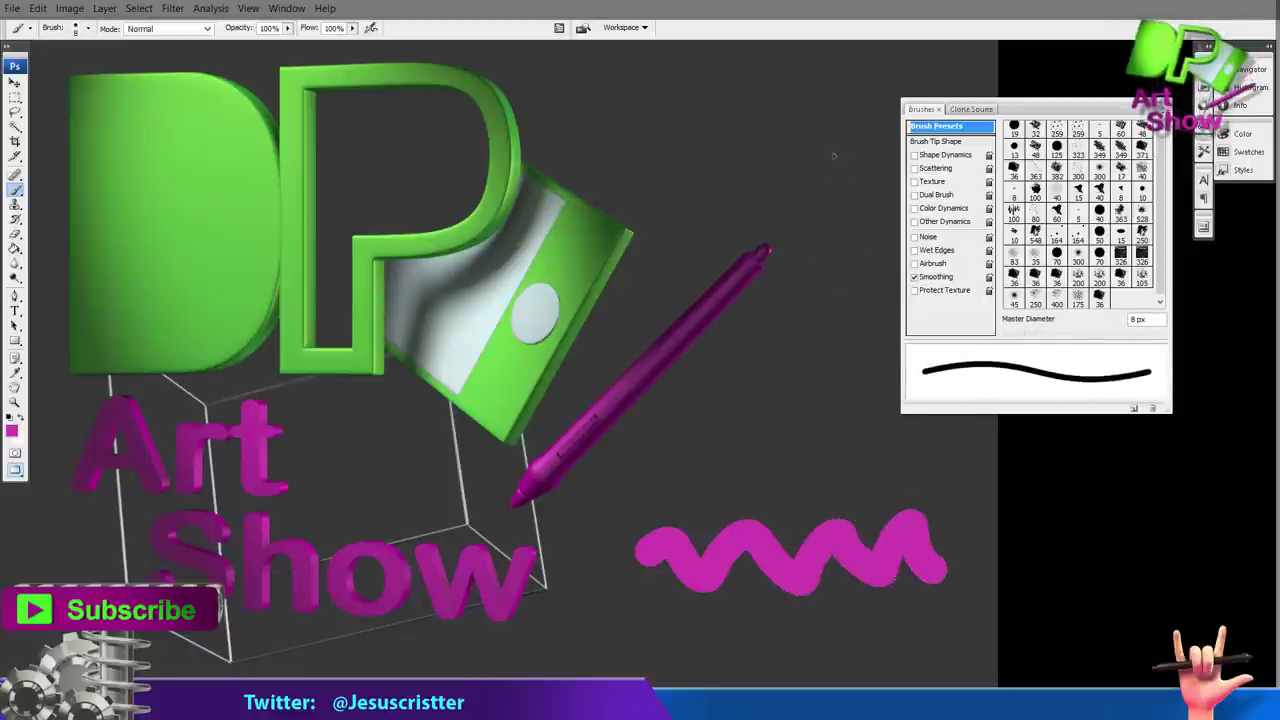
drag(808, 156, 873, 158)
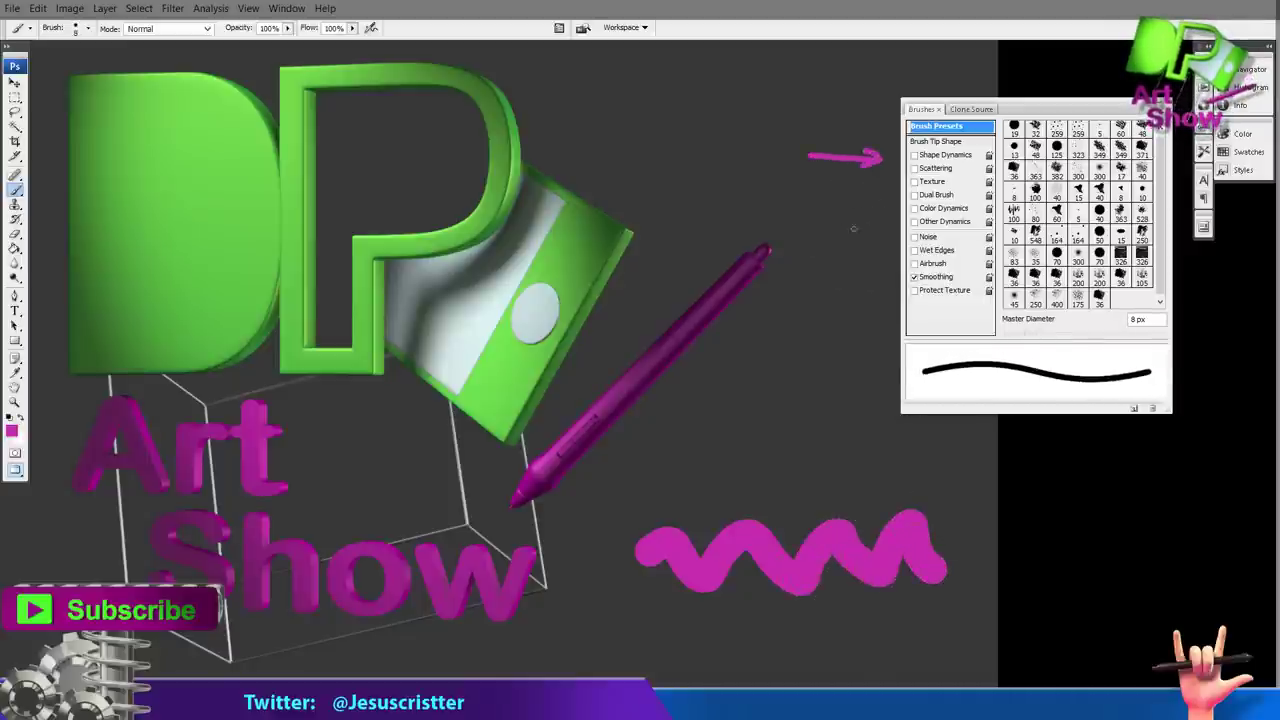
drag(804, 224, 879, 223)
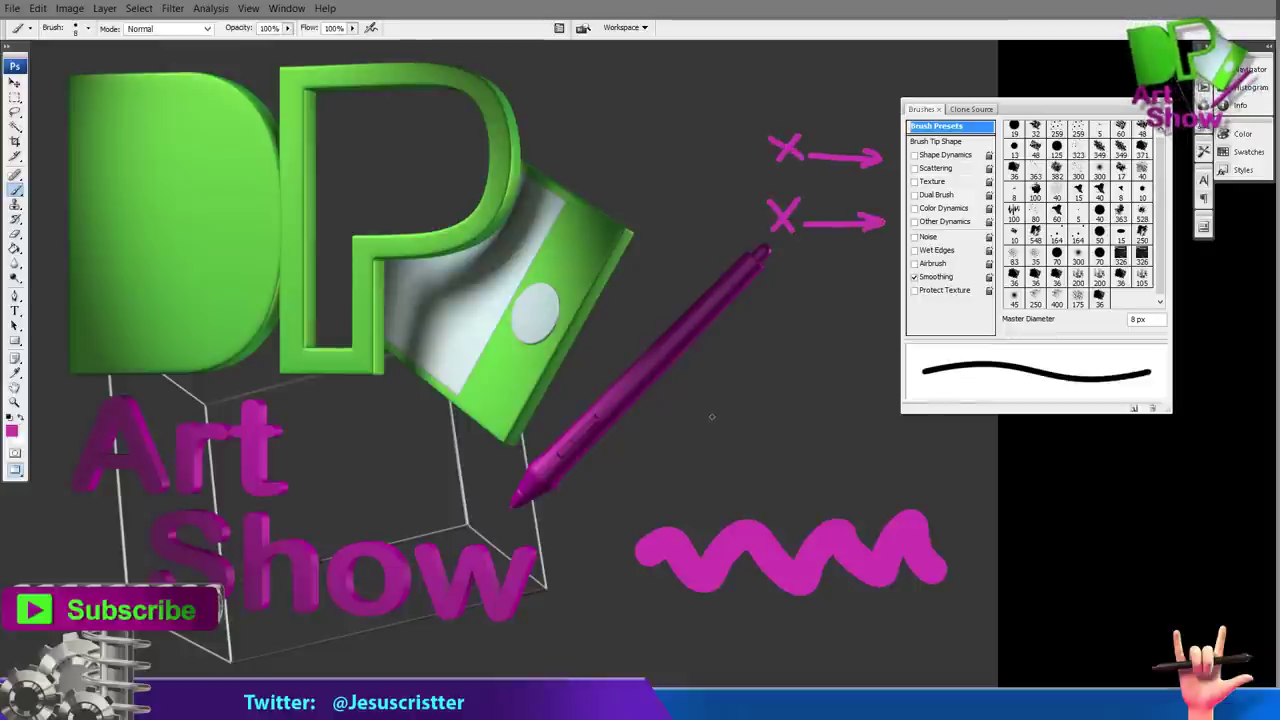
Enlarge the brush to 60 px and paint a thick wavy magenta stroke above the existing zigzag.
key(bracketright)
key(bracketright)
key(bracketright)
key(bracketright)
key(bracketright)
key(bracketright)
key(bracketright)
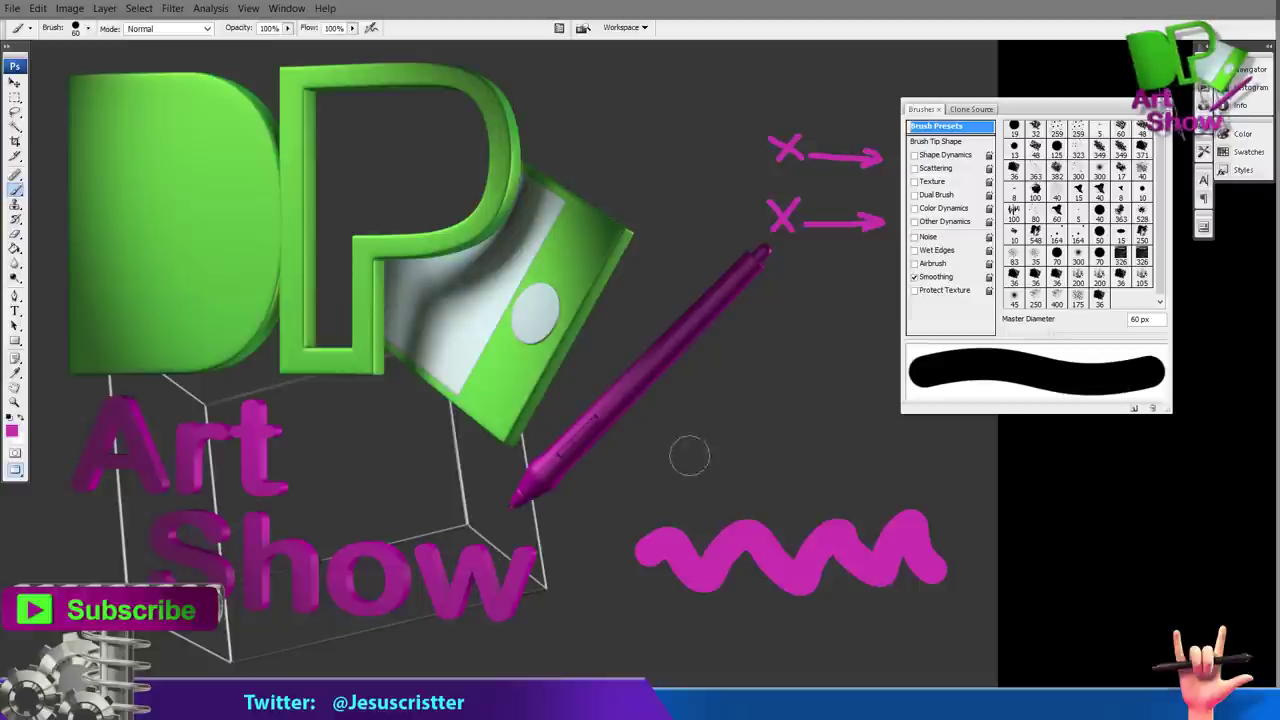
drag(663, 475, 892, 452)
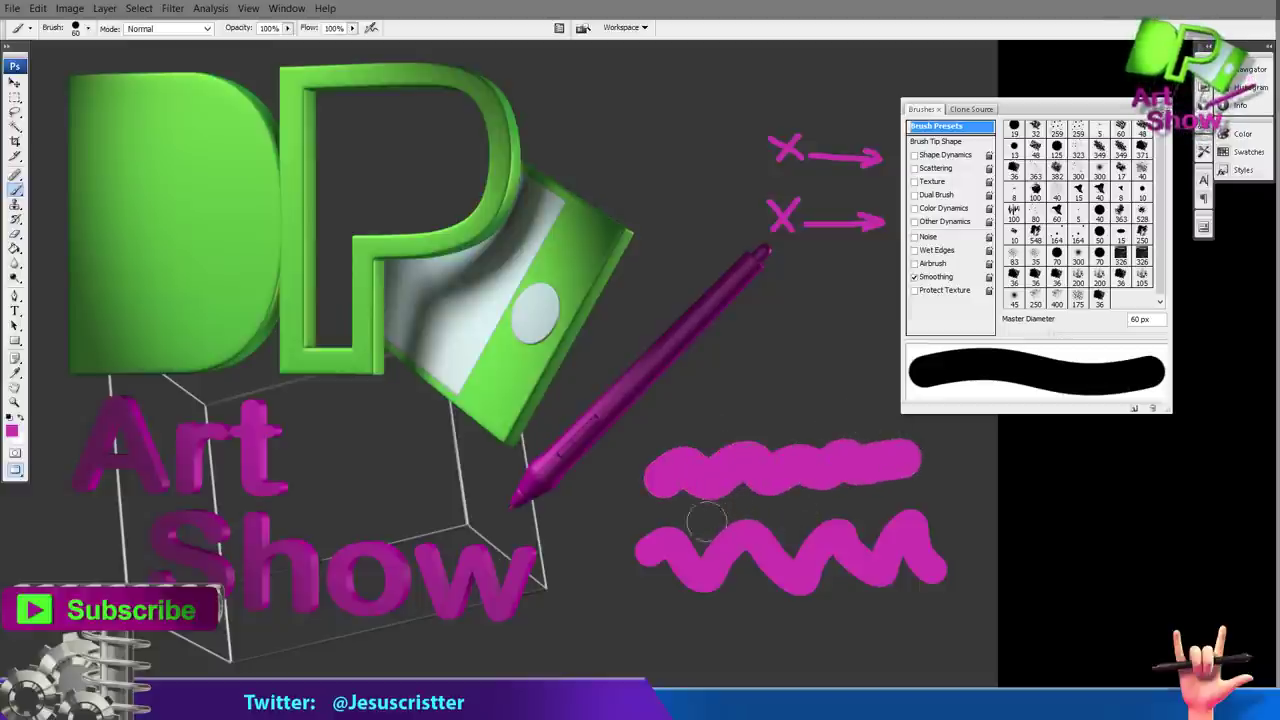
Paint short vertical sample strokes below the zigzag at 20%, 40%, 60%, 80%, 100% and 10% brush opacity.
key(2)
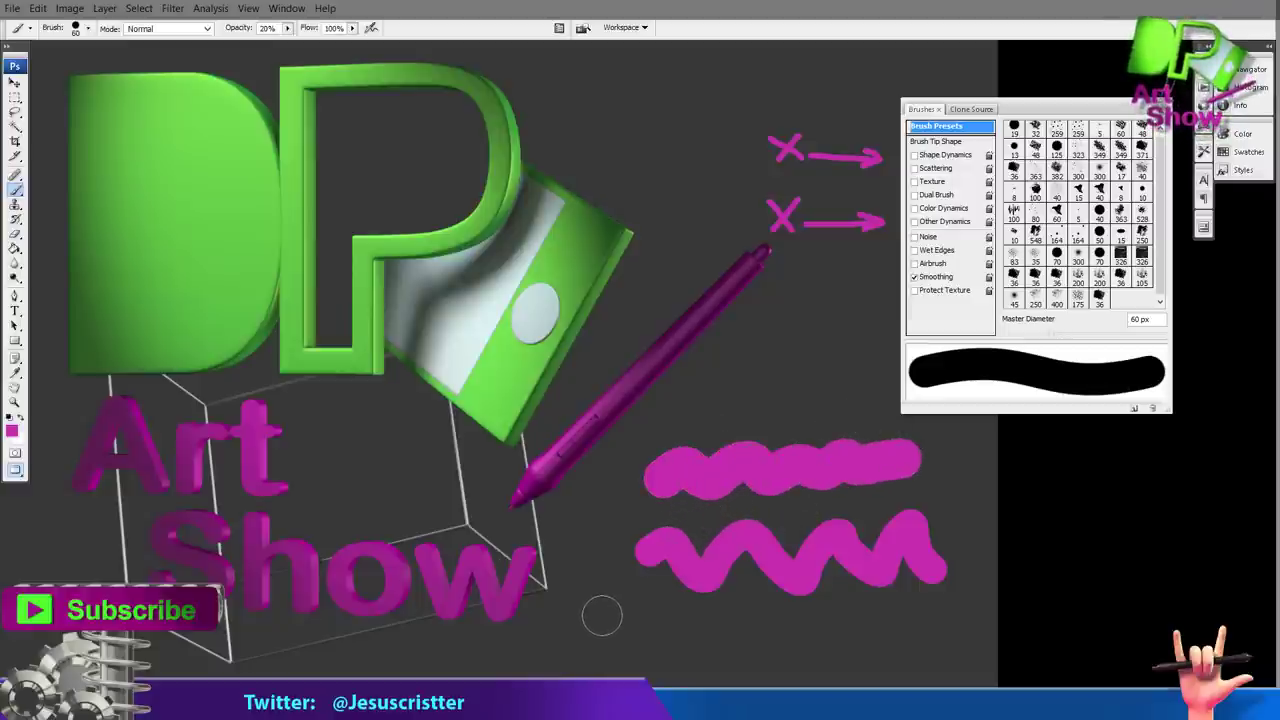
drag(590, 620, 588, 660)
key(4)
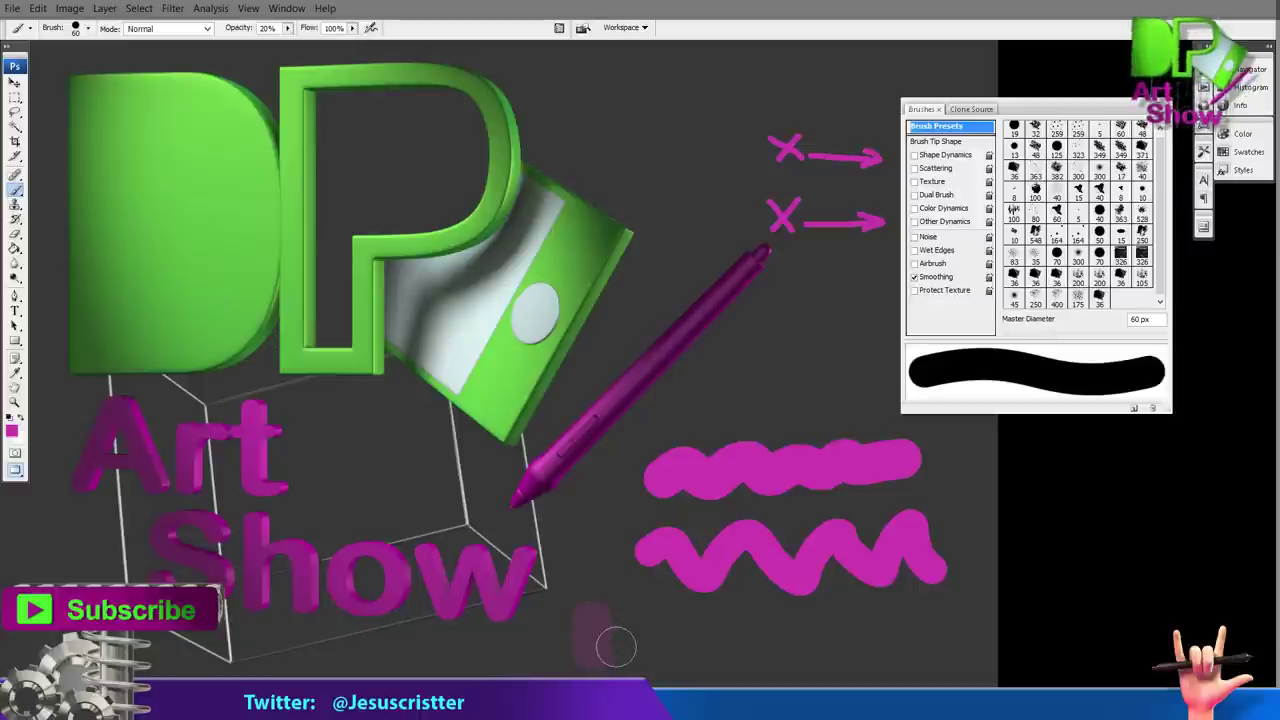
drag(640, 615, 637, 660)
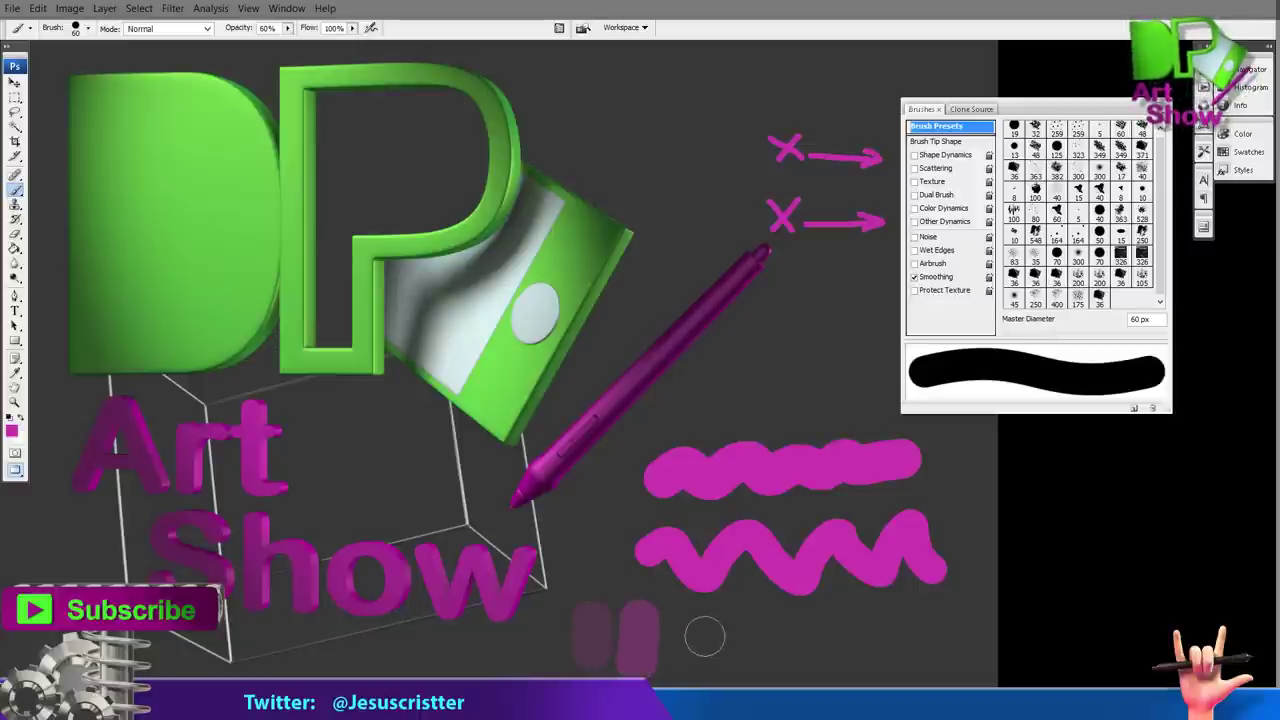
key(6)
drag(684, 612, 683, 676)
key(8)
drag(735, 612, 734, 676)
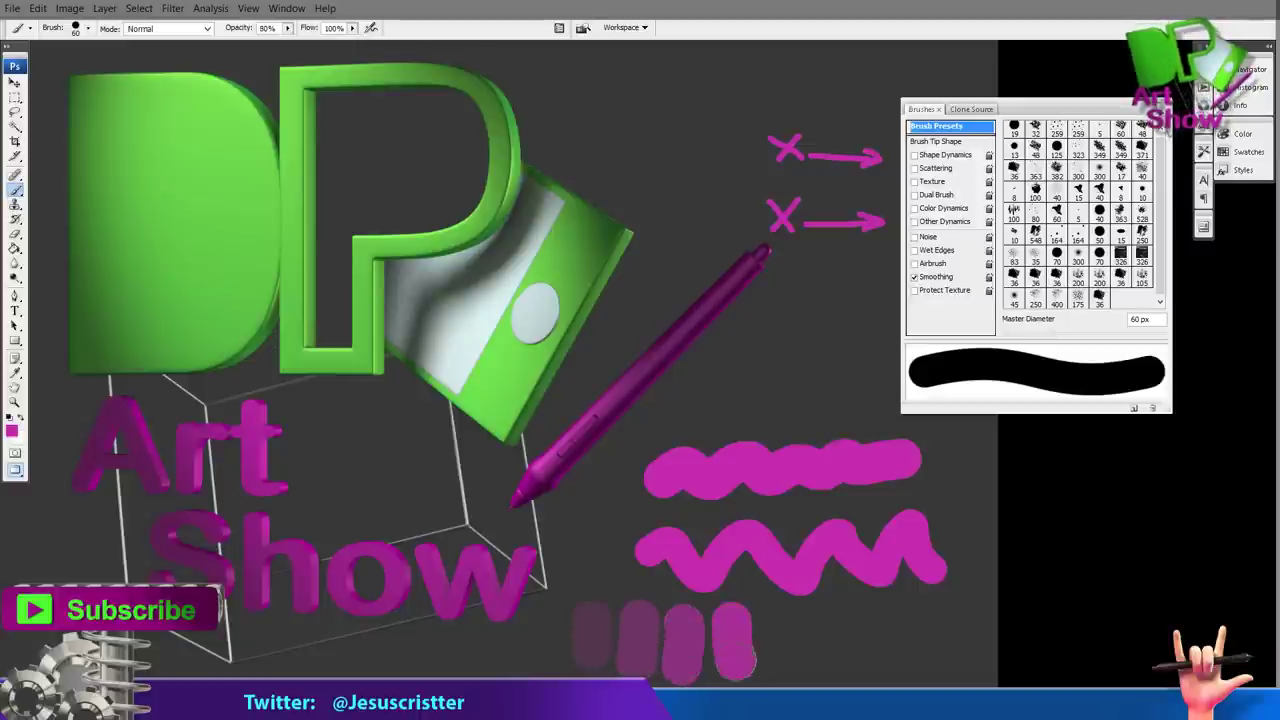
key(0)
drag(782, 616, 781, 672)
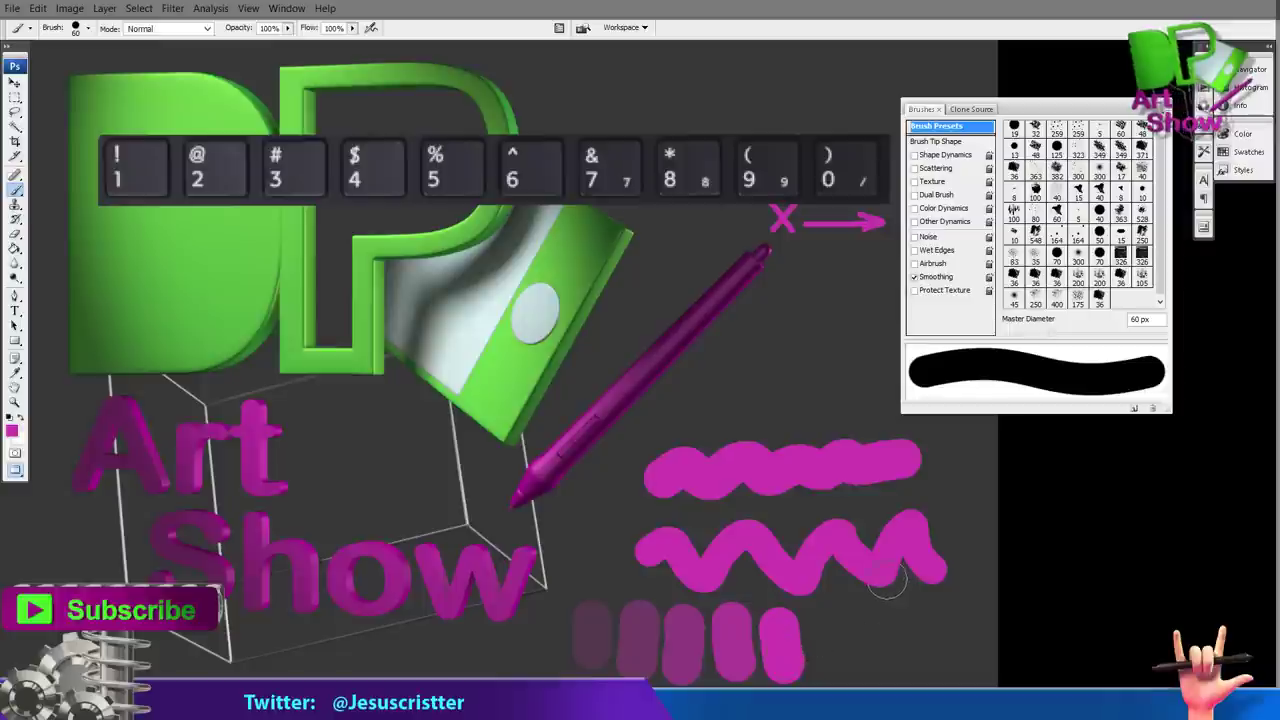
key(1)
drag(851, 606, 849, 670)
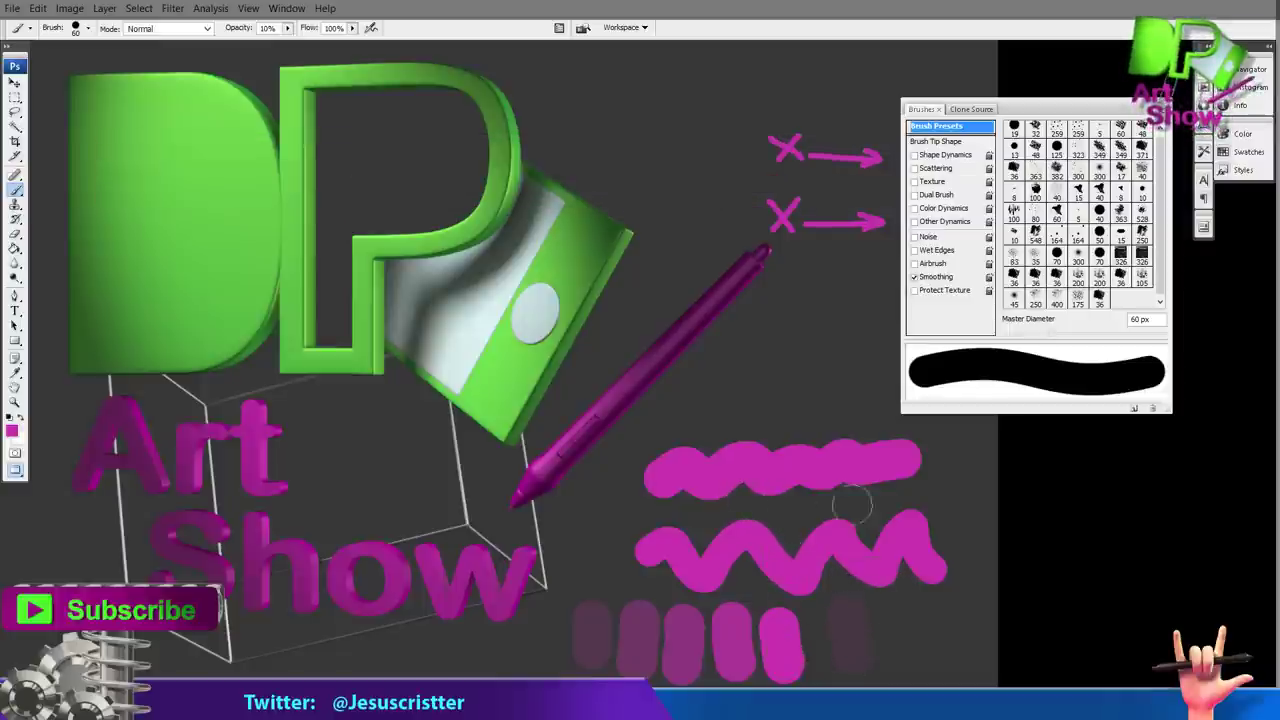
Set the layer's opacity to 70% and paint a faint stroke around the purple pen at 10% brush opacity.
key(h)
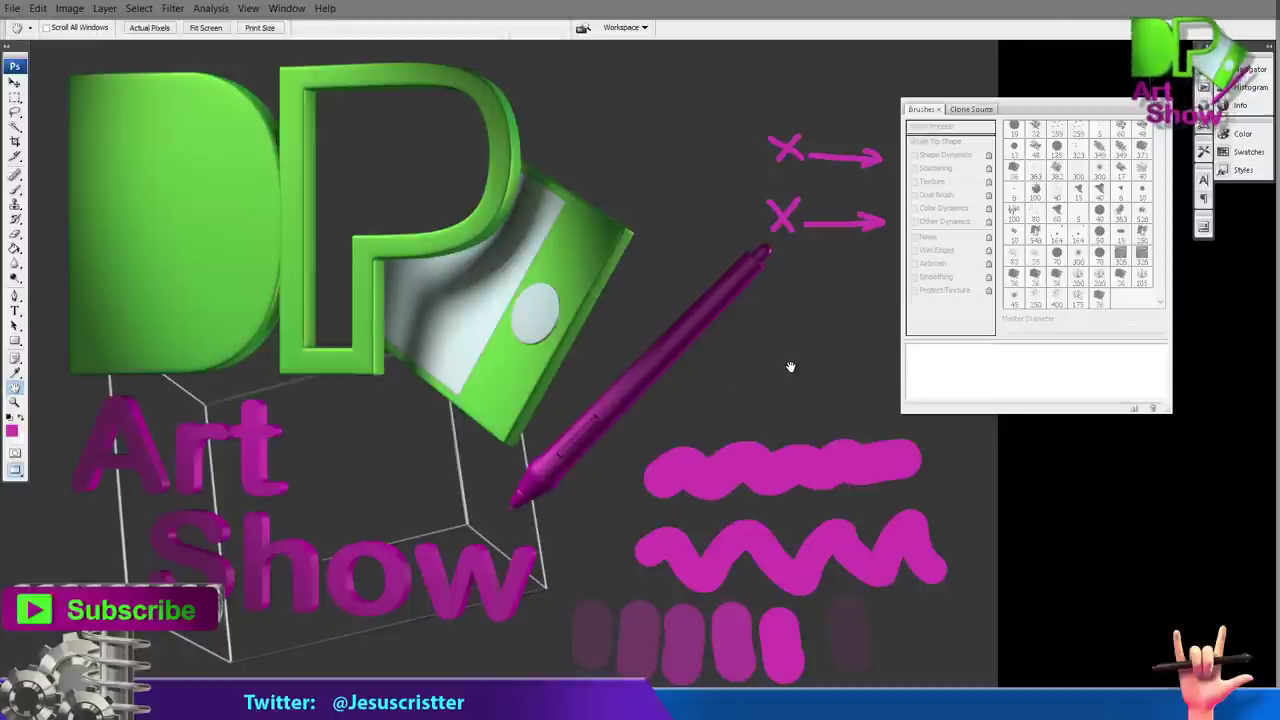
key(7)
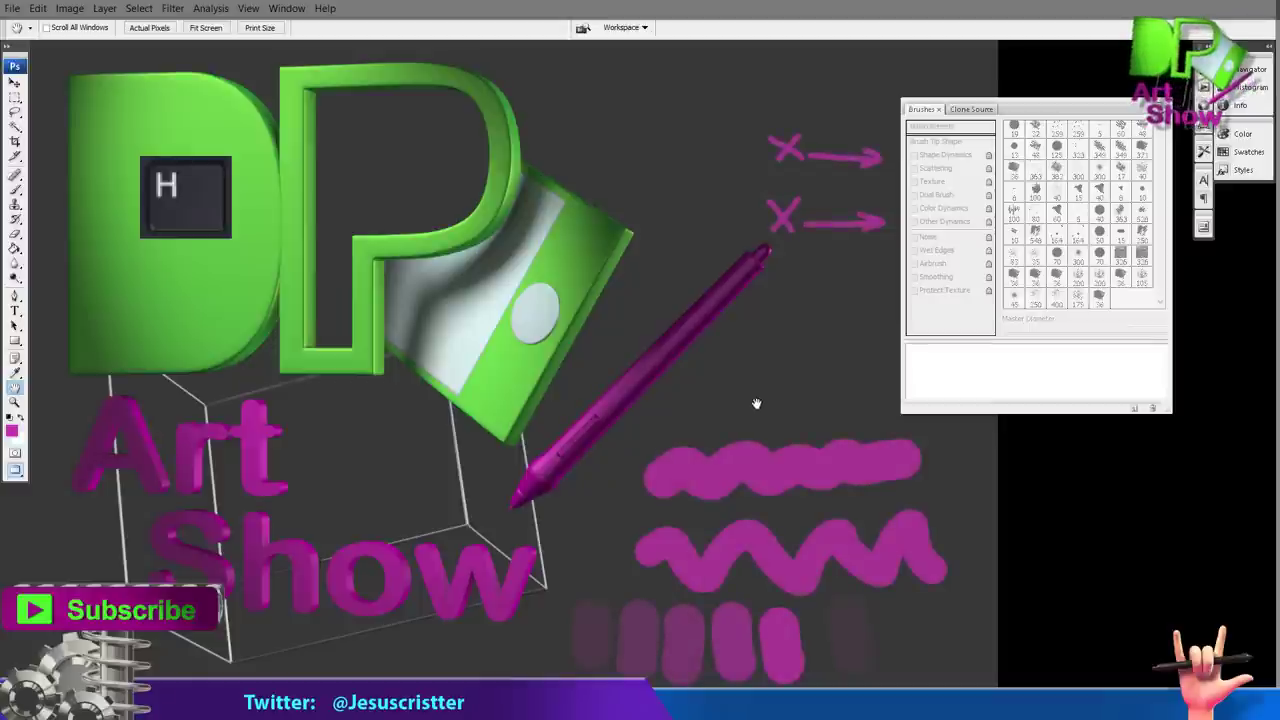
key(b)
key(1)
mouse_move(775, 393)
mouse_down()
mouse_move(685, 255)
mouse_move(665, 160)
mouse_up()
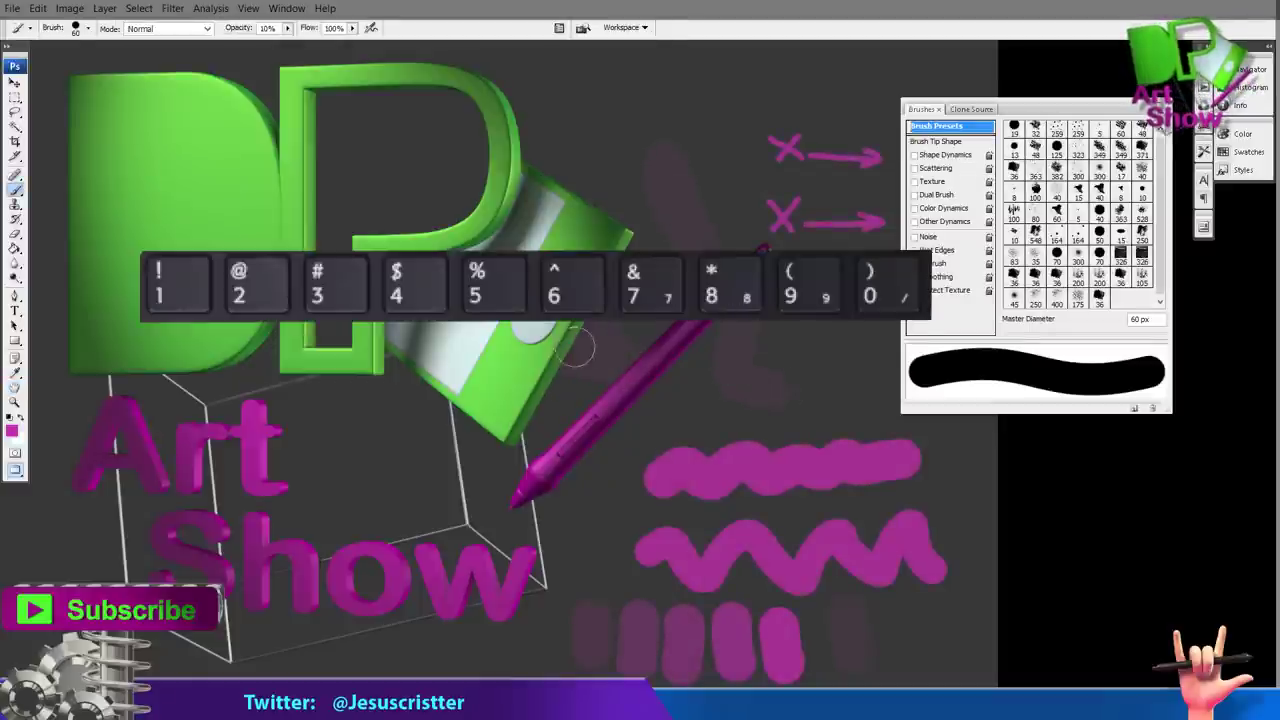
Paint a solid angular stroke across the purple pen at 100% brush opacity.
key(0)
click(618, 191)
mouse_move(618, 191)
mouse_down()
mouse_move(726, 283)
mouse_move(718, 385)
mouse_move(636, 323)
mouse_up()
key(b)
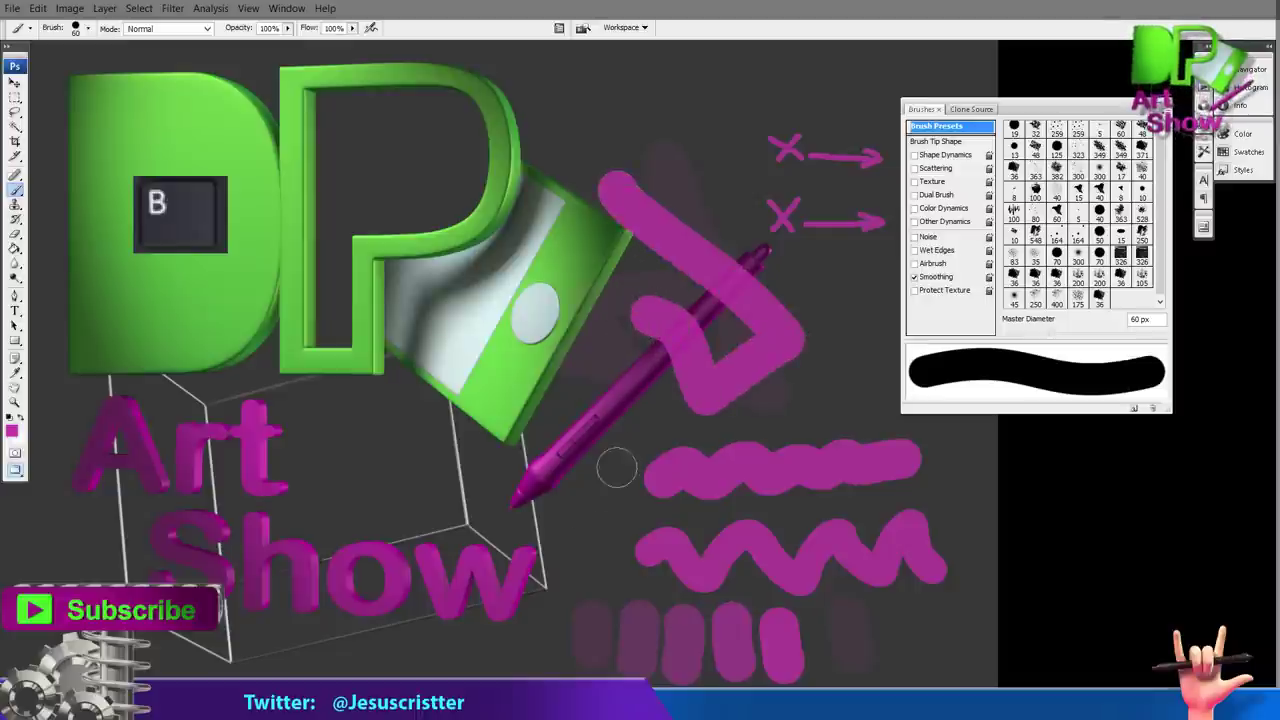
click(820, 703)
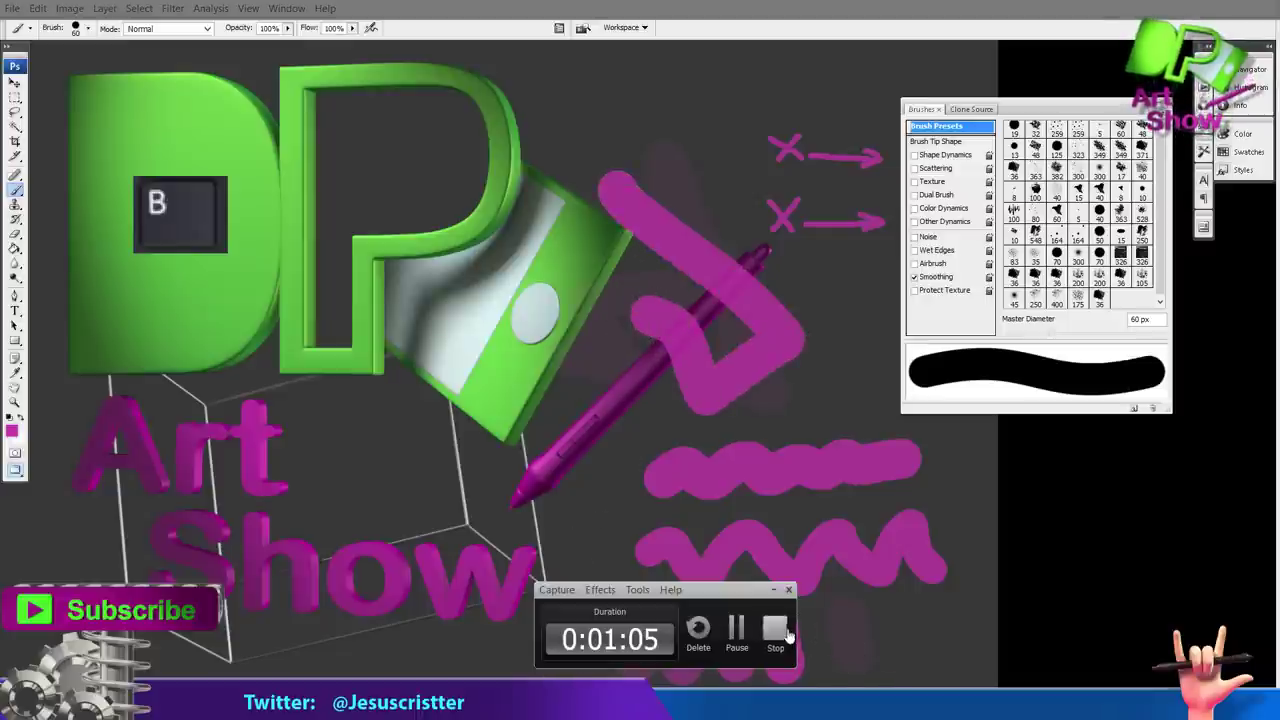
click(776, 630)
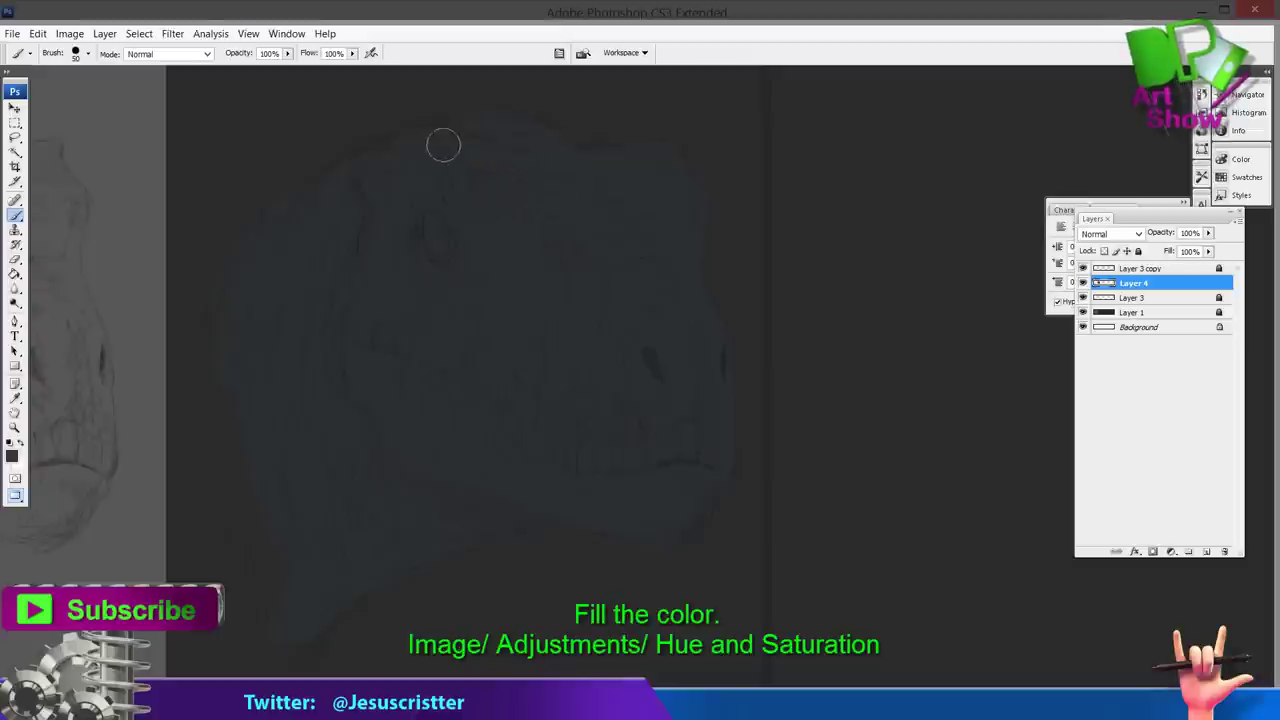
Darken and shift the creature head's base color on Layer 4 with a Hue/Saturation adjustment.
click(69, 33)
mouse_move(60, 77)
click(200, 211)
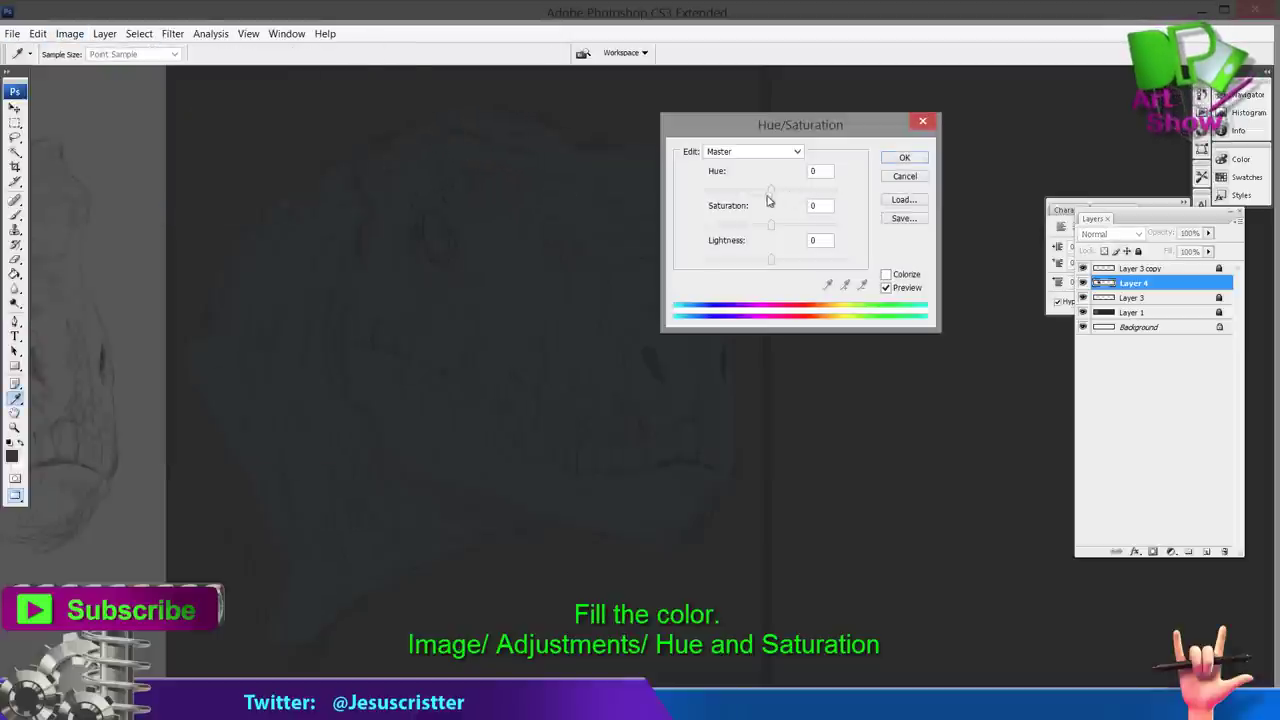
drag(773, 224, 755, 263)
key(Return)
key(b)
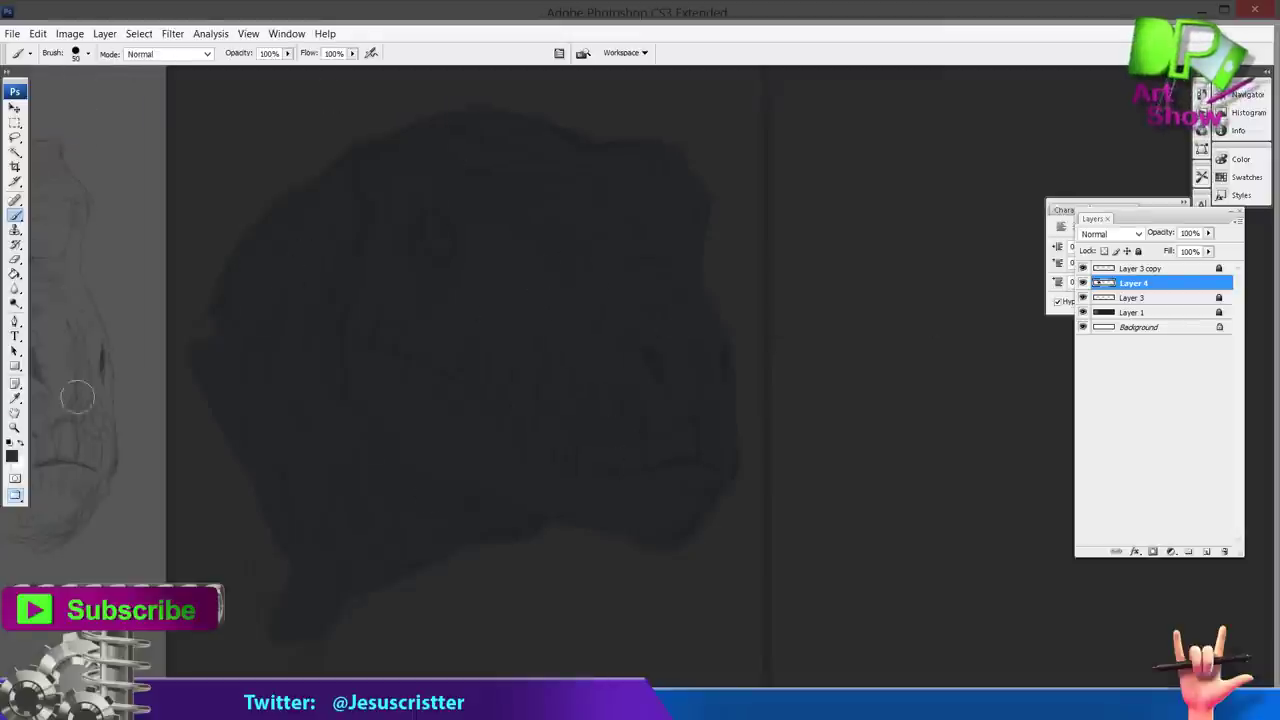
Add a new layer above Layer 4 and choose a very dark reddish foreground color based on the head's tone.
key(i)
click(534, 278)
key(ctrl+alt+shift+n)
click(12, 456)
click(585, 403)
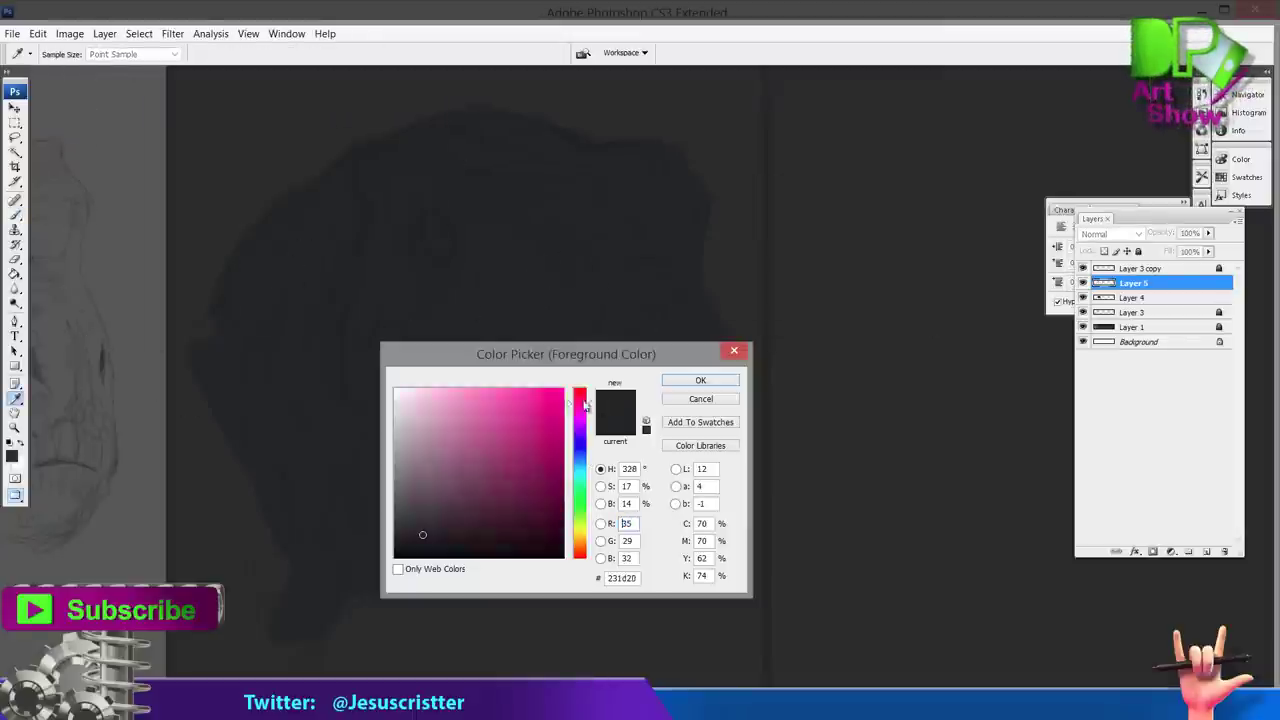
key(Return)
key(b)
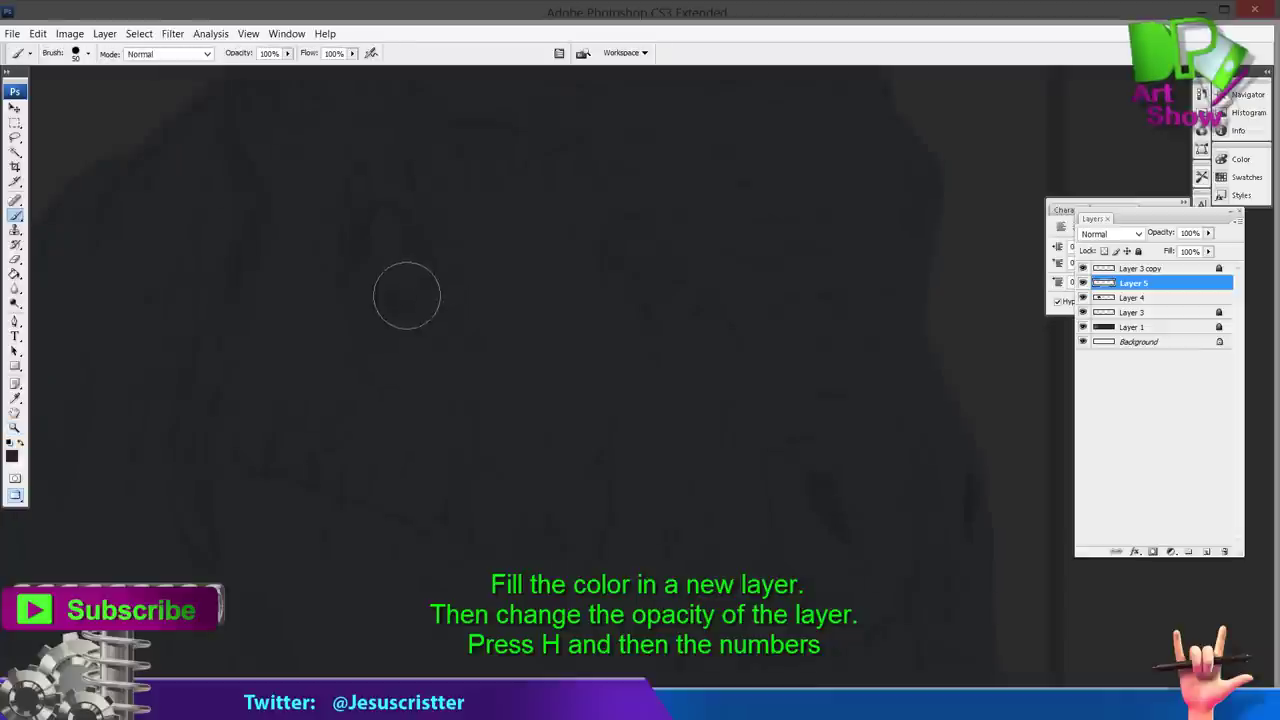
Paint a dark red patch around the creature's eye on Layer 5 and set that layer's opacity to 45%.
mouse_move(407, 296)
mouse_down()
mouse_move(430, 322)
mouse_move(401, 207)
mouse_move(341, 289)
mouse_move(384, 392)
mouse_up()
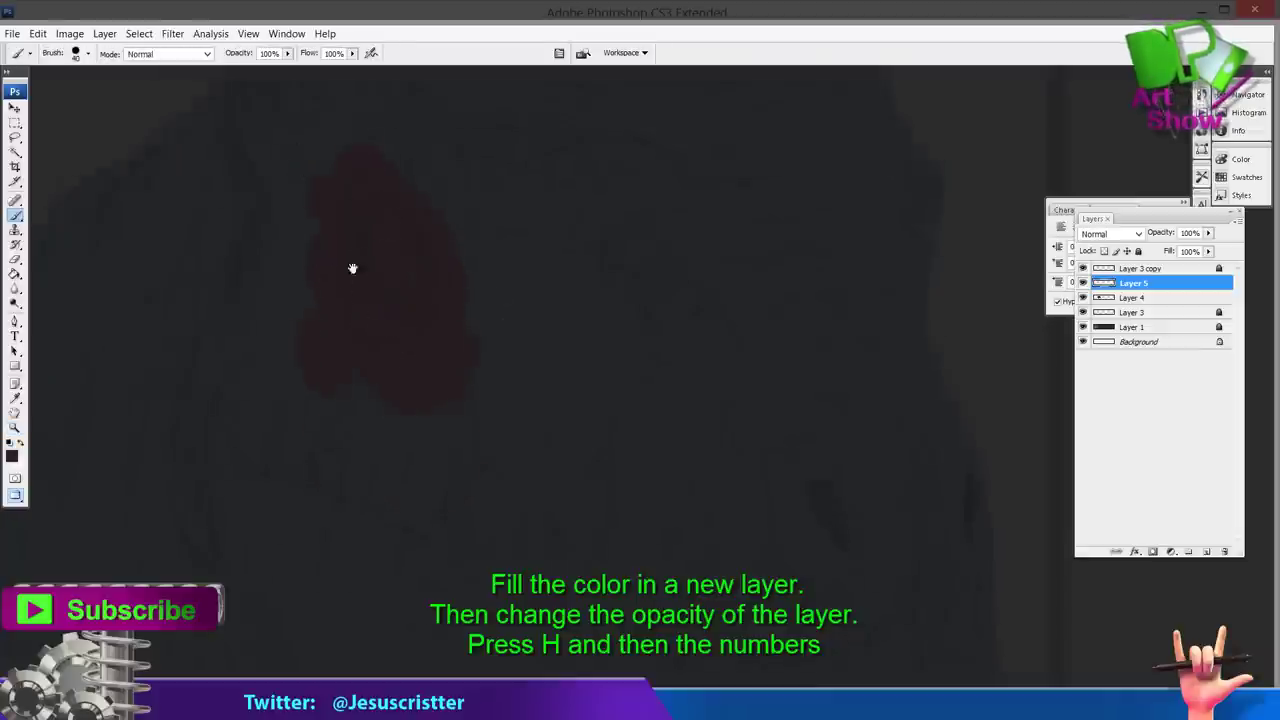
key(h)
key(4)
key(5)
drag(346, 277, 404, 247)
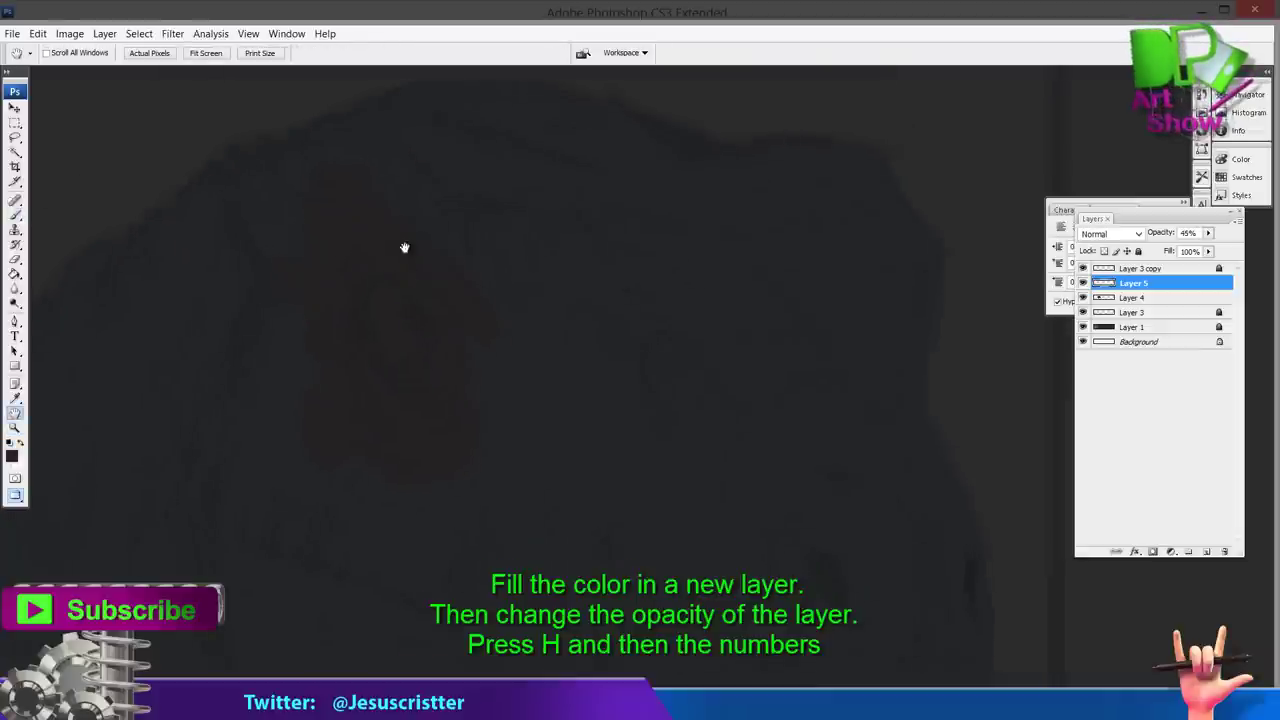
Paint more reddish streaks on the head beside the eye patch, using a smaller brush.
key(b)
drag(578, 286, 471, 160)
drag(492, 317, 492, 434)
key(bracketleft)
key(bracketleft)
key(bracketleft)
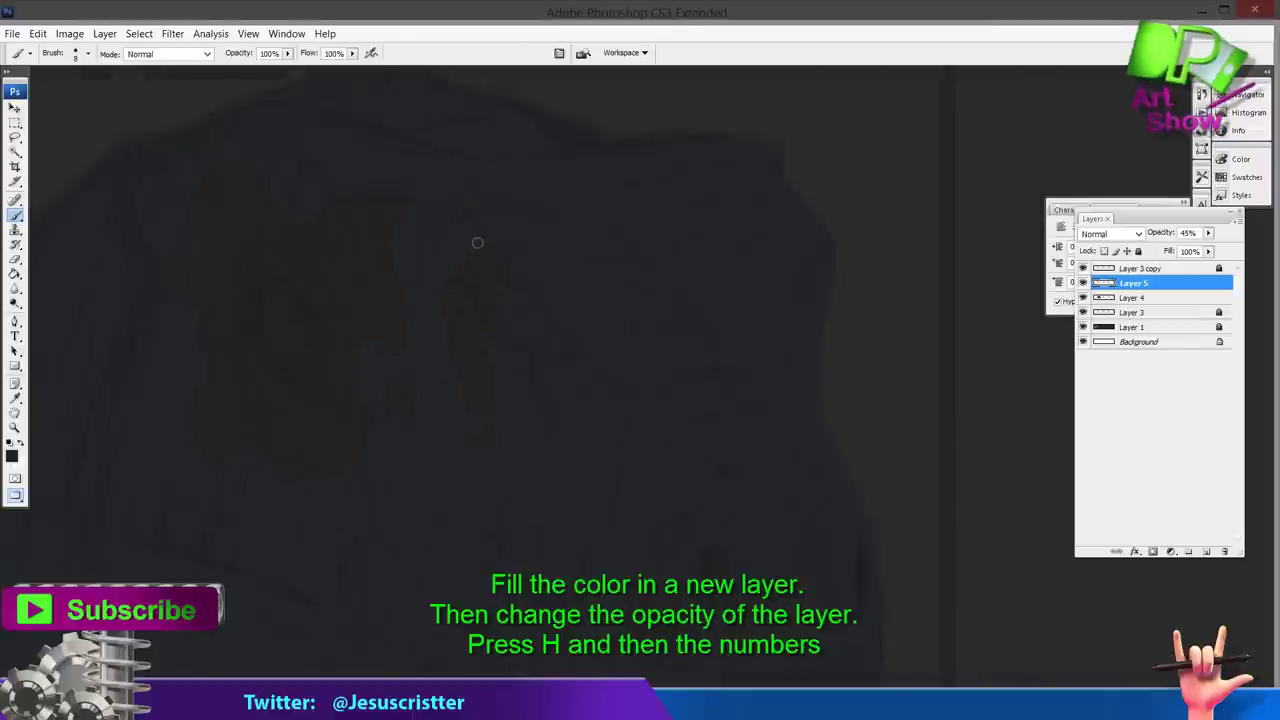
drag(372, 285, 558, 349)
mouse_move(552, 286)
mouse_down()
mouse_move(460, 260)
mouse_move(458, 190)
mouse_up()
drag(408, 477, 493, 321)
key(z)
alt+click(493, 321)
key(b)
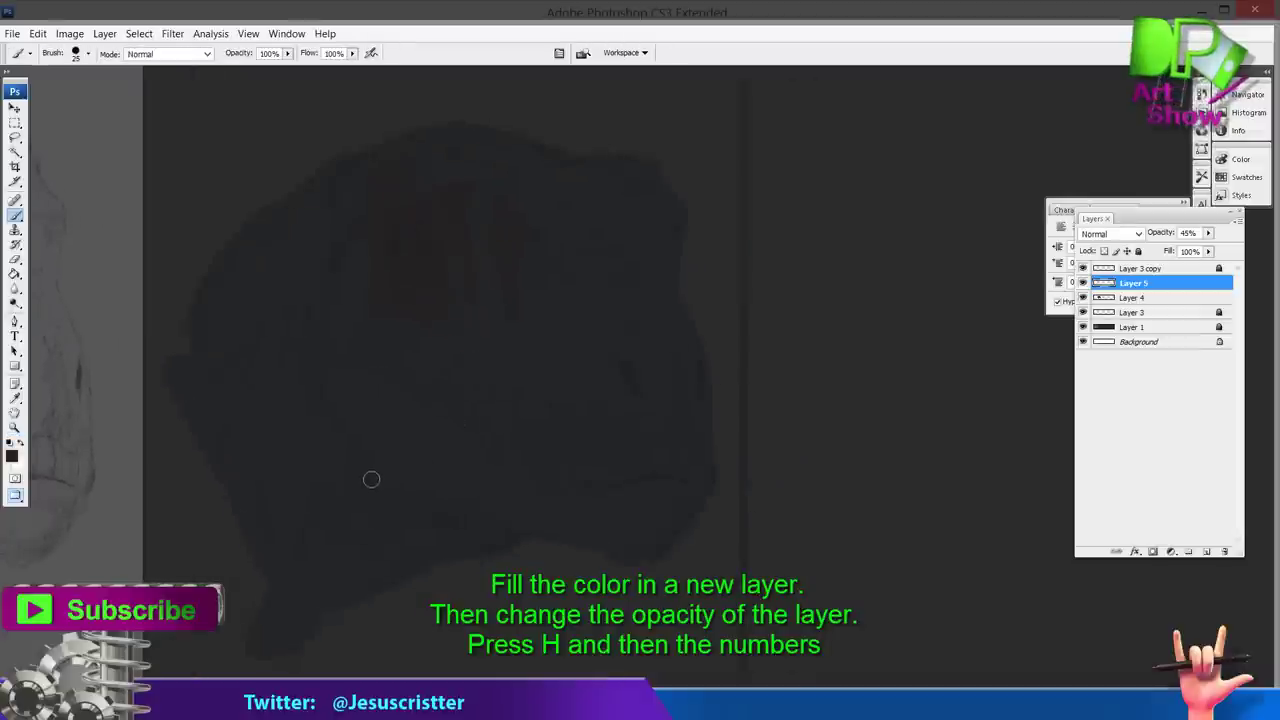
Choose a muted grayish olive foreground color and add a new layer above Layer 5.
click(14, 458)
click(581, 536)
click(444, 453)
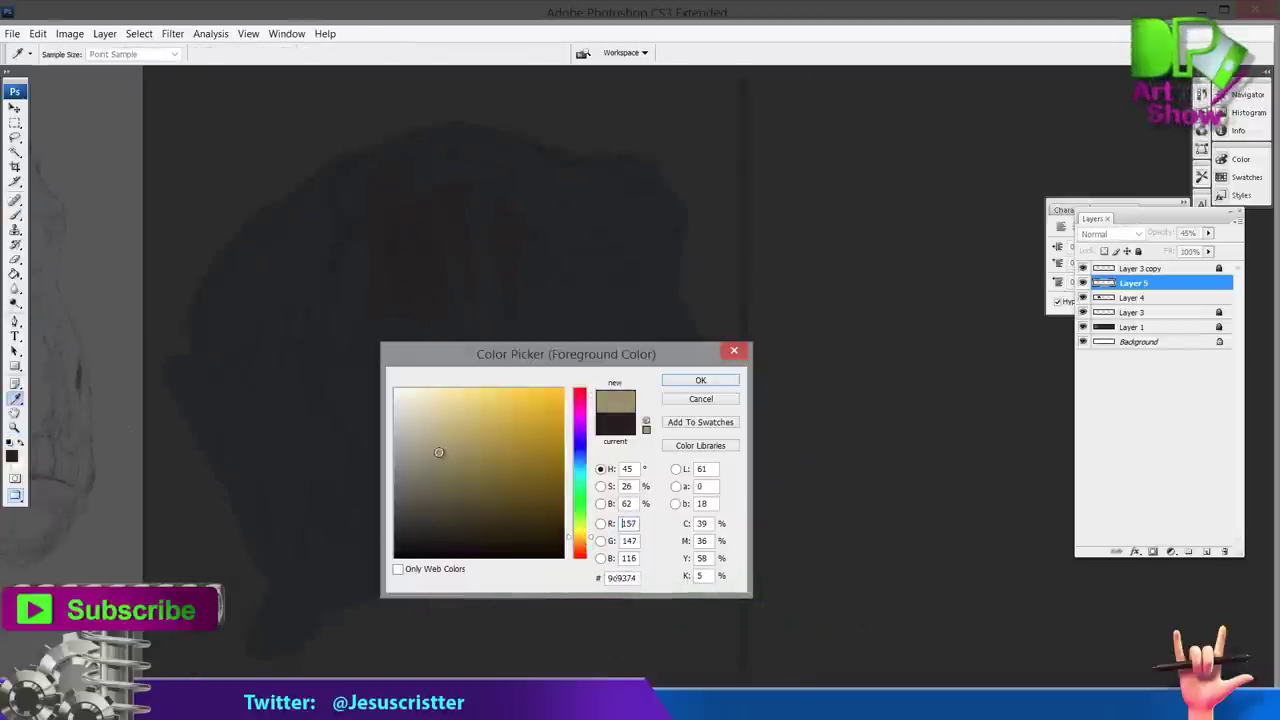
click(583, 518)
click(425, 471)
click(700, 380)
key(ctrl+alt+shift+n)
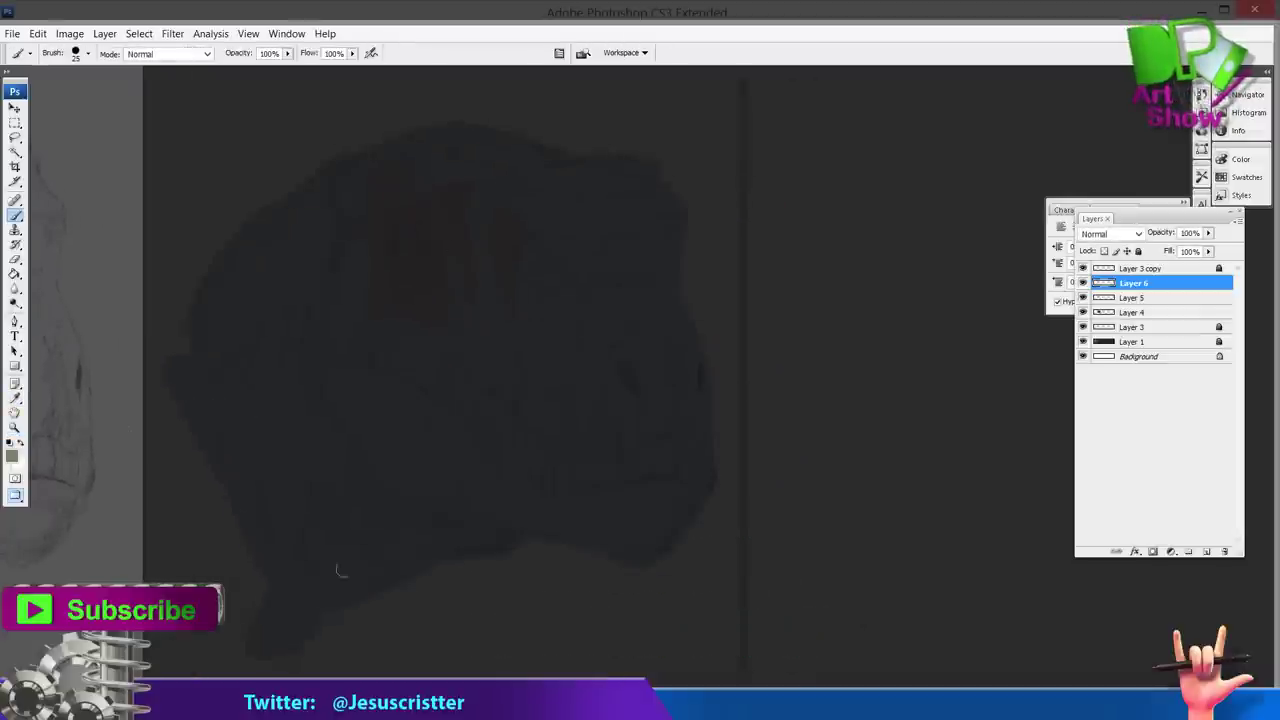
Paint the lower jaw and muzzle in grayish olive with an enlarged brush and set Layer 6's opacity to 11%.
mouse_move(308, 540)
mouse_down()
mouse_move(358, 574)
mouse_move(417, 517)
mouse_move(368, 476)
mouse_up()
key(bracketright)
key(bracketright)
key(bracketright)
mouse_move(582, 352)
mouse_down()
mouse_move(667, 442)
mouse_move(623, 433)
mouse_move(654, 512)
mouse_up()
key(h)
key(1)
Add a new layer, sample a dark tone from the canvas, and paint from the muzzle back along the jaw.
key(i)
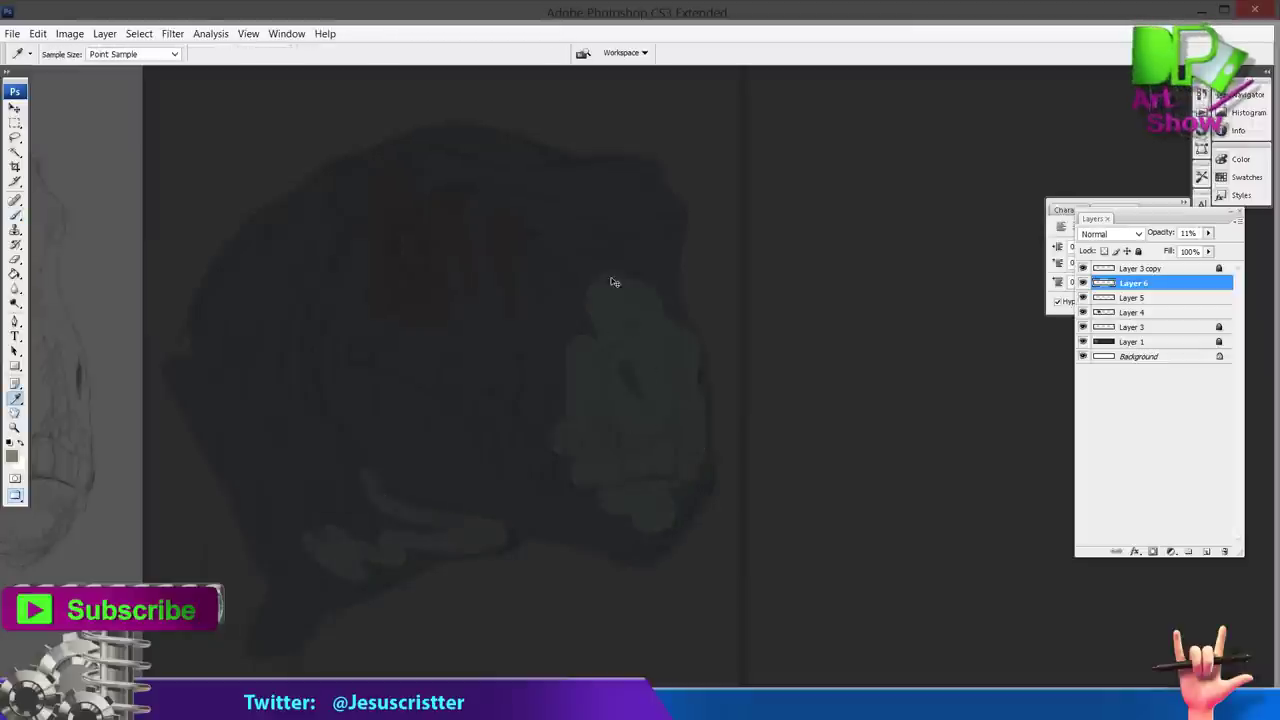
key(ctrl+alt+shift+n)
click(680, 294)
key(b)
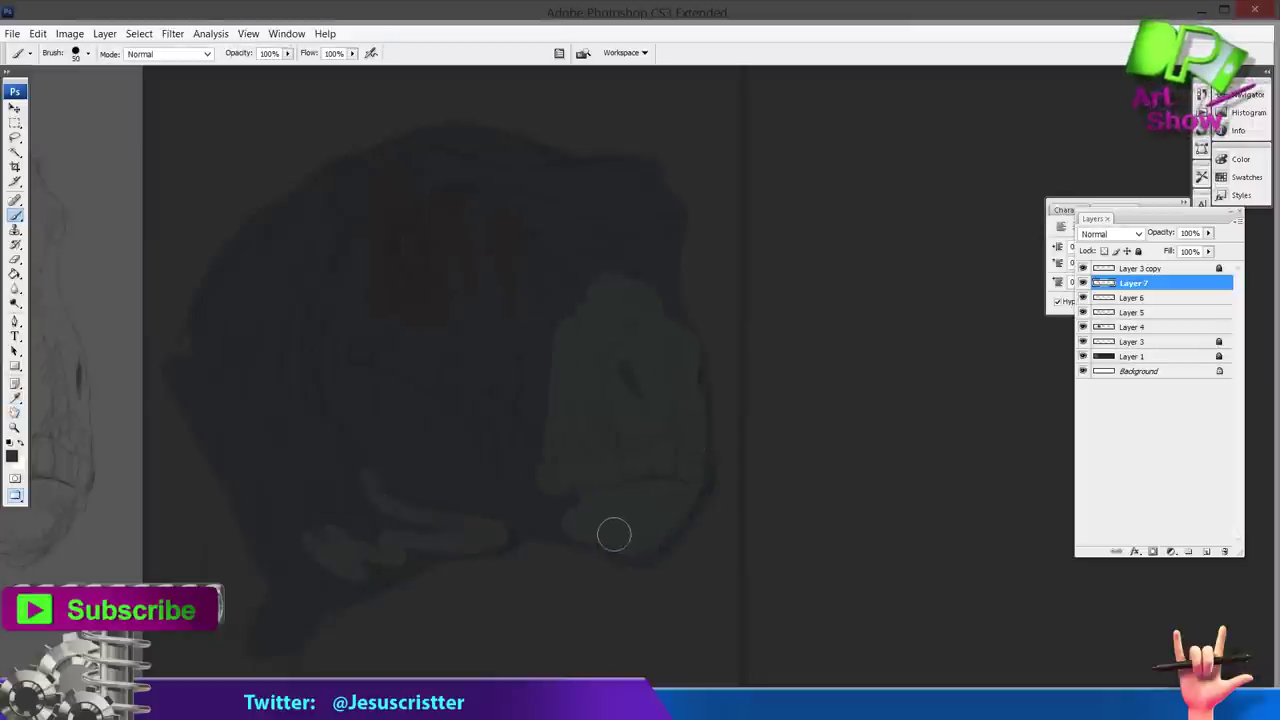
mouse_move(551, 479)
mouse_down()
mouse_move(509, 488)
mouse_move(470, 467)
mouse_move(494, 502)
mouse_move(417, 523)
mouse_move(417, 553)
mouse_move(325, 534)
mouse_up()
Merge the jaw paint on Layer 7 down into Layer 6 and set the merged layer's opacity to 40%.
click(1083, 283)
click(1083, 283)
key(ctrl+e)
key(h)
key(4)
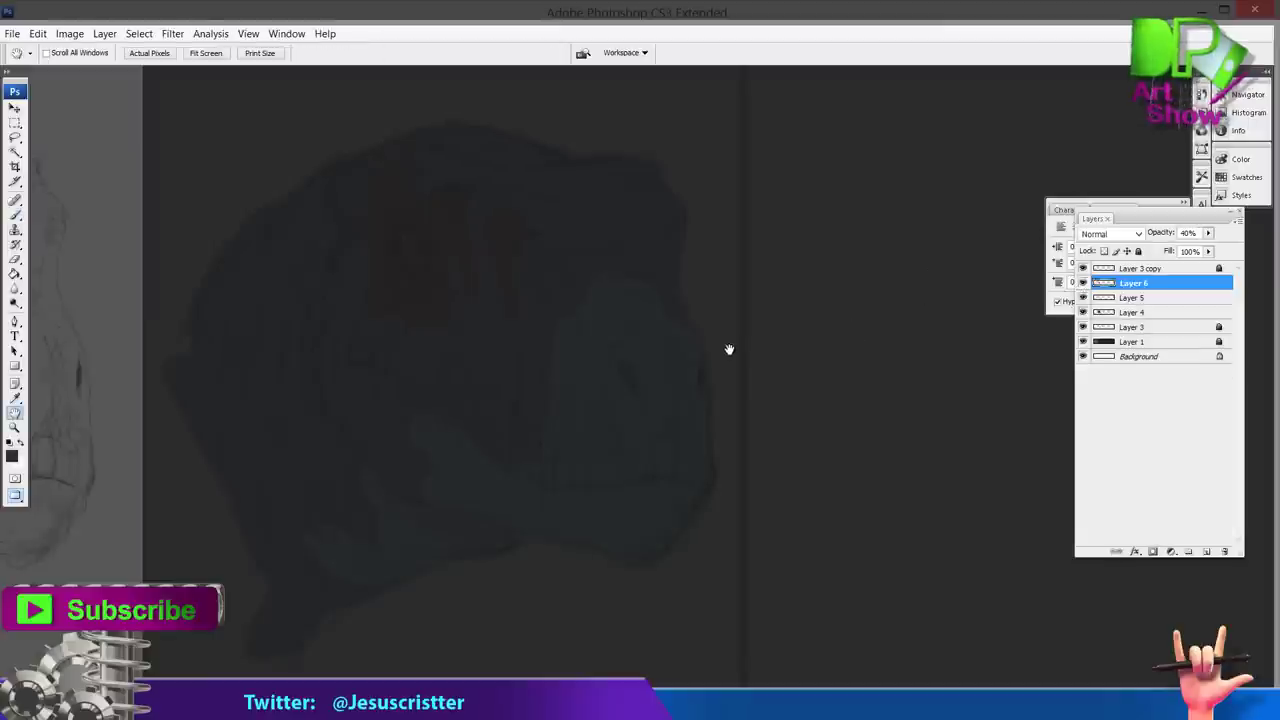
Add new layers and paint dark green marks around the eye and brow with a sampled color and smaller brush.
key(ctrl+shift+n)
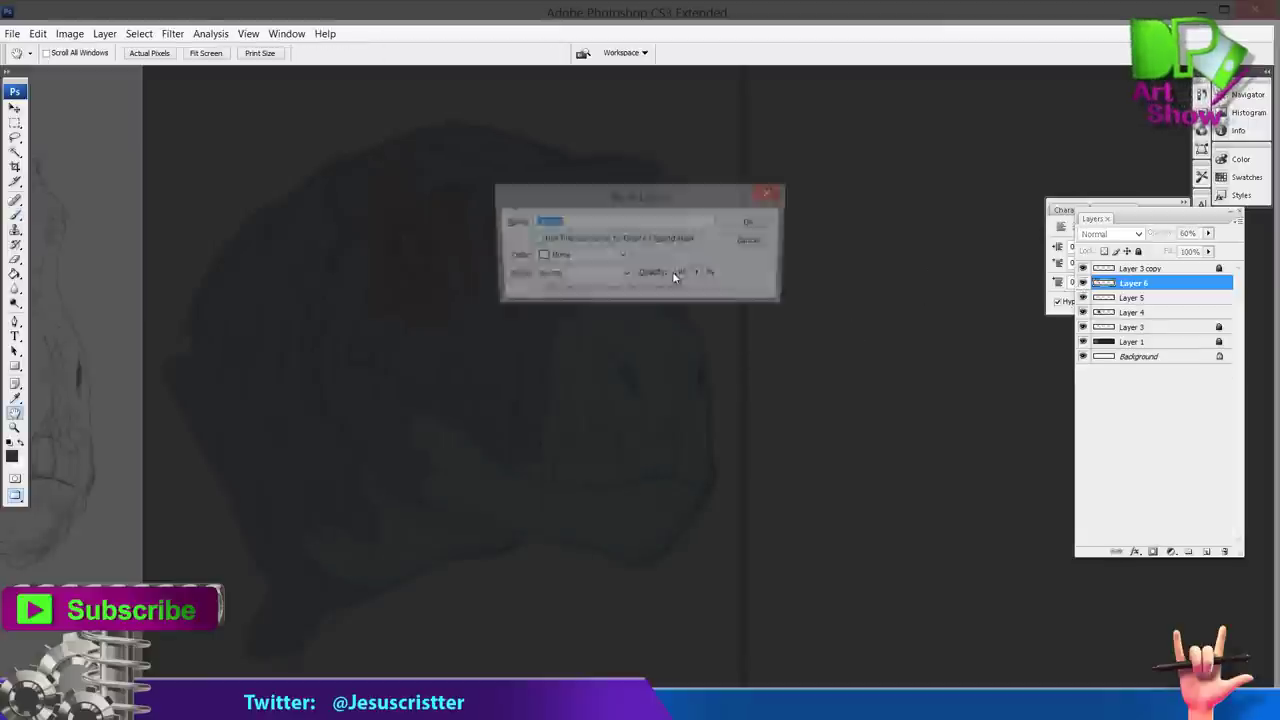
key(Return)
key(i)
key(b)
key(bracketleft)
key(bracketleft)
key(bracketleft)
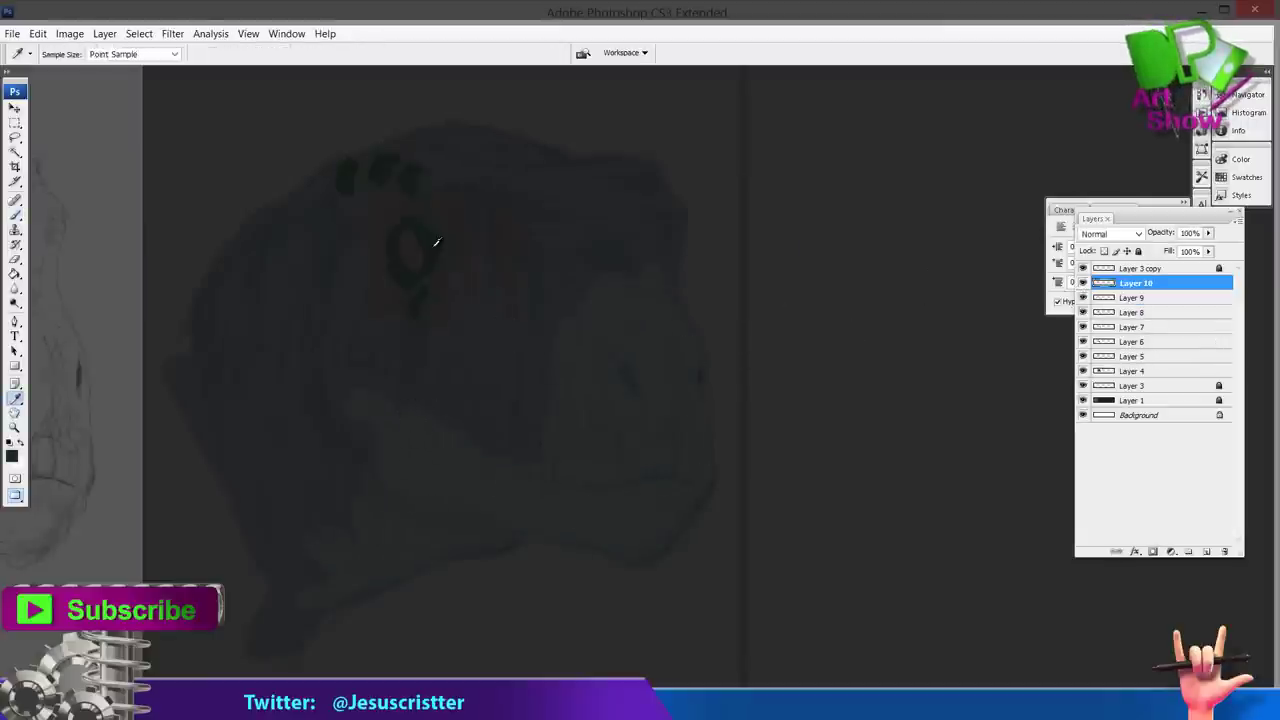
Sample a dark tone, shade the front of the muzzle and chin, and set Layer 10's opacity to 10%.
key(i)
key(b)
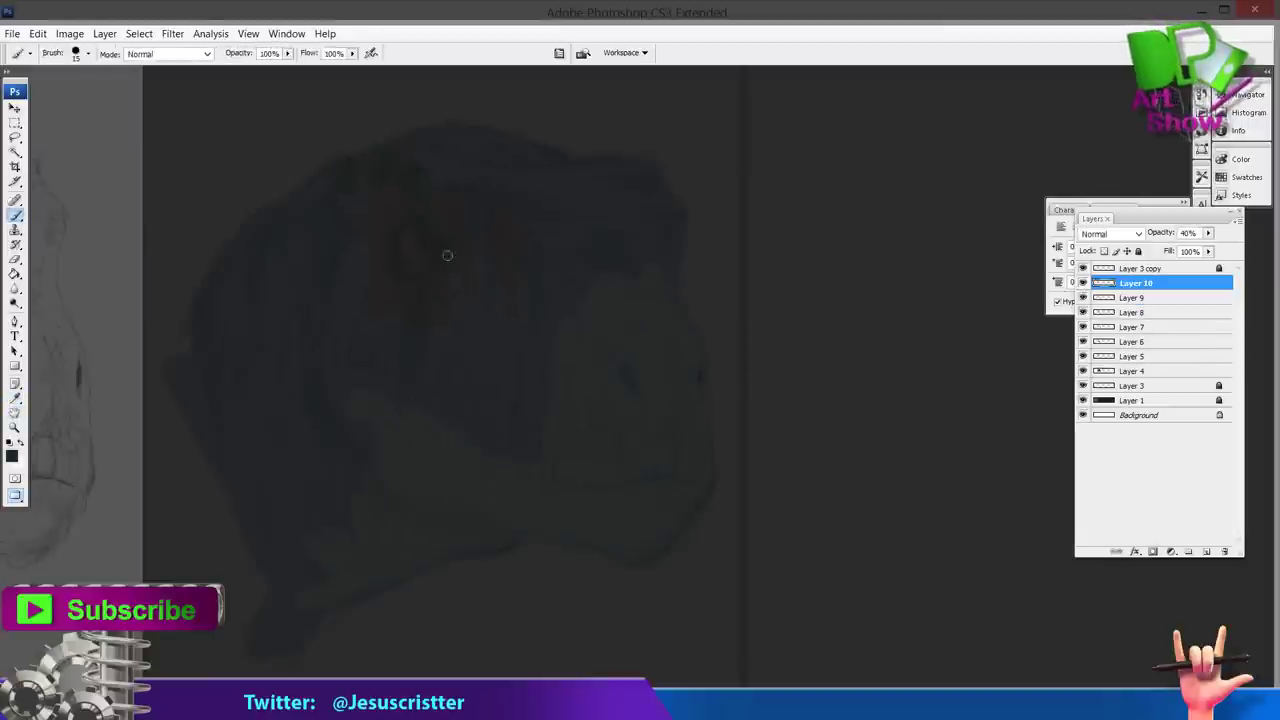
key(bracketleft)
key(bracketleft)
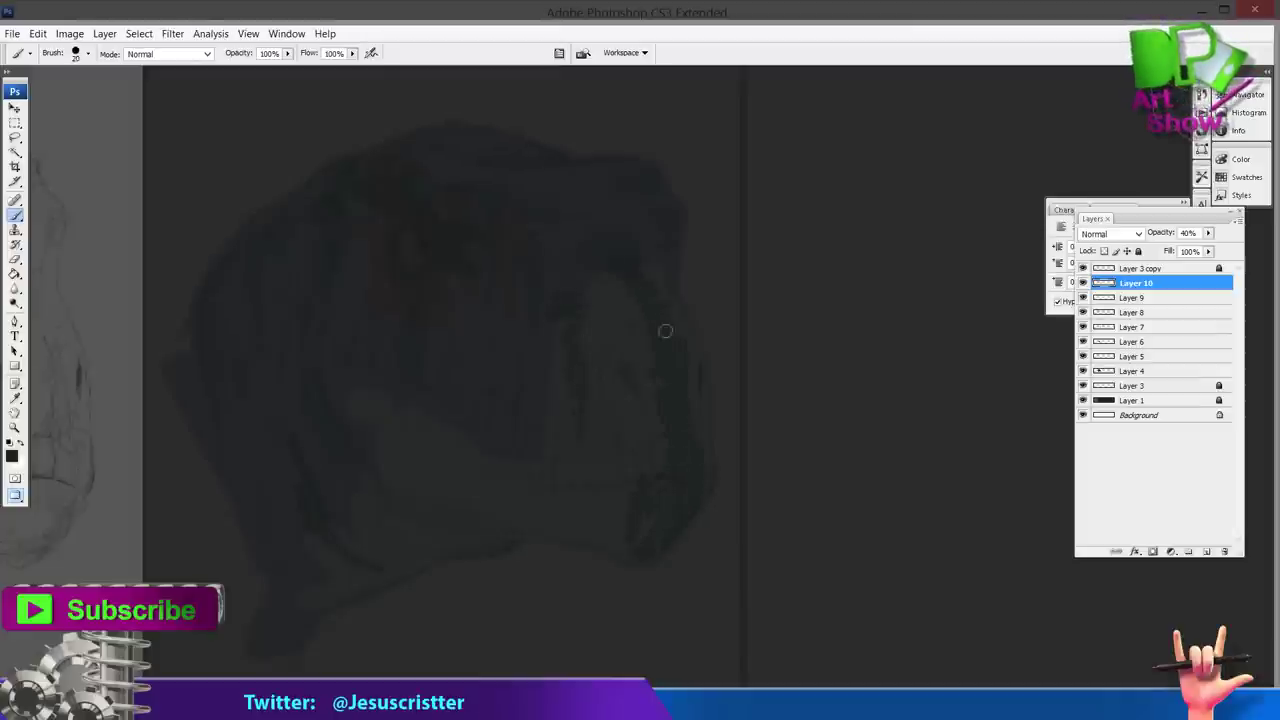
mouse_move(665, 331)
mouse_down()
mouse_move(692, 412)
mouse_move(670, 482)
mouse_up()
key(h)
key(1)
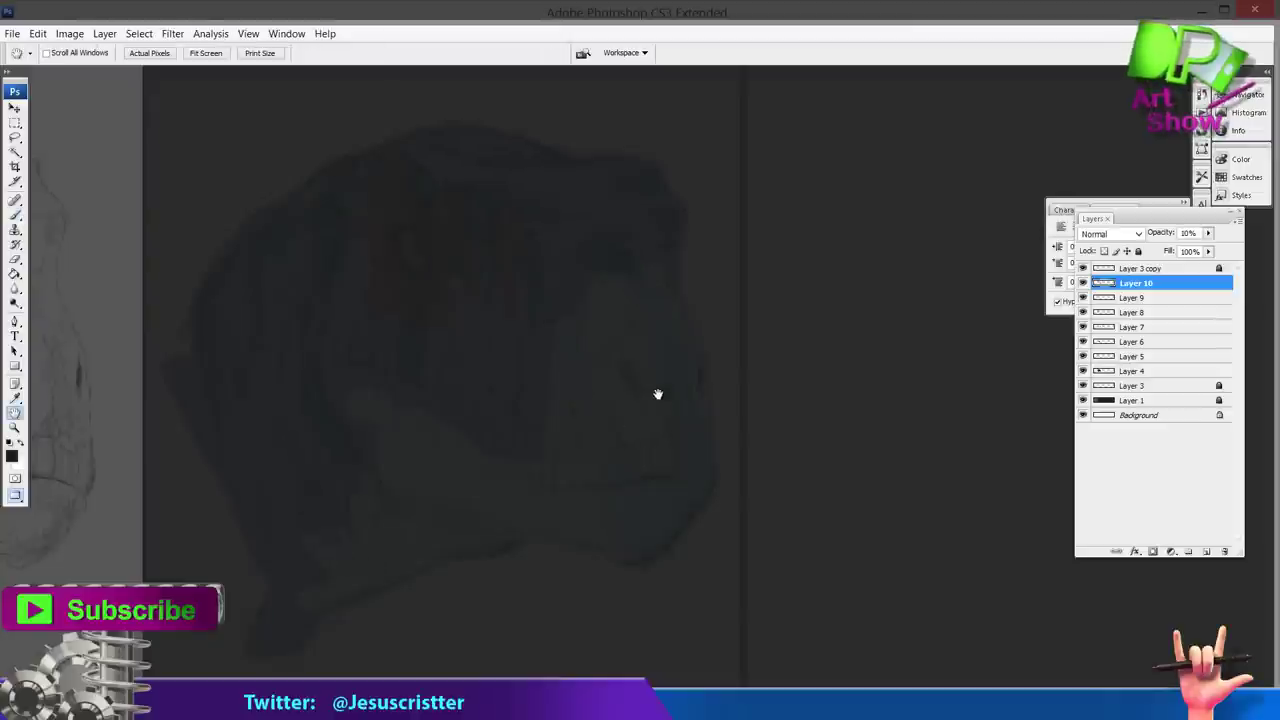
Merge Layers 10 through 5 down into Layer 4.
key(ctrl+e)
key(ctrl+e)
key(ctrl+e)
key(ctrl+e)
key(ctrl+e)
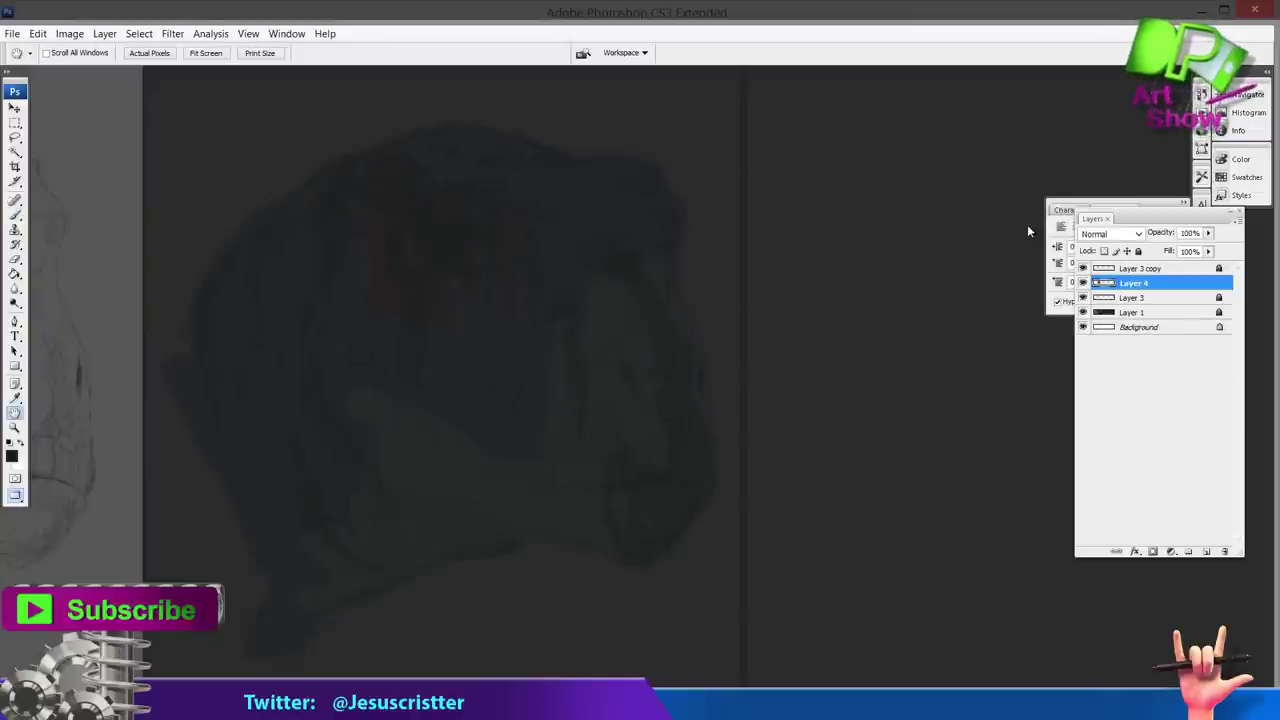
On a new layer above Layer 4, choose a light orange-tan foreground color and paint the creature's oval eye.
key(z)
click(443, 286)
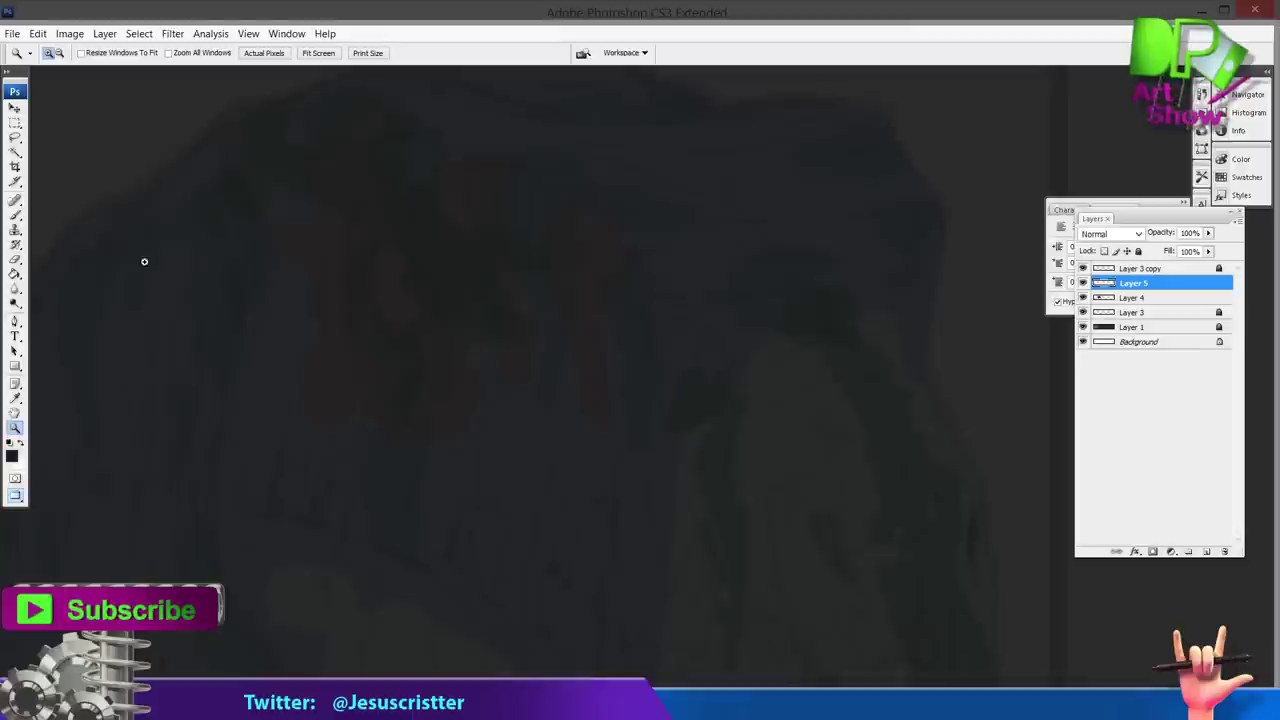
click(13, 458)
click(448, 483)
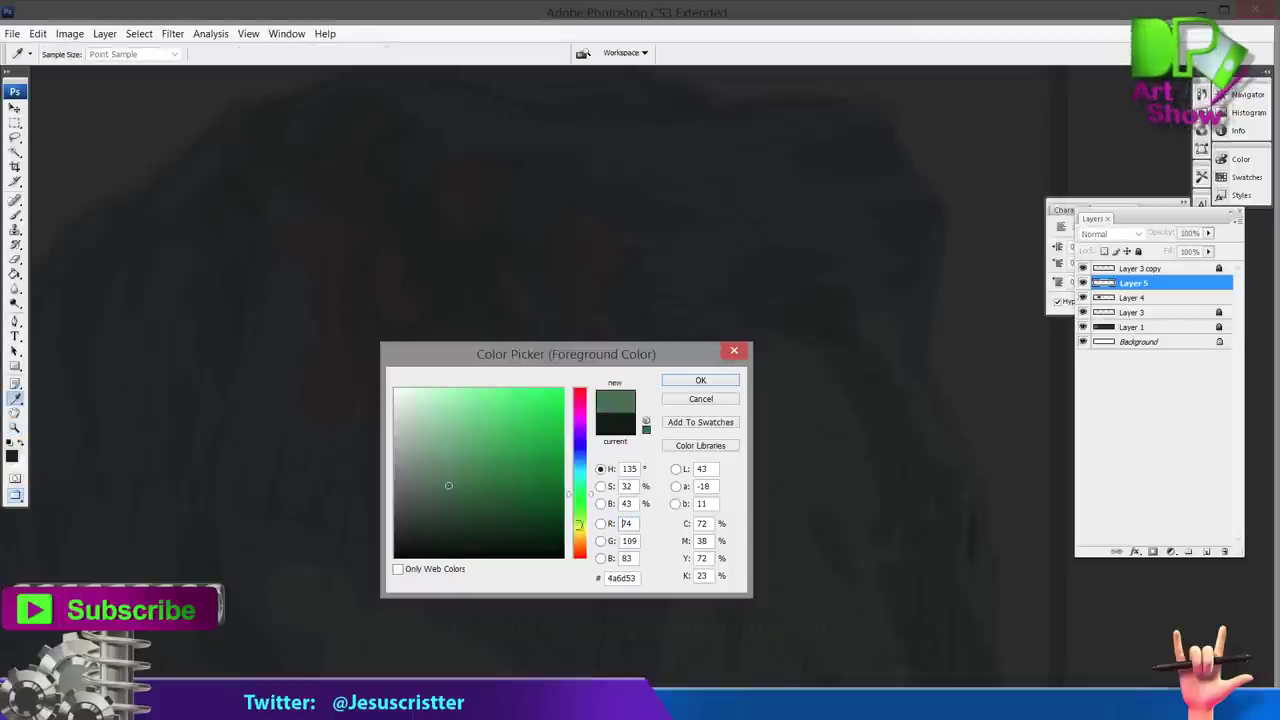
click(580, 543)
click(491, 434)
click(485, 426)
key(Return)
key(b)
mouse_move(398, 290)
mouse_down()
mouse_move(392, 300)
mouse_move(390, 265)
mouse_move(415, 310)
mouse_up()
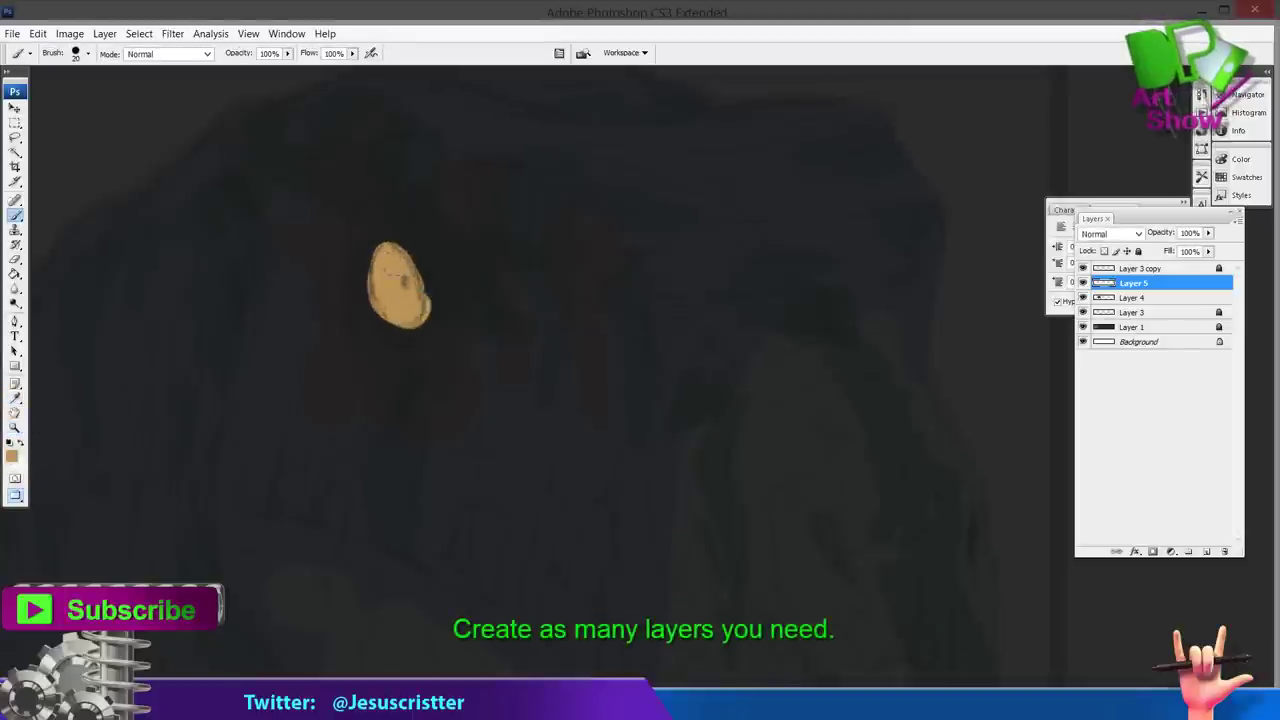
Shift the eye's color to a darker, yellower tone with Hue/Saturation.
click(69, 33)
mouse_move(70, 77)
click(243, 209)
drag(769, 194, 791, 227)
click(898, 159)
Clean up the outline of the yellow eye with a small eraser brush.
ctrl+click(378, 291)
key(e)
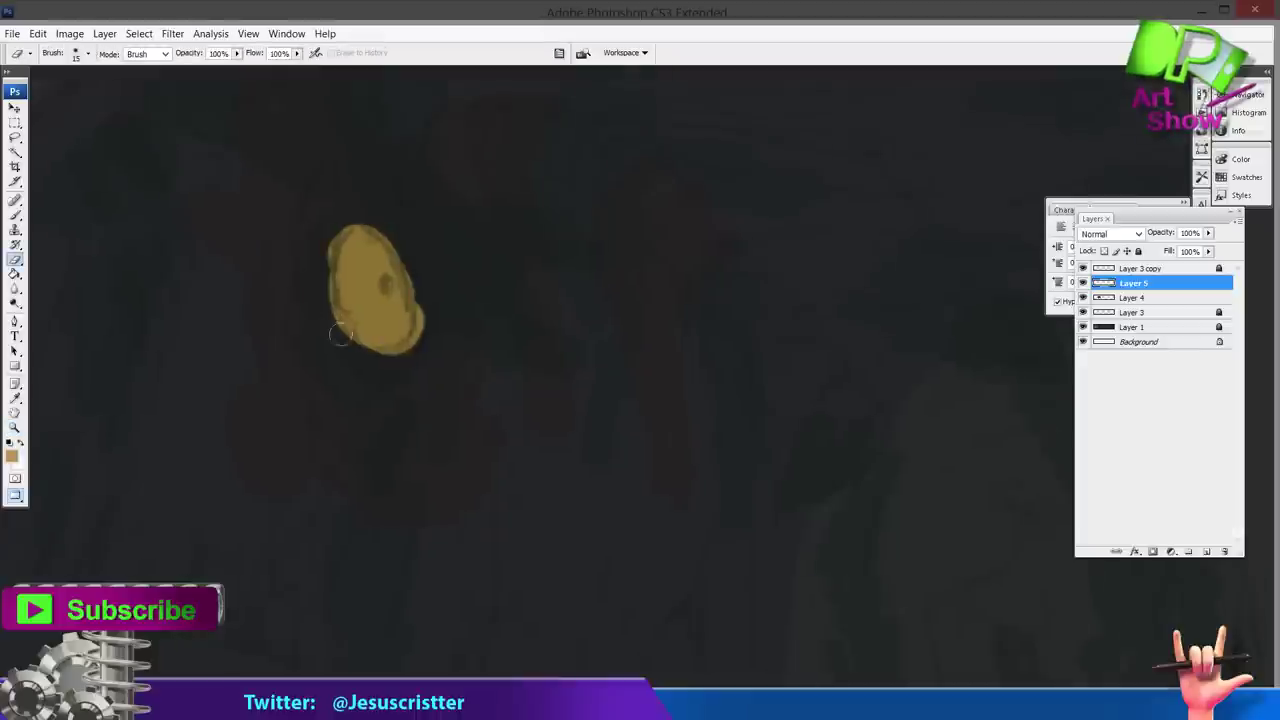
click(88, 53)
click(291, 225)
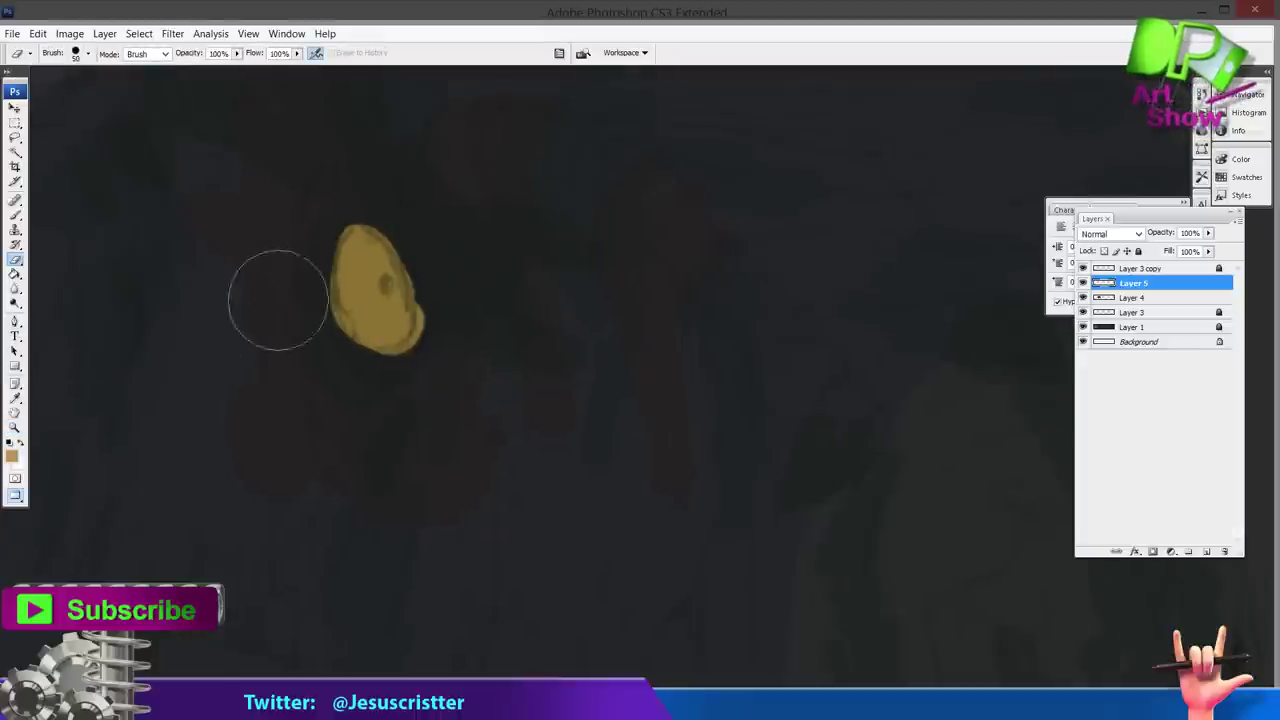
key(bracketleft)
key(bracketleft)
key(bracketleft)
key(bracketleft)
mouse_move(322, 296)
mouse_down()
mouse_move(436, 313)
mouse_move(422, 328)
mouse_move(403, 244)
mouse_move(351, 213)
mouse_move(325, 239)
mouse_move(400, 246)
mouse_move(429, 326)
mouse_up()
Darken the eye slightly with the Lightness setting of Hue/Saturation.
key(z)
alt+click(575, 274)
click(575, 274)
alt+click(524, 277)
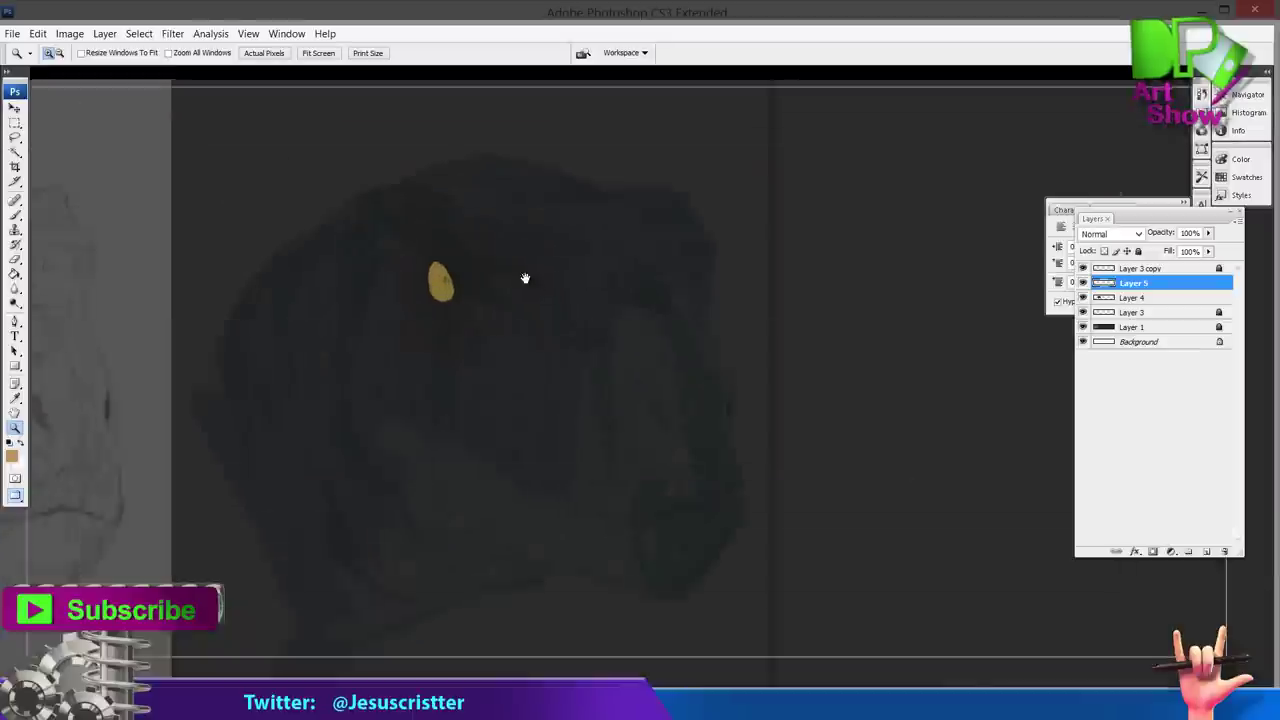
click(526, 278)
click(70, 34)
mouse_move(91, 76)
click(240, 211)
drag(771, 261, 758, 264)
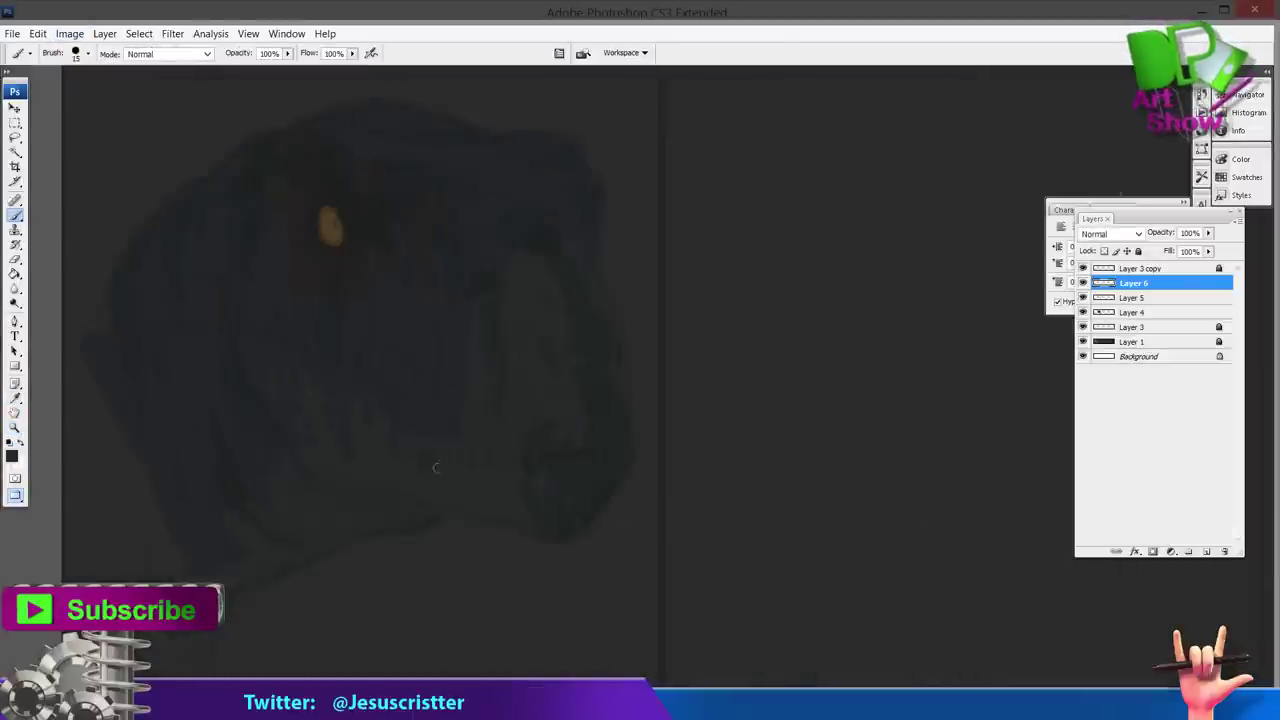
Sample a dark tone, paint dark spots on the neck and jaw on new Layer 6, and set its opacity to 60%.
alt+click(316, 222)
mouse_move(286, 484)
mouse_down()
mouse_move(308, 494)
mouse_move(294, 472)
mouse_up()
key(space)
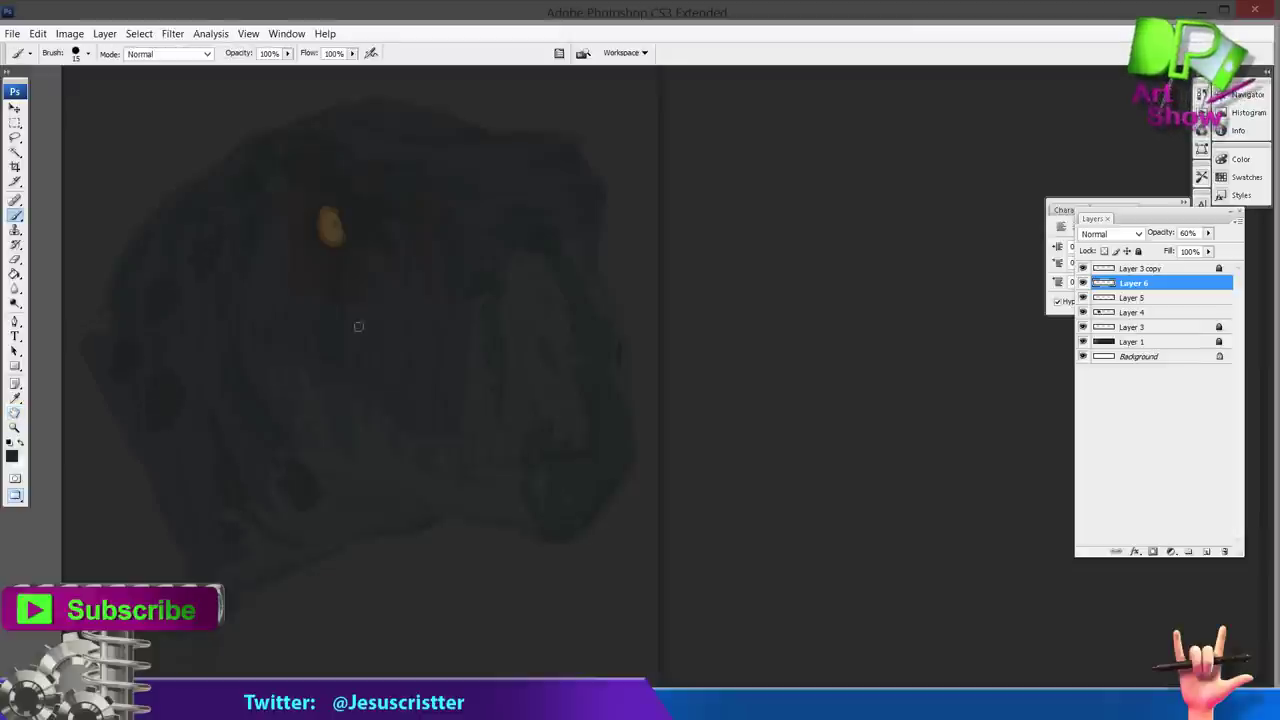
key(space)
drag(543, 283, 530, 310)
Merge Layers 6 and 5 down into Layer 4 and toggle the merged layer's visibility to compare the result.
key(ctrl+e)
key(ctrl+e)
click(1083, 284)
click(1083, 284)
Unlock Layer 3 copy, merge it down into Layer 4, and duplicate the merged layer.
key(space)
key(ctrl+minus)
drag(714, 331, 678, 348)
click(1107, 269)
click(1138, 251)
key(ctrl+e)
drag(1162, 272, 1207, 550)
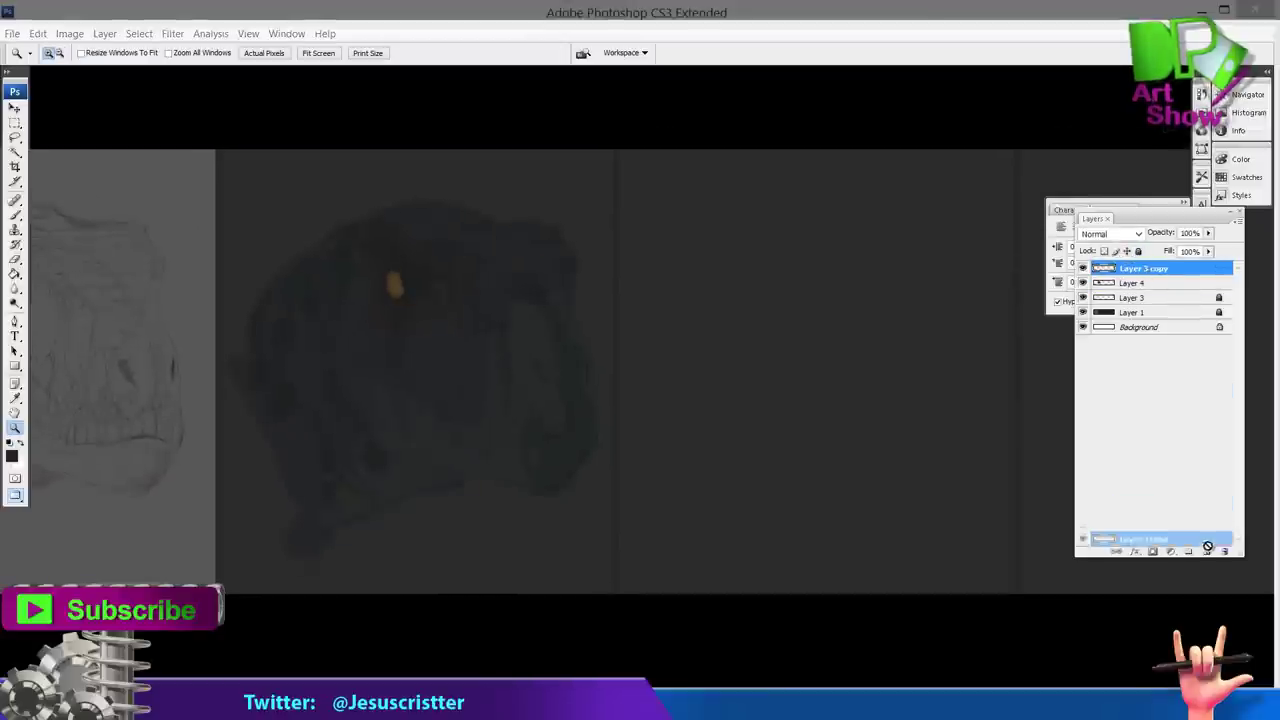
Add a new layer and shade around the eye and down the cheek with the brush at 50% opacity.
click(498, 286)
click(1206, 552)
drag(455, 279, 443, 329)
key(b)
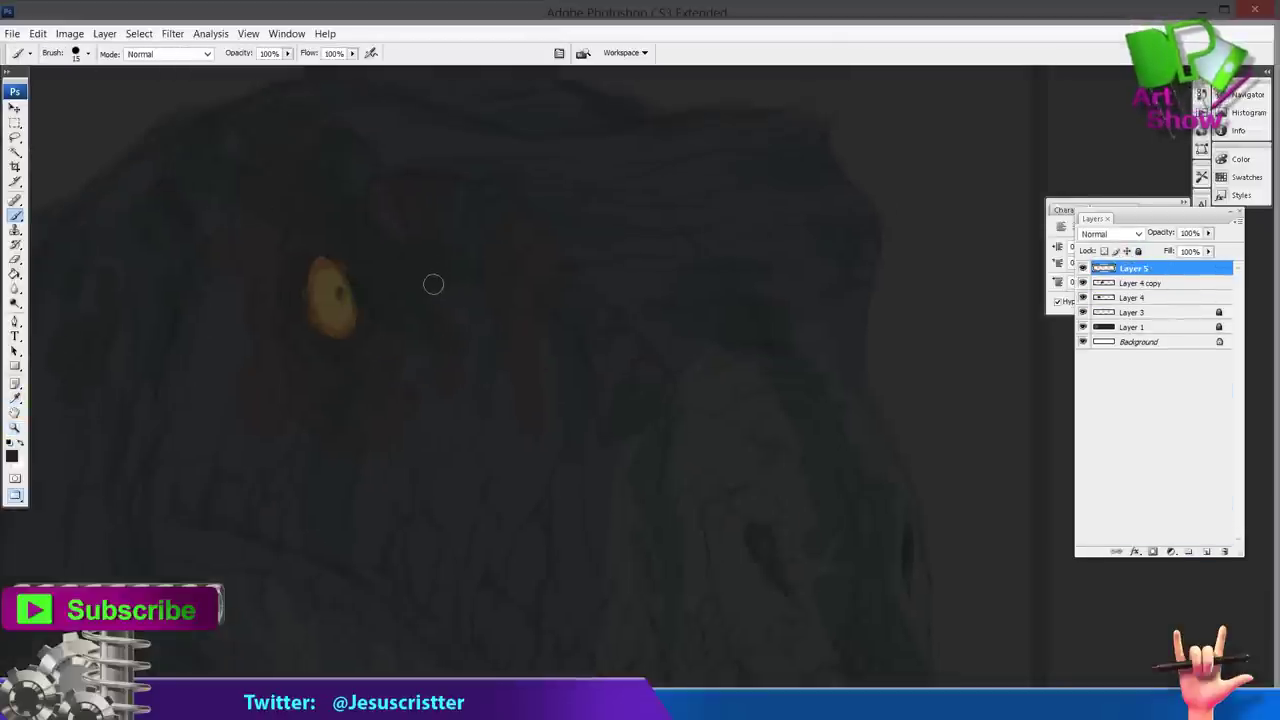
key(5)
key(space)
drag(342, 184, 410, 294)
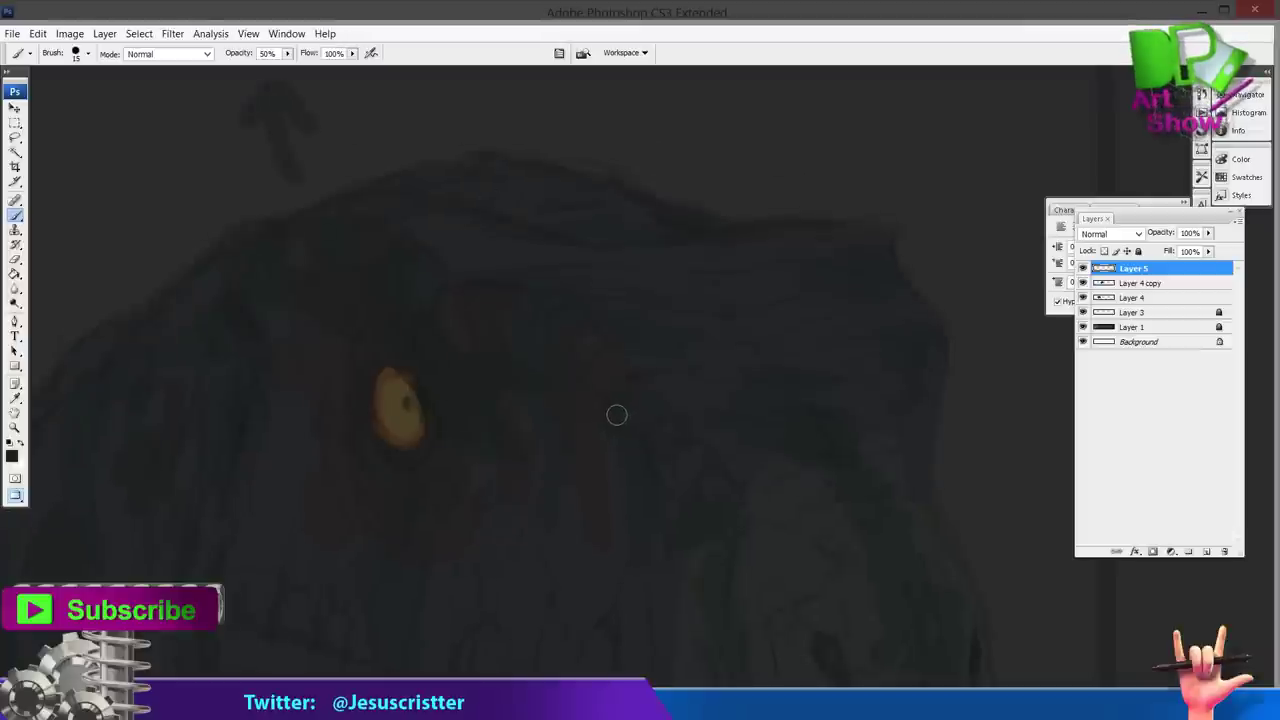
drag(522, 409, 505, 337)
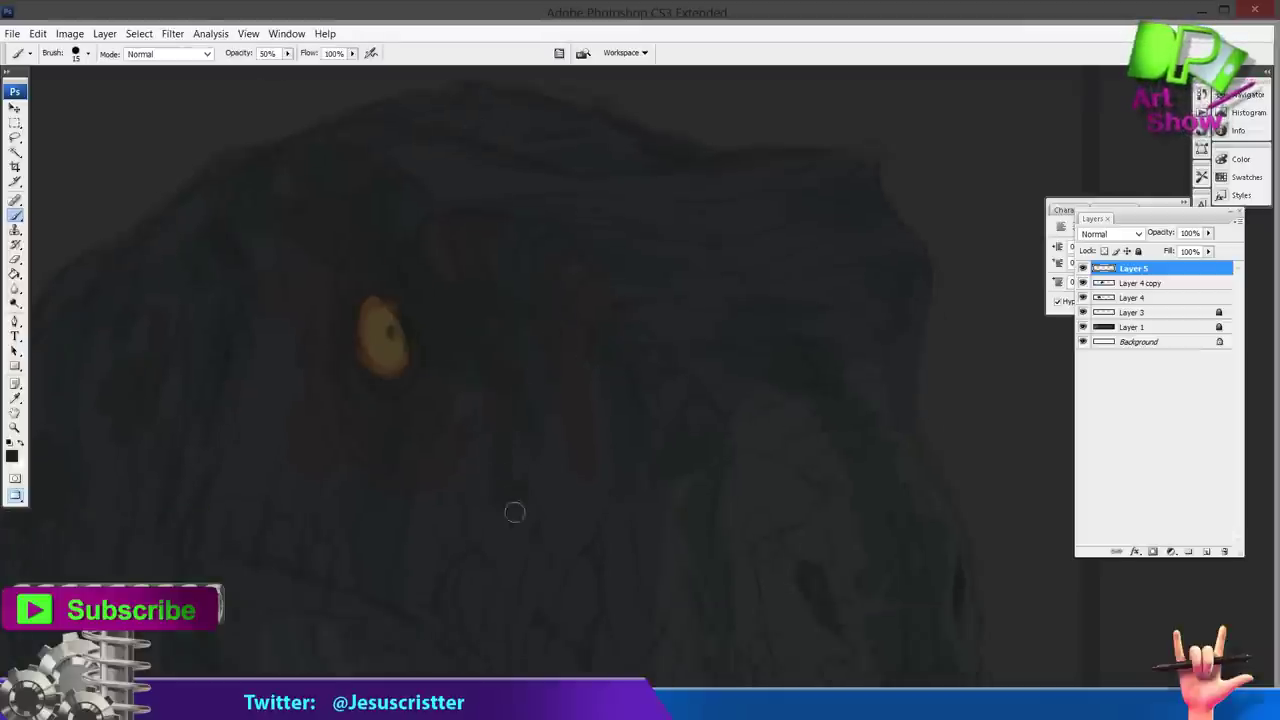
drag(541, 513, 495, 465)
Paint dark shading over the muzzle, around the mouth, and onto the chin on Layer 5.
drag(677, 501, 534, 403)
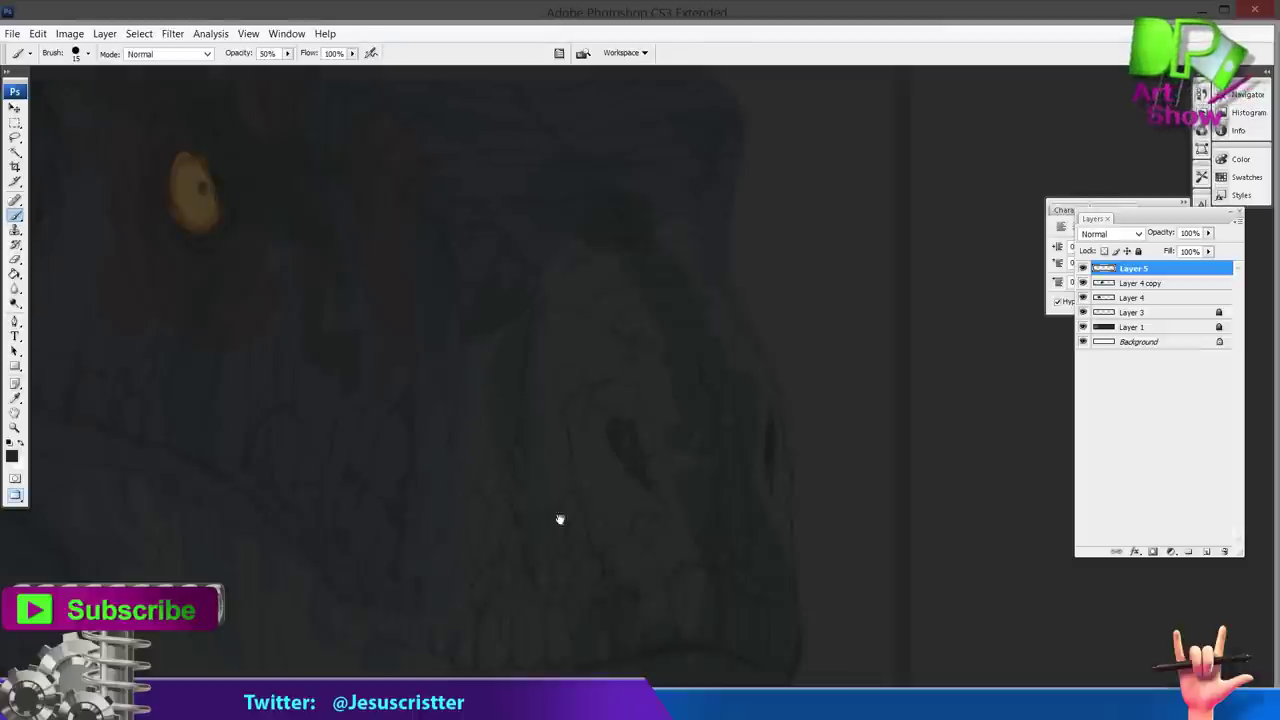
drag(560, 519, 519, 644)
key(u)
key(b)
drag(631, 363, 586, 203)
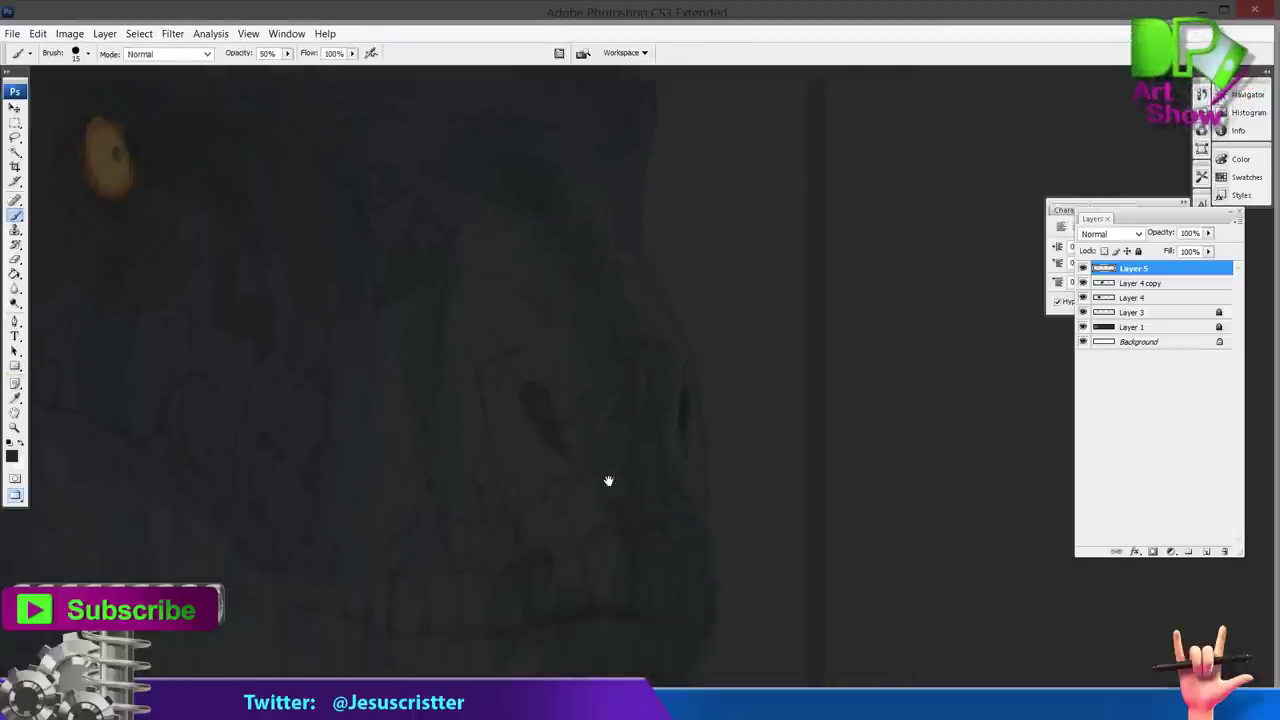
drag(608, 481, 607, 451)
alt+click(607, 548)
drag(498, 631, 489, 472)
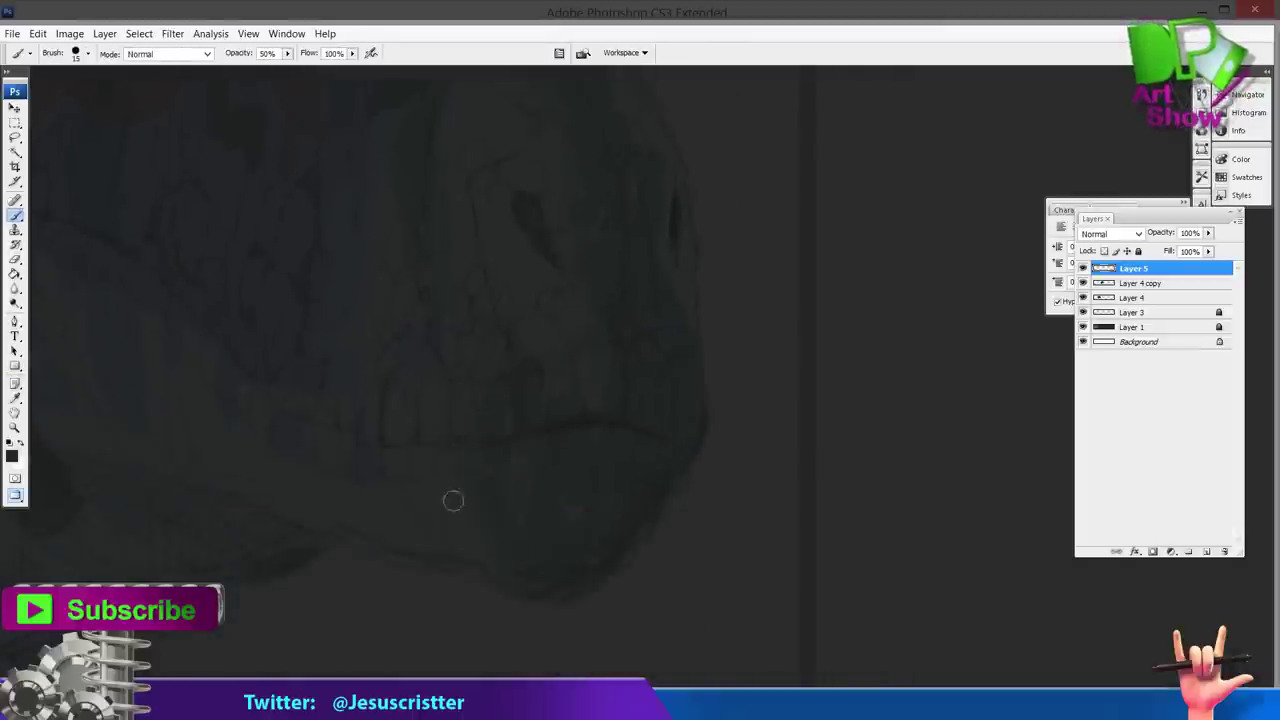
Sample dark tones from the canvas and shade the lower jaw and throat on Layer 5.
scroll(453, 500, left, 5)
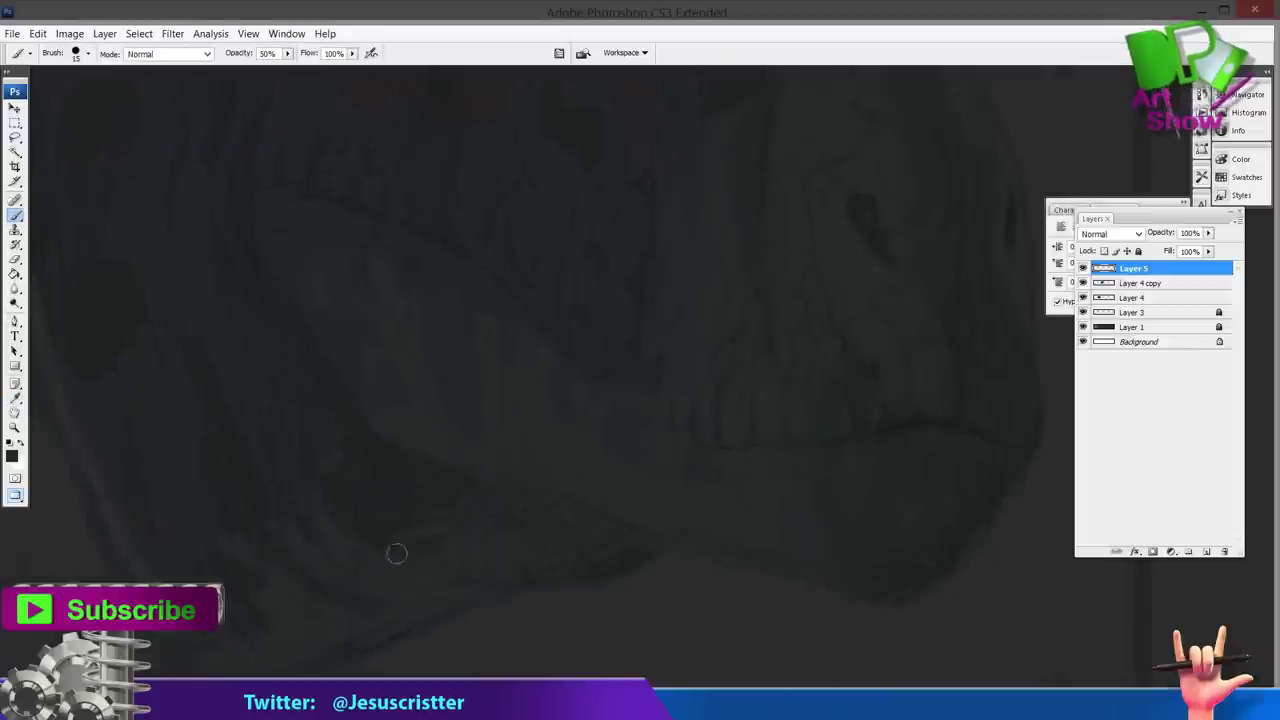
drag(293, 350, 398, 393)
alt+click(326, 430)
drag(303, 386, 354, 520)
drag(390, 630, 390, 522)
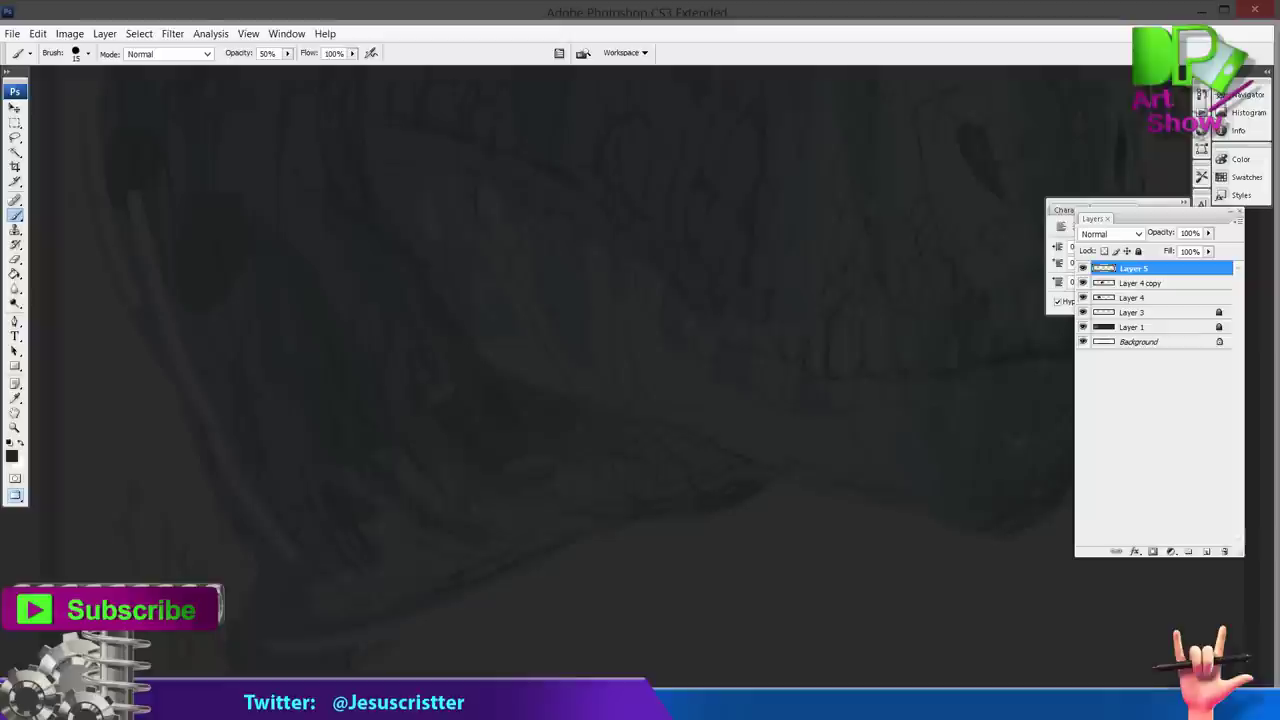
alt+click(368, 508)
key(b)
Sample nearby dark tones and blend the dark patches along the back of the head and neck.
drag(228, 252, 274, 394)
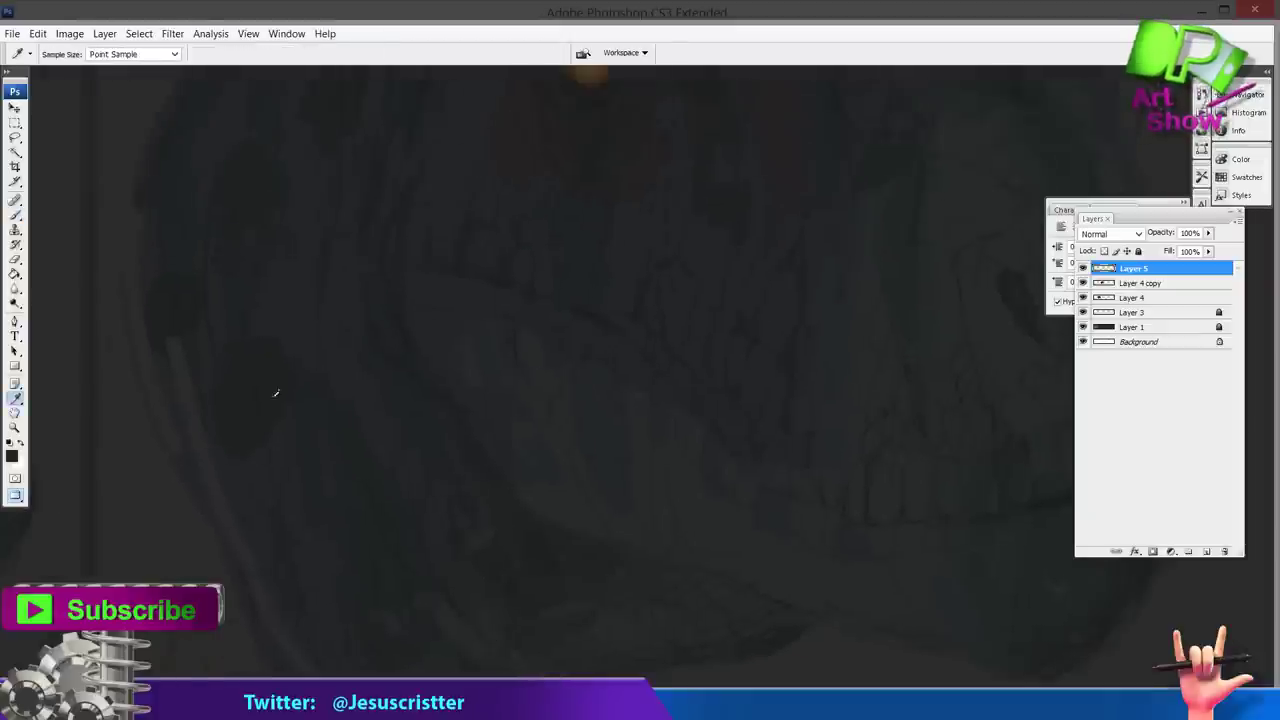
alt+click(274, 395)
drag(264, 228, 283, 380)
alt+click(243, 338)
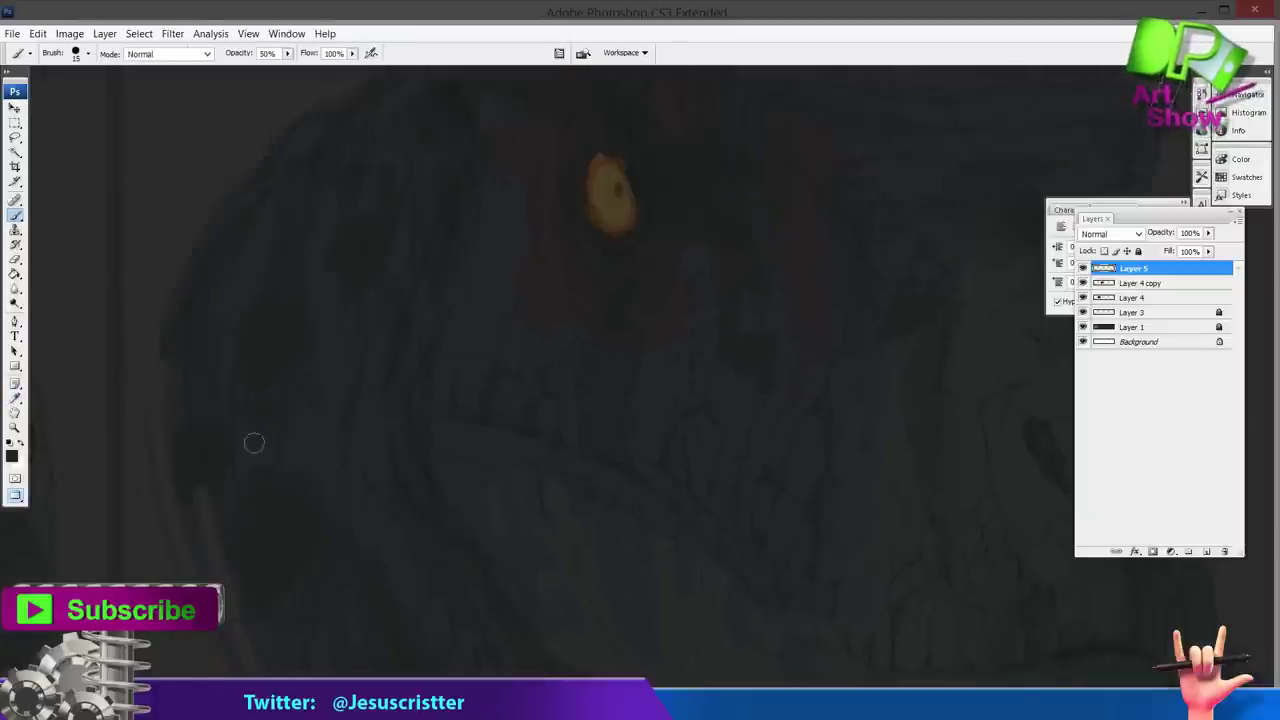
scroll(271, 371, up, 3)
scroll(271, 371, right, 1)
Paint sampled dark tones over the back of the skull, brow, and top edge of the snout.
key(i)
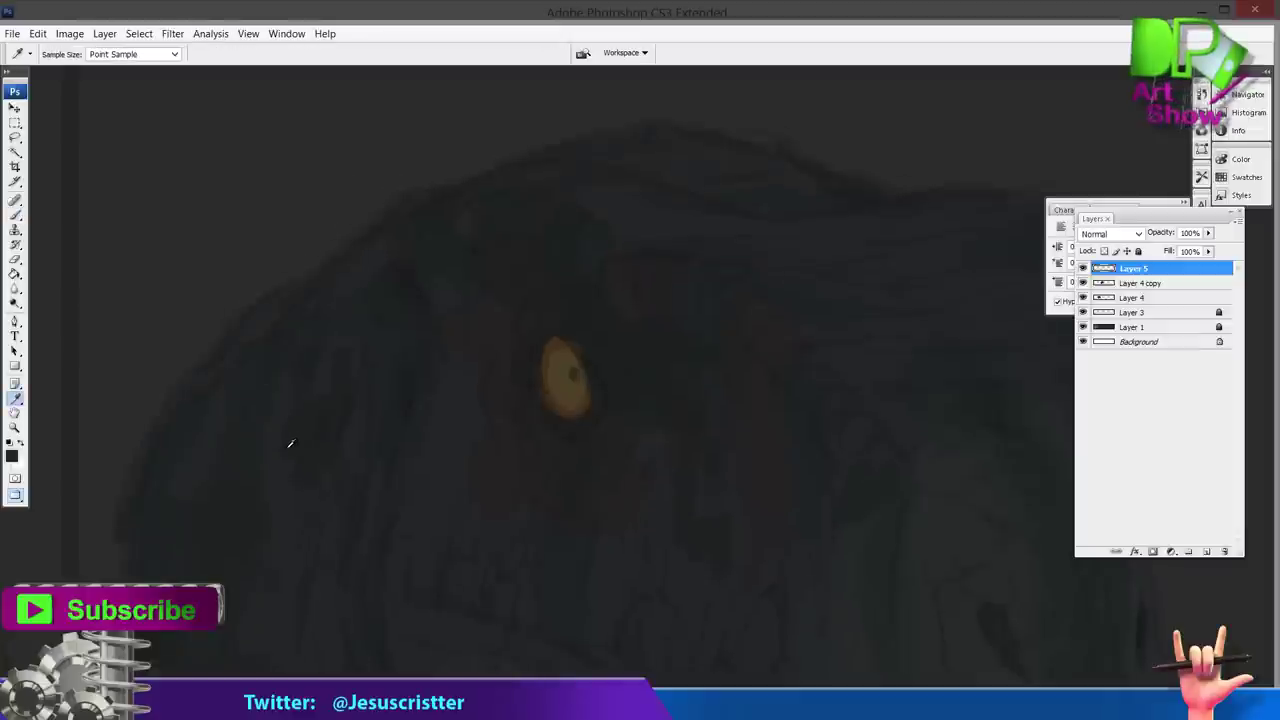
key(b)
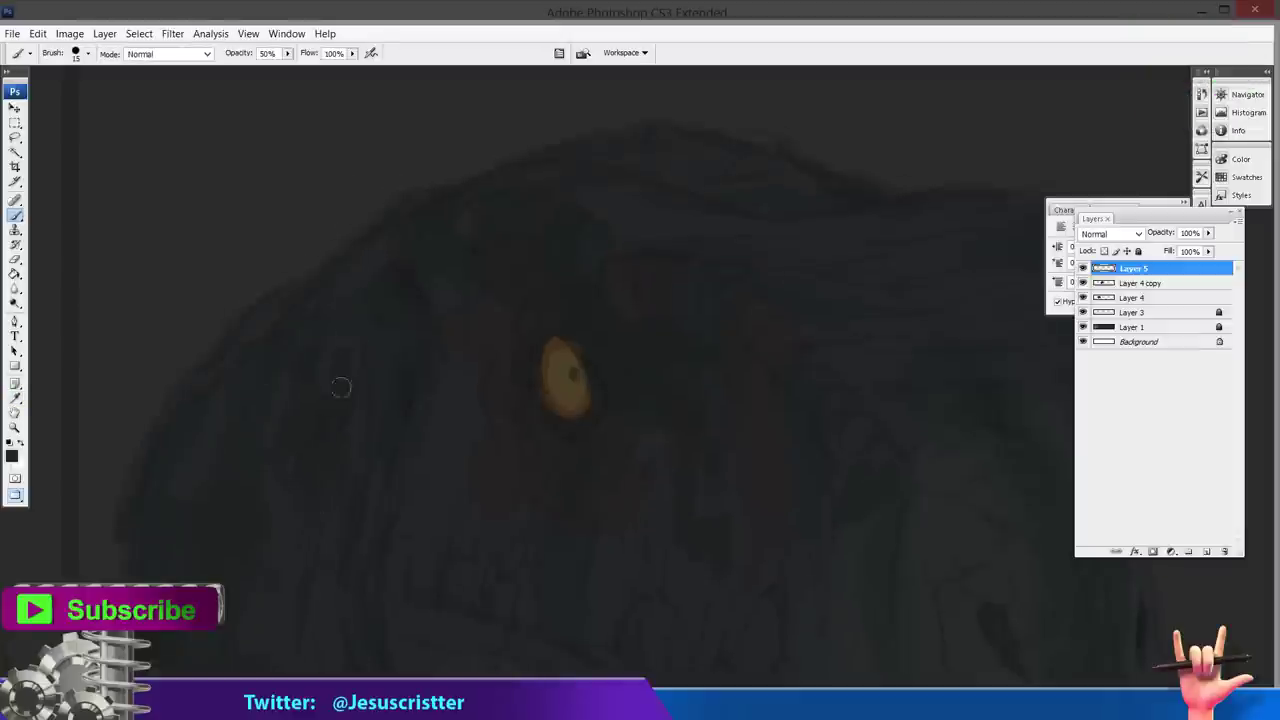
key(i)
key(b)
drag(523, 186, 469, 176)
key(i)
key(b)
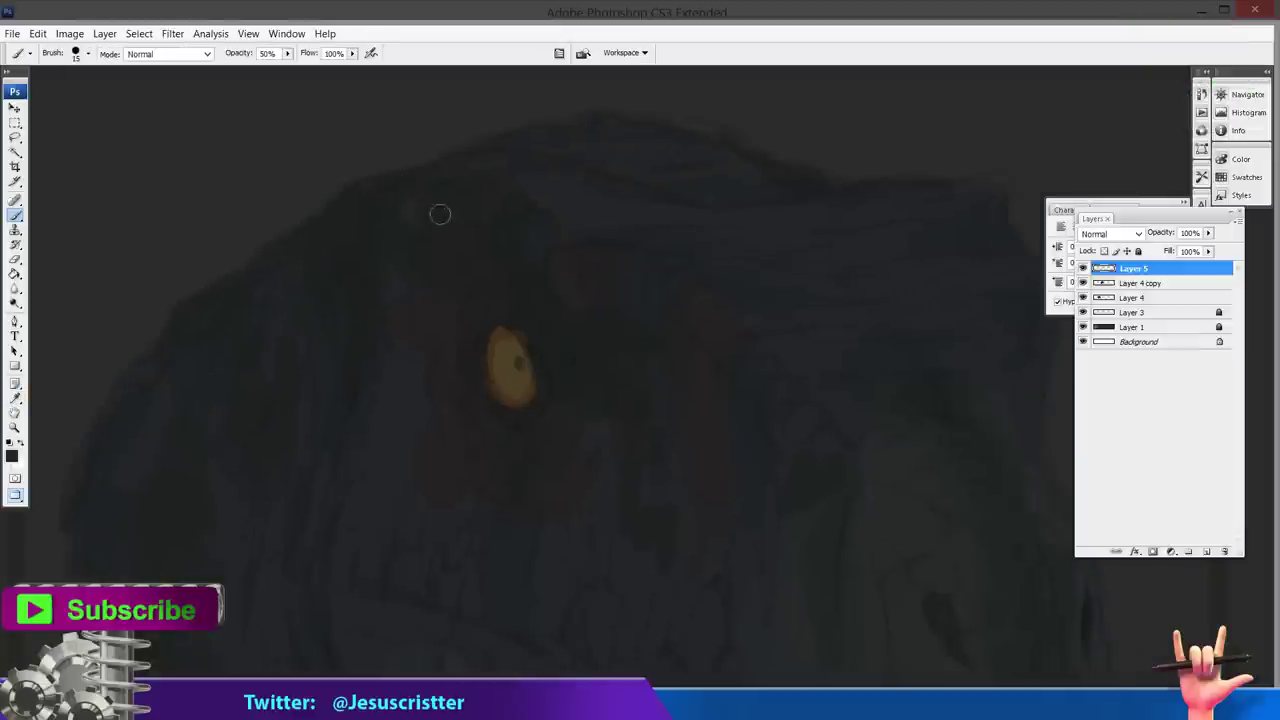
drag(769, 347, 380, 411)
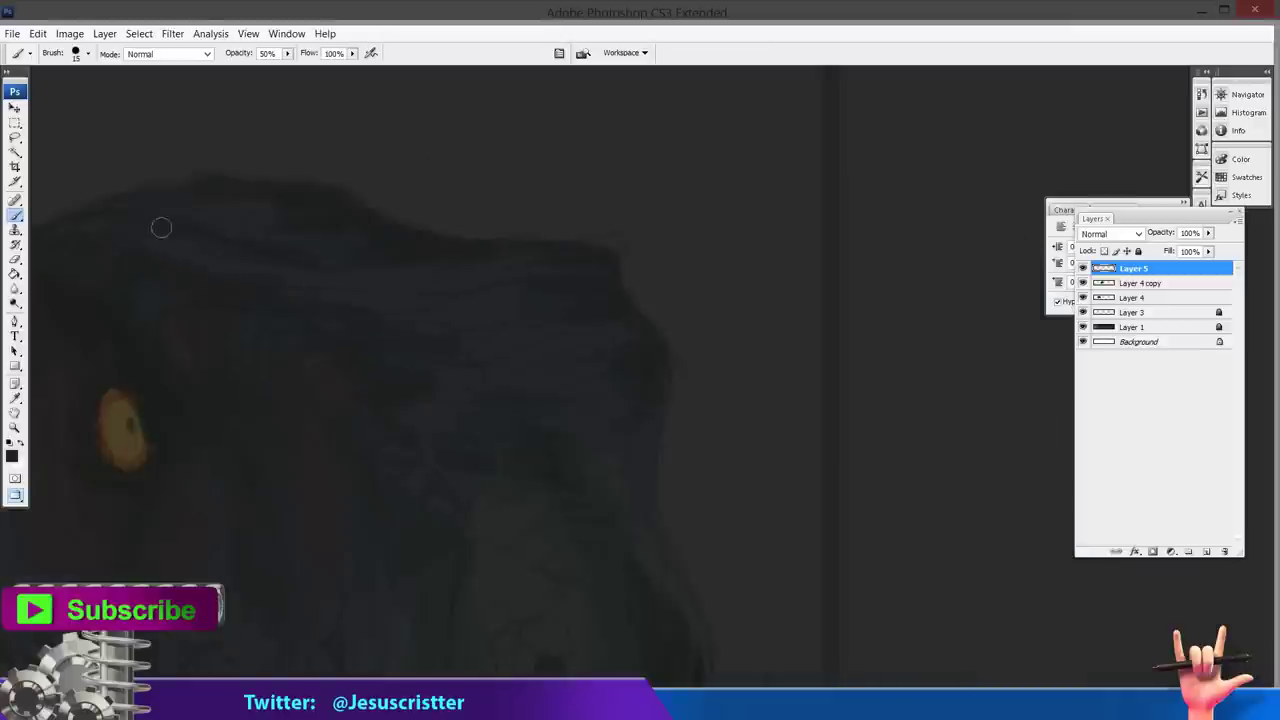
Toggle Layer 5's visibility to compare the shading, and merge it down into Layer 4 copy.
key(z)
alt+click(553, 304)
alt+click(547, 290)
click(1083, 269)
click(1083, 269)
key(ctrl+e)
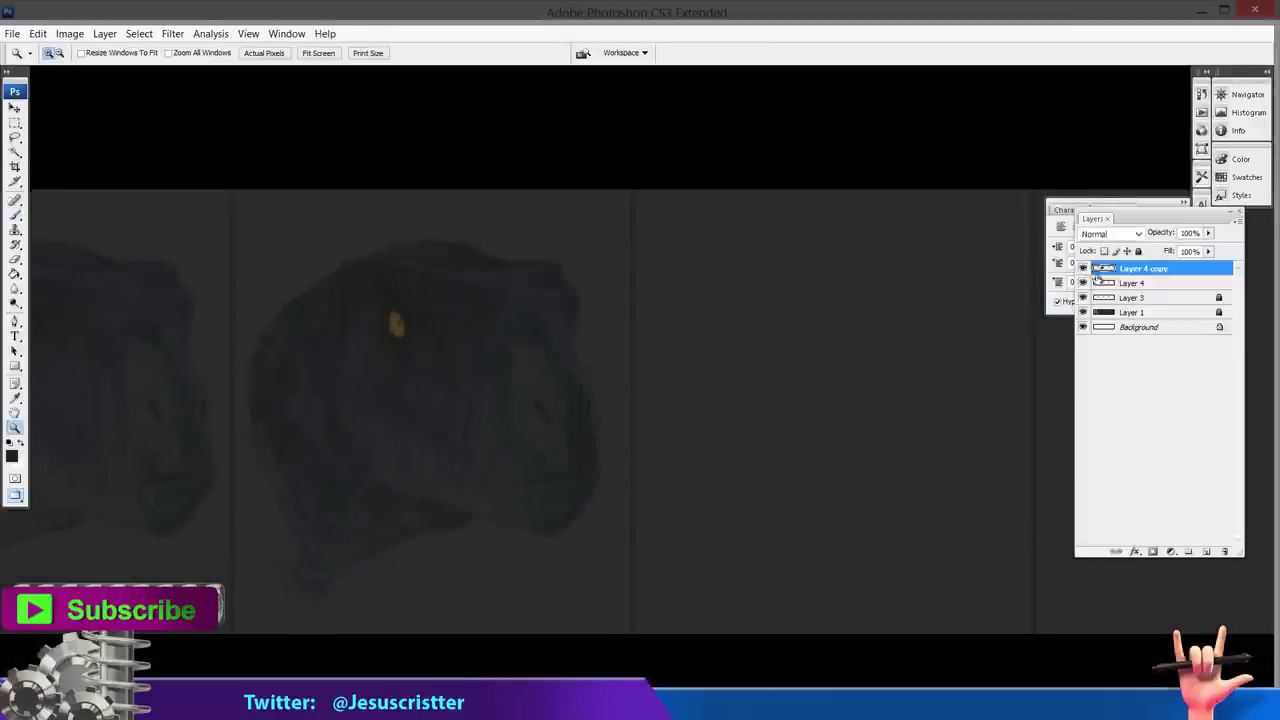
Duplicate the merged head layer and raise the duplicate's brightness to about 57 with Brightness/Contrast.
click(466, 380)
drag(466, 380, 474, 363)
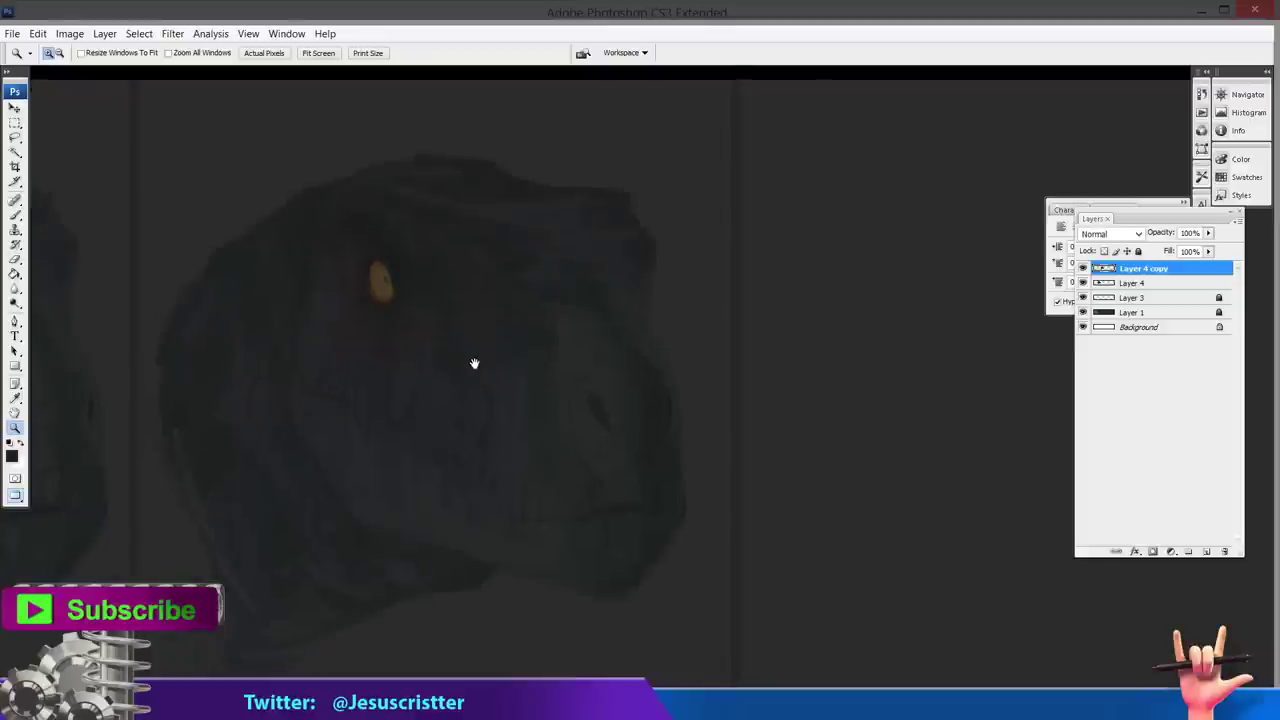
key(ctrl+j)
click(70, 33)
mouse_move(100, 76)
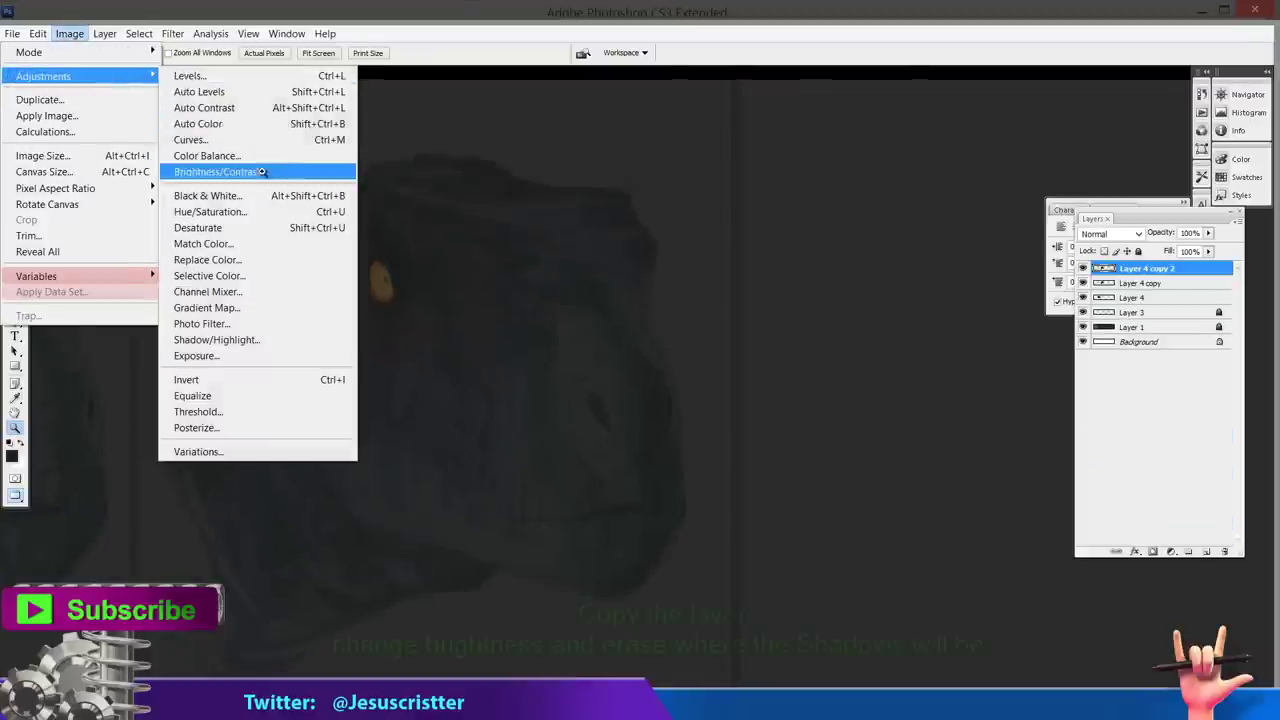
click(257, 172)
drag(742, 131, 793, 130)
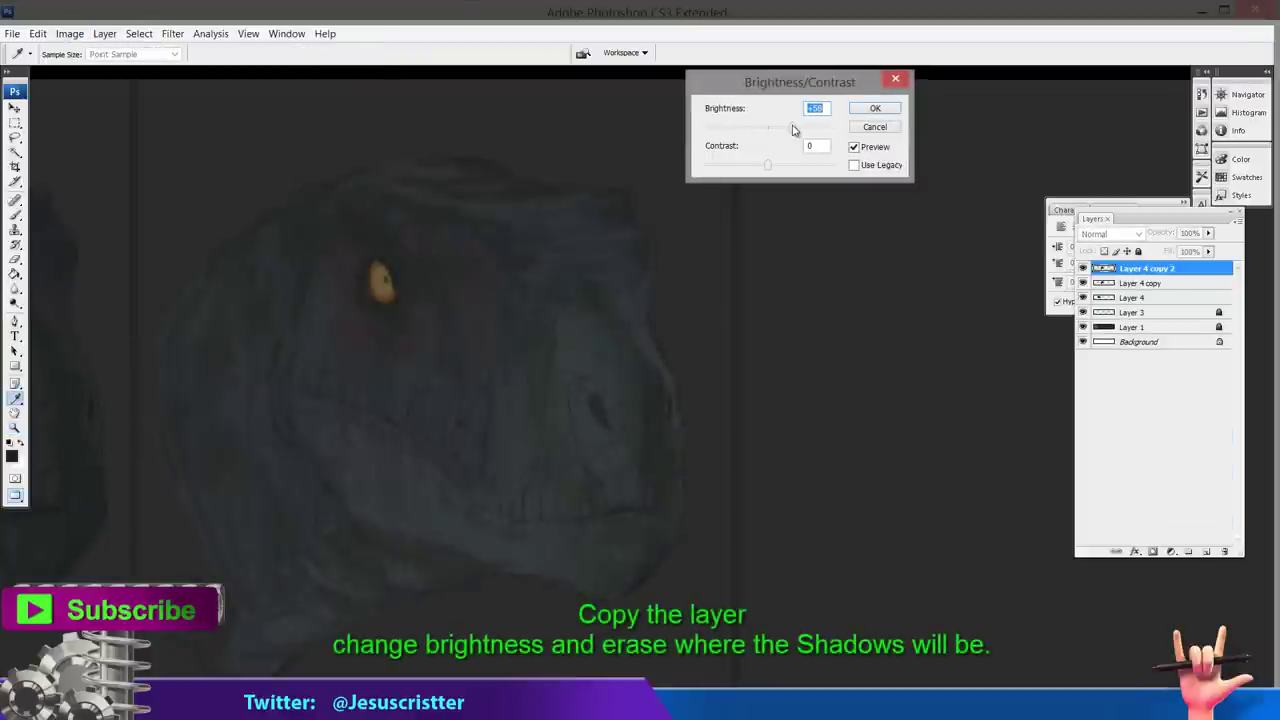
key(Return)
Erase the brightened copy along the back of the head and neck with an 80-pixel eraser, lowering its opacity to 40%.
key(z)
key(e)
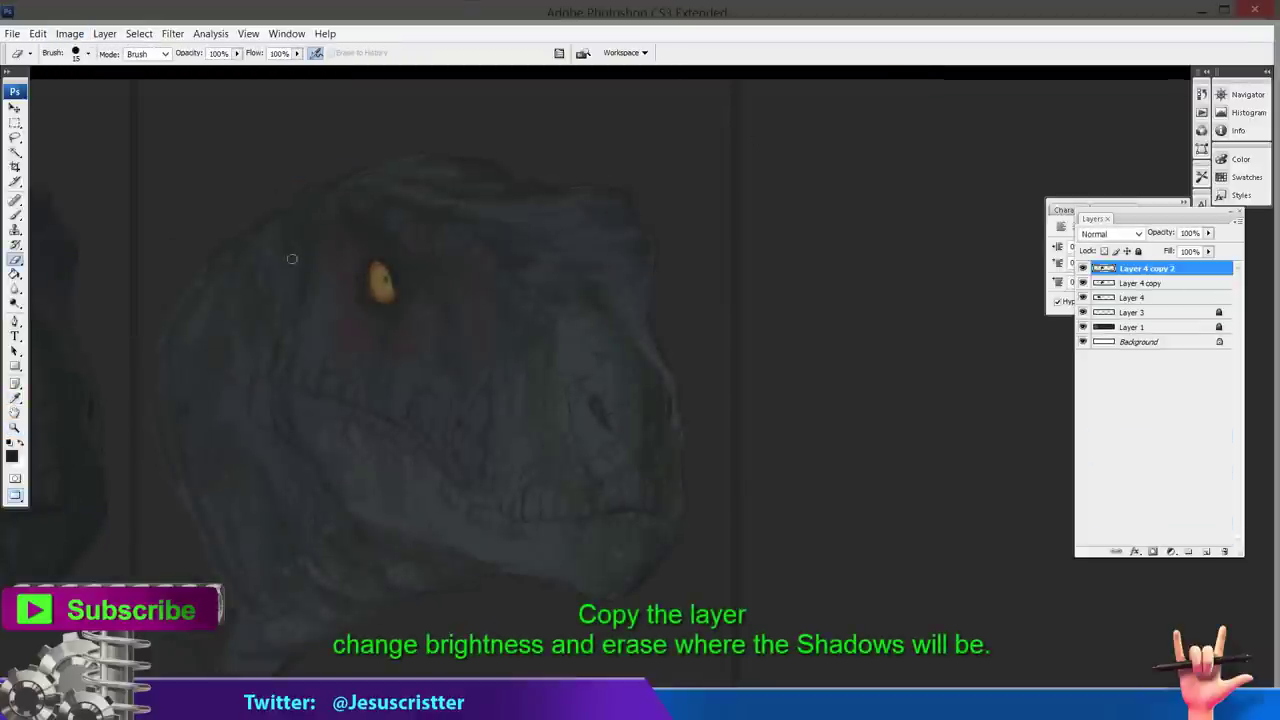
mouse_move(218, 278)
mouse_down()
mouse_move(259, 627)
mouse_move(174, 398)
mouse_move(256, 666)
mouse_move(364, 638)
mouse_move(291, 666)
mouse_up()
click(316, 56)
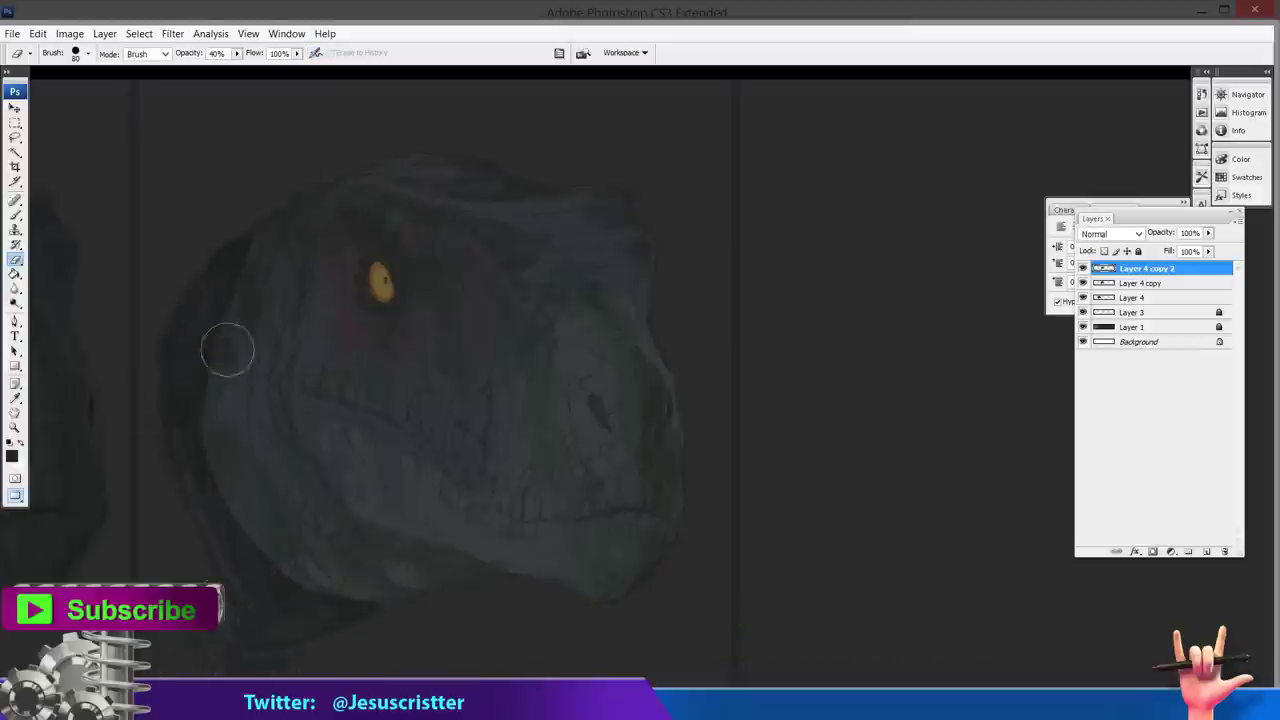
key(4)
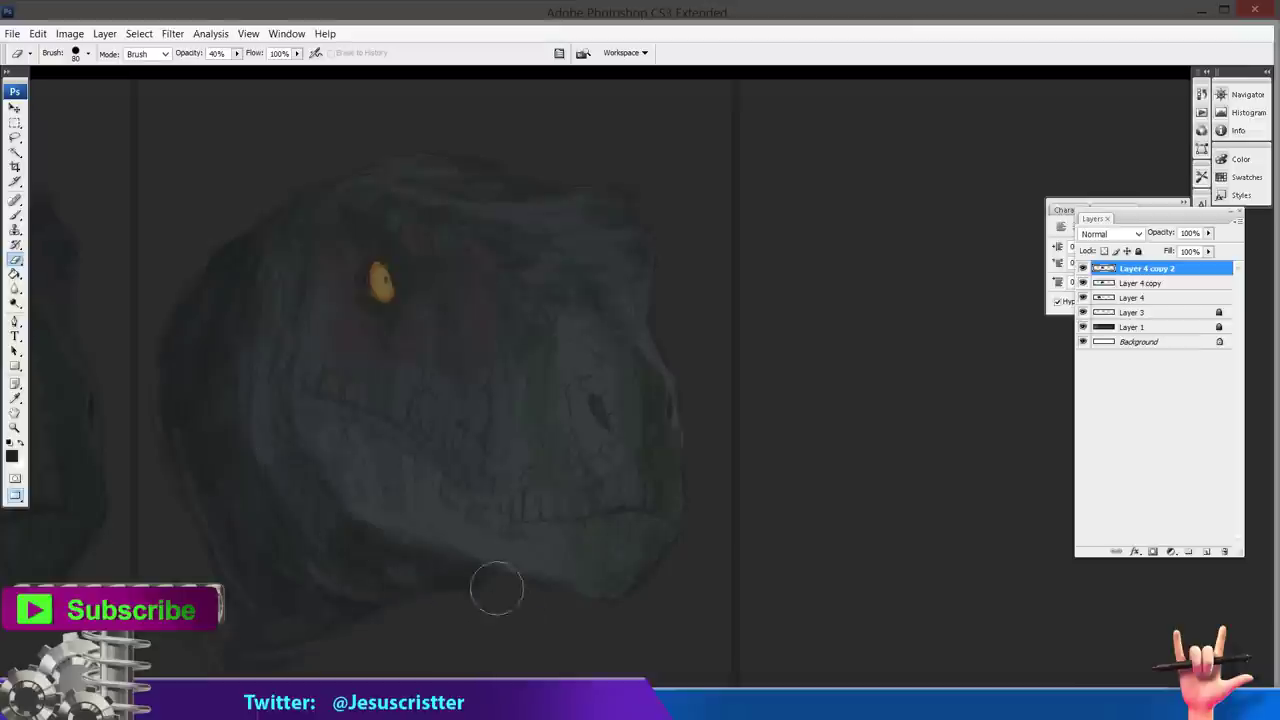
Erase shadow areas under the jaw, across the cheek, and around the eye with a 50-pixel eraser at 40% opacity.
key(bracketleft)
key(bracketleft)
key(bracketleft)
mouse_move(545, 575)
mouse_down()
mouse_move(545, 392)
mouse_move(497, 510)
mouse_move(440, 440)
mouse_move(452, 355)
mouse_move(292, 372)
mouse_move(387, 257)
mouse_move(302, 225)
mouse_move(487, 303)
mouse_up()
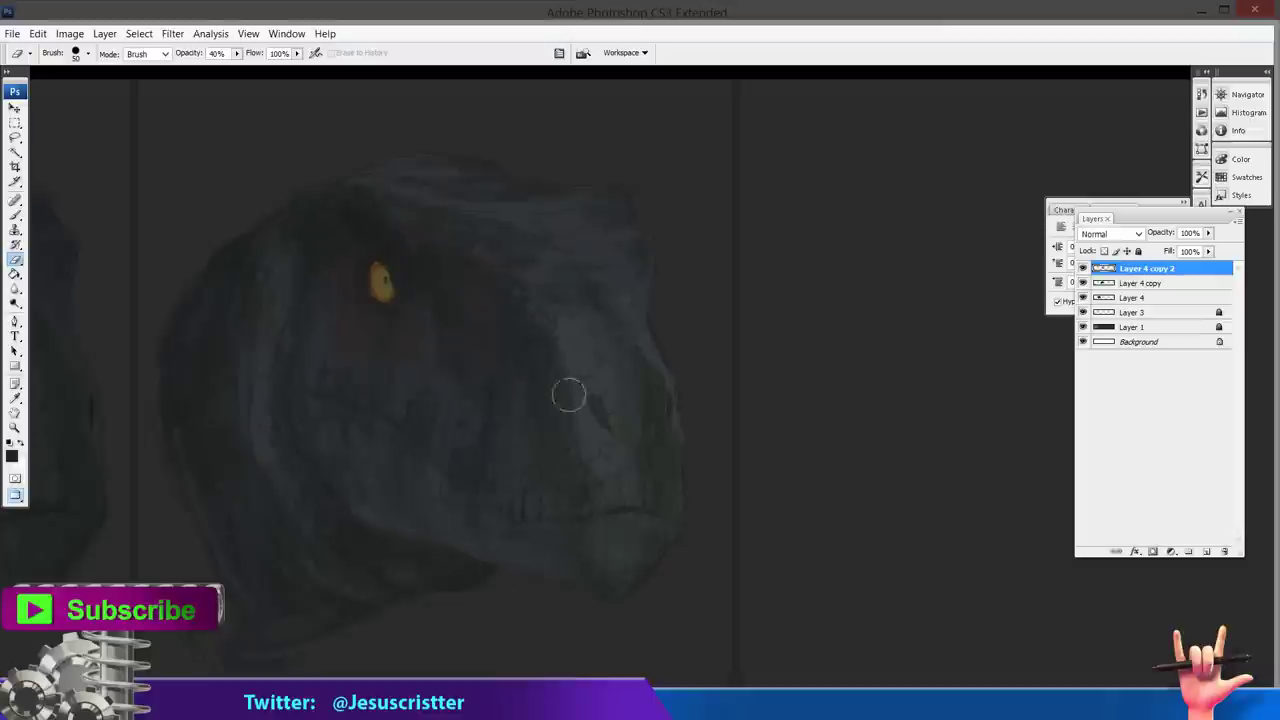
key(bracketleft)
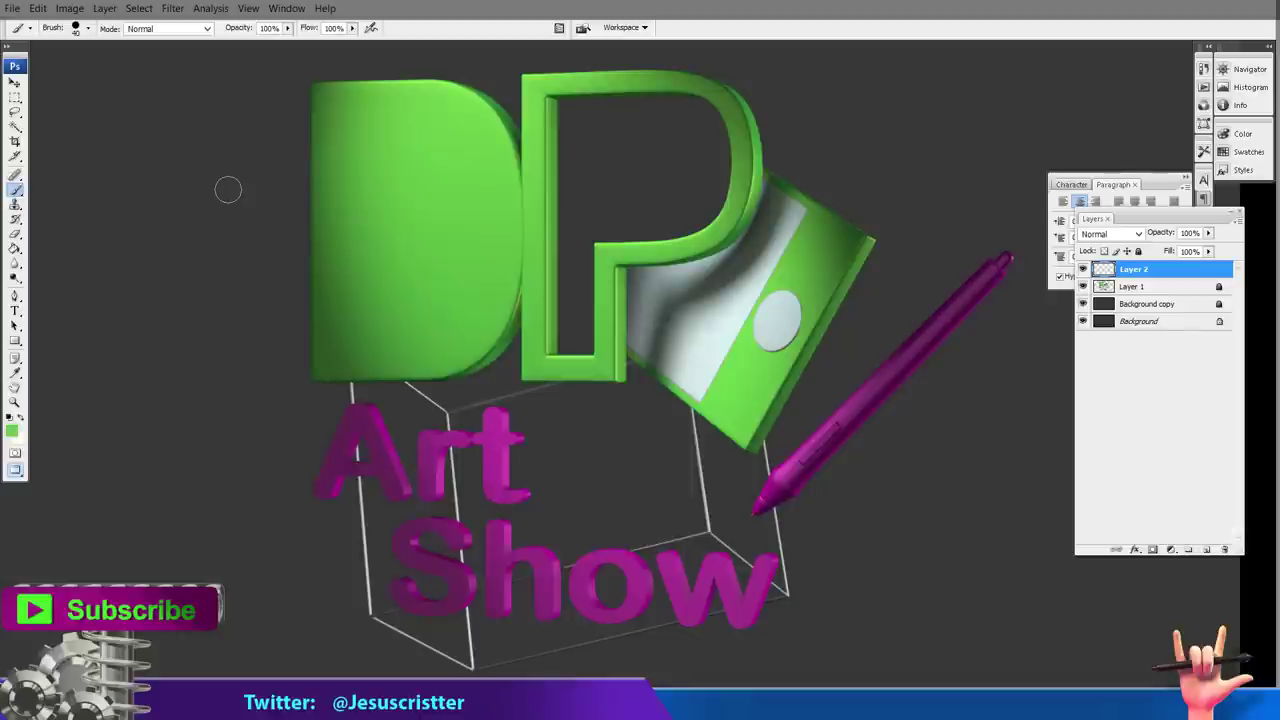
Paint a light green swatch above a dark green one beside the letter D on Layer 2, sampling the greens from the artwork.
drag(121, 204, 222, 200)
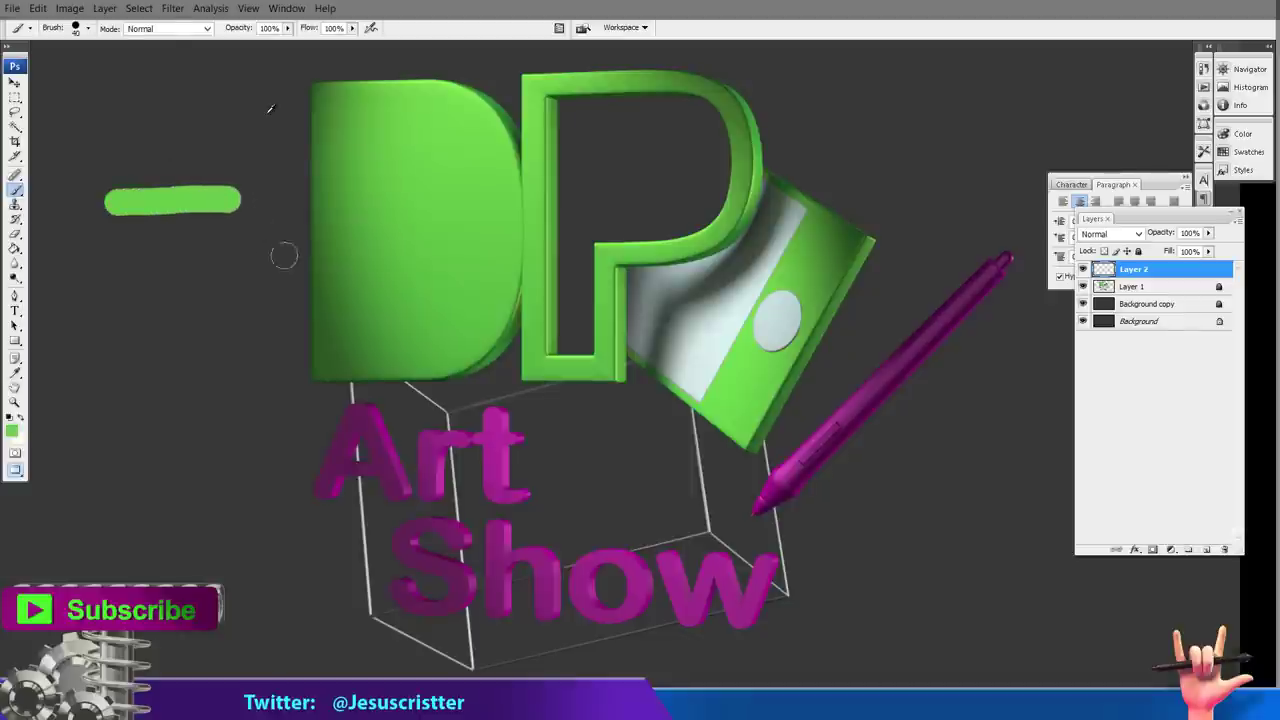
alt+click(317, 118)
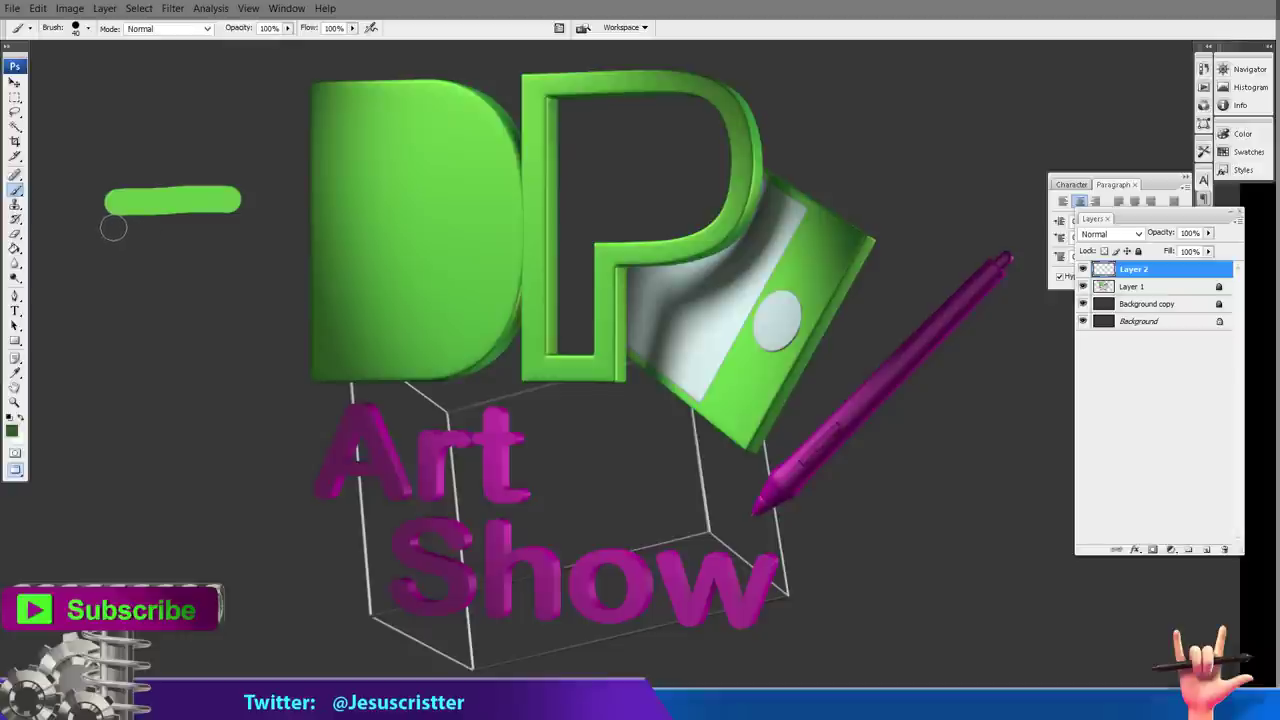
mouse_move(110, 227)
mouse_down()
mouse_move(236, 223)
mouse_move(242, 244)
mouse_move(117, 256)
mouse_move(233, 261)
mouse_up()
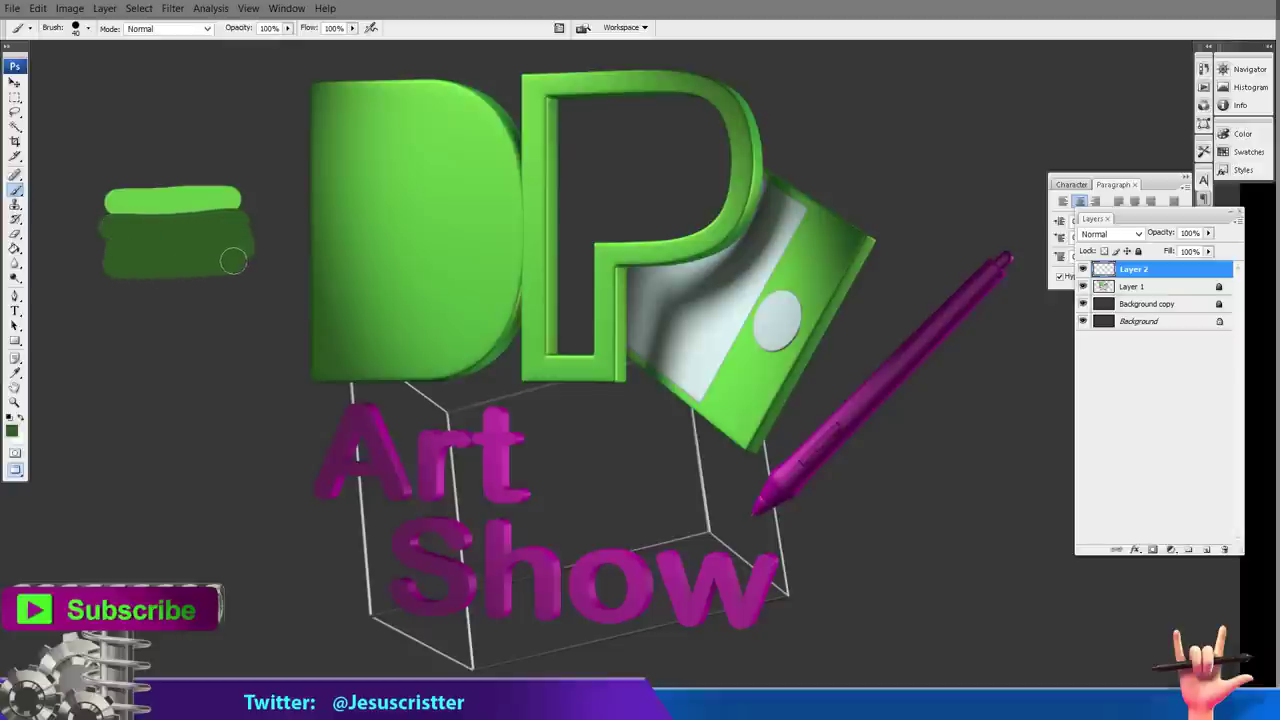
key(i)
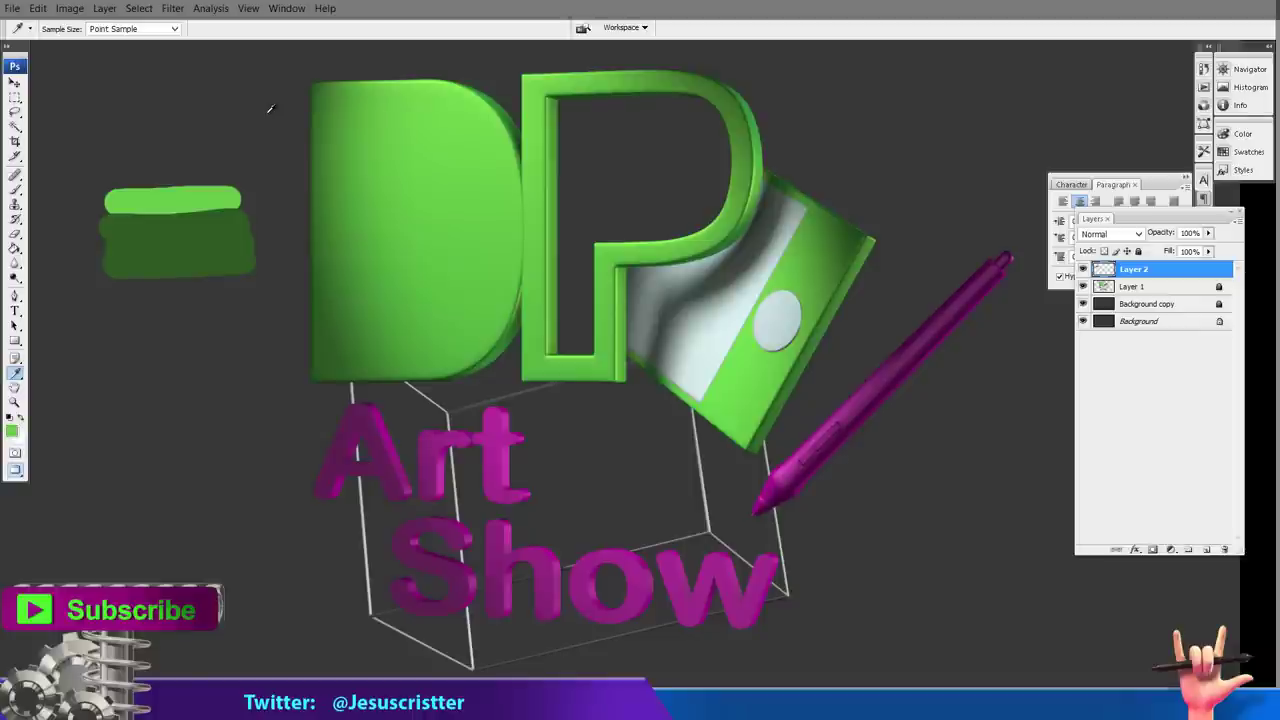
key(b)
mouse_move(240, 176)
mouse_down()
mouse_move(113, 185)
mouse_move(113, 170)
mouse_move(226, 163)
mouse_move(228, 152)
mouse_move(102, 150)
mouse_up()
Reduce the brush to 15 pixels and draw a light green arrow above the swatches pointing toward the opacity setting.
key(z)
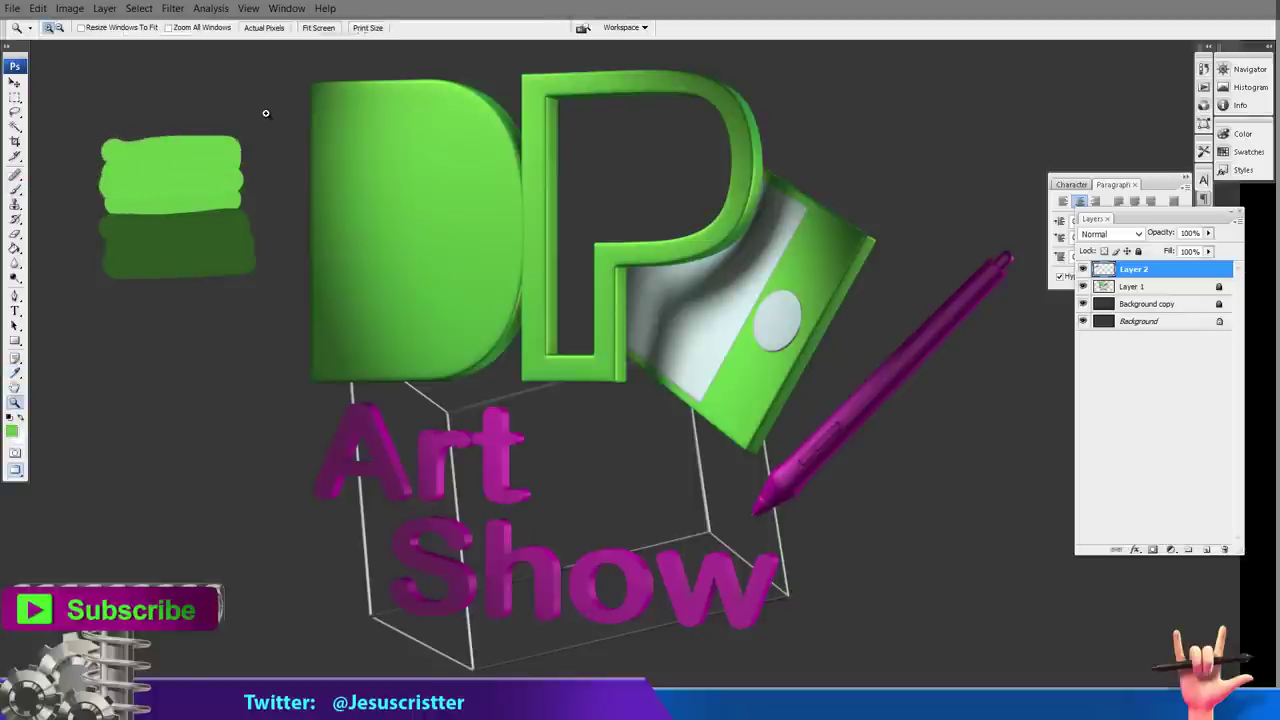
click(266, 112)
mouse_move(266, 114)
mouse_down()
mouse_move(481, 232)
mouse_move(618, 284)
mouse_up()
key(b)
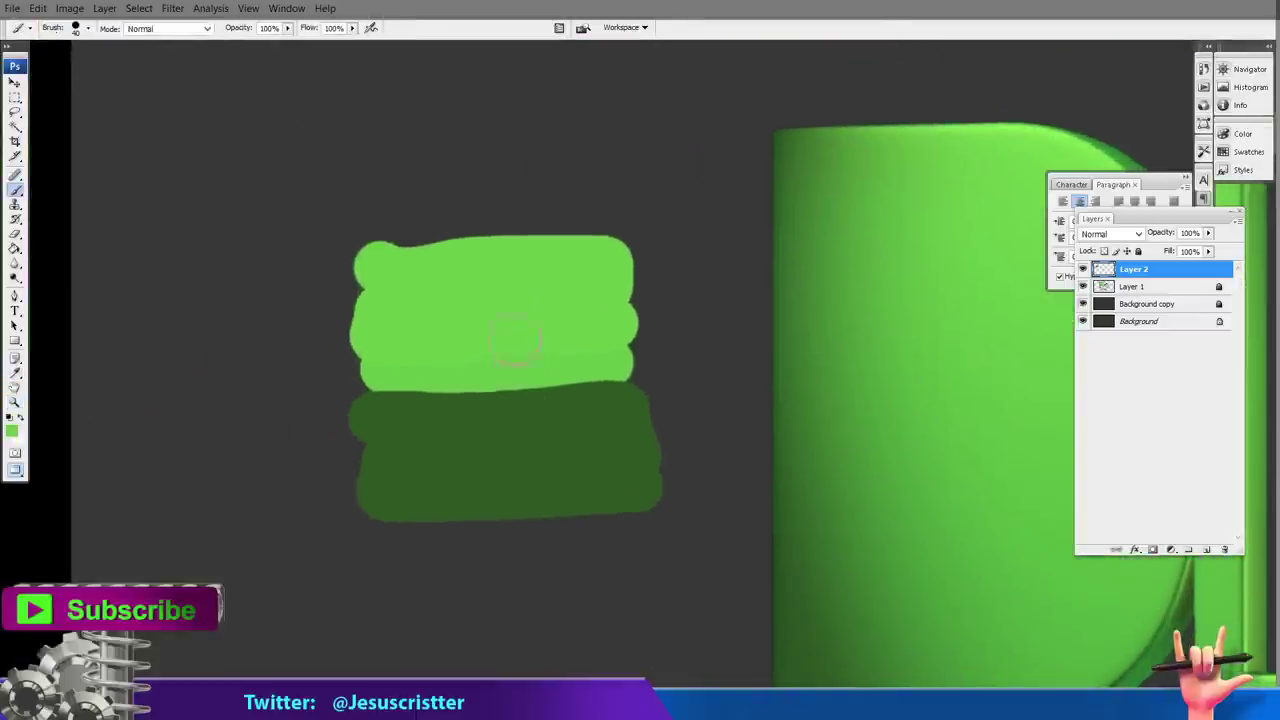
key(bracketleft)
key(bracketleft)
key(bracketleft)
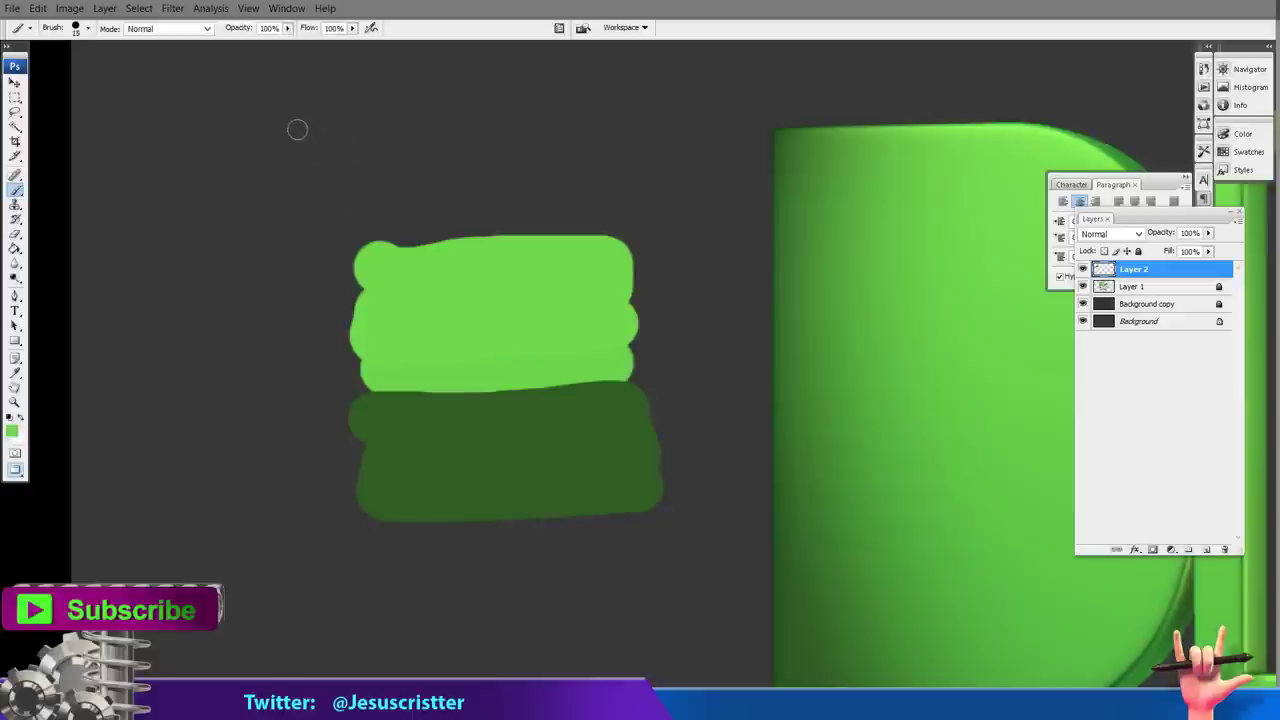
mouse_move(344, 178)
mouse_down()
mouse_move(283, 82)
mouse_move(263, 105)
mouse_move(308, 90)
mouse_up()
key(h)
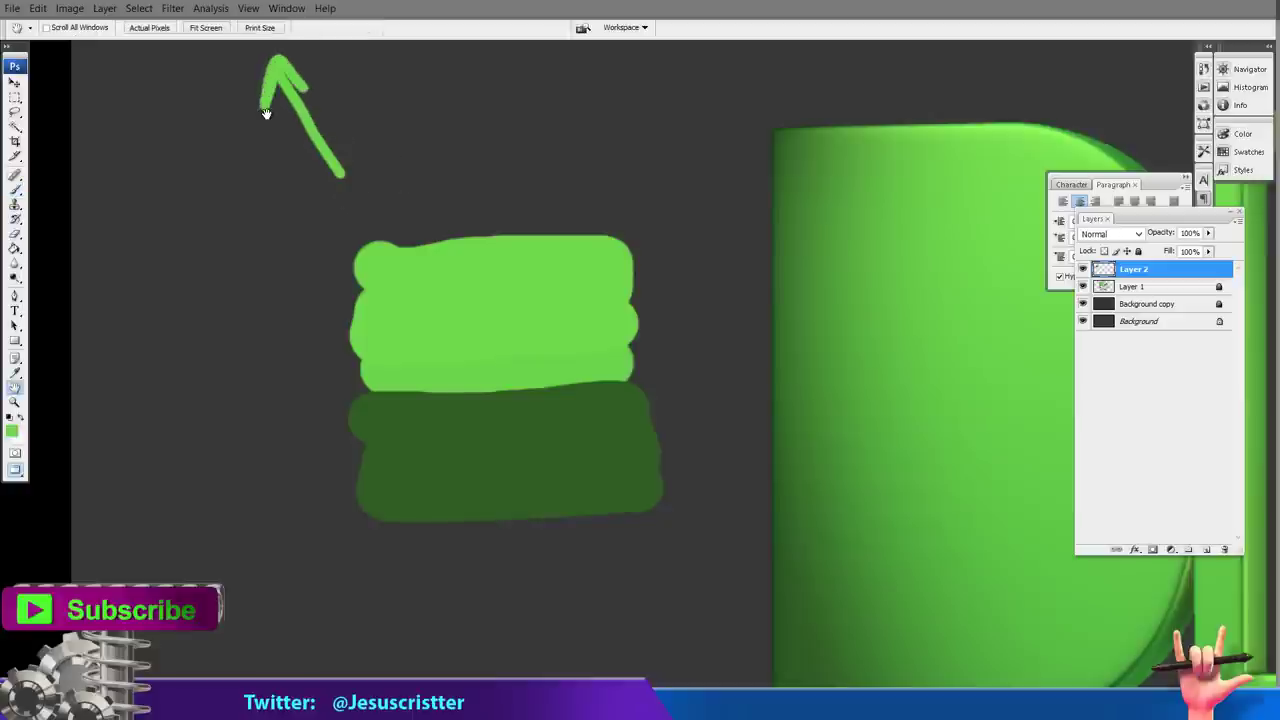
Paint light green at 40% opacity over the upper part of the dark swatch, and sample the blended mid green.
key(b)
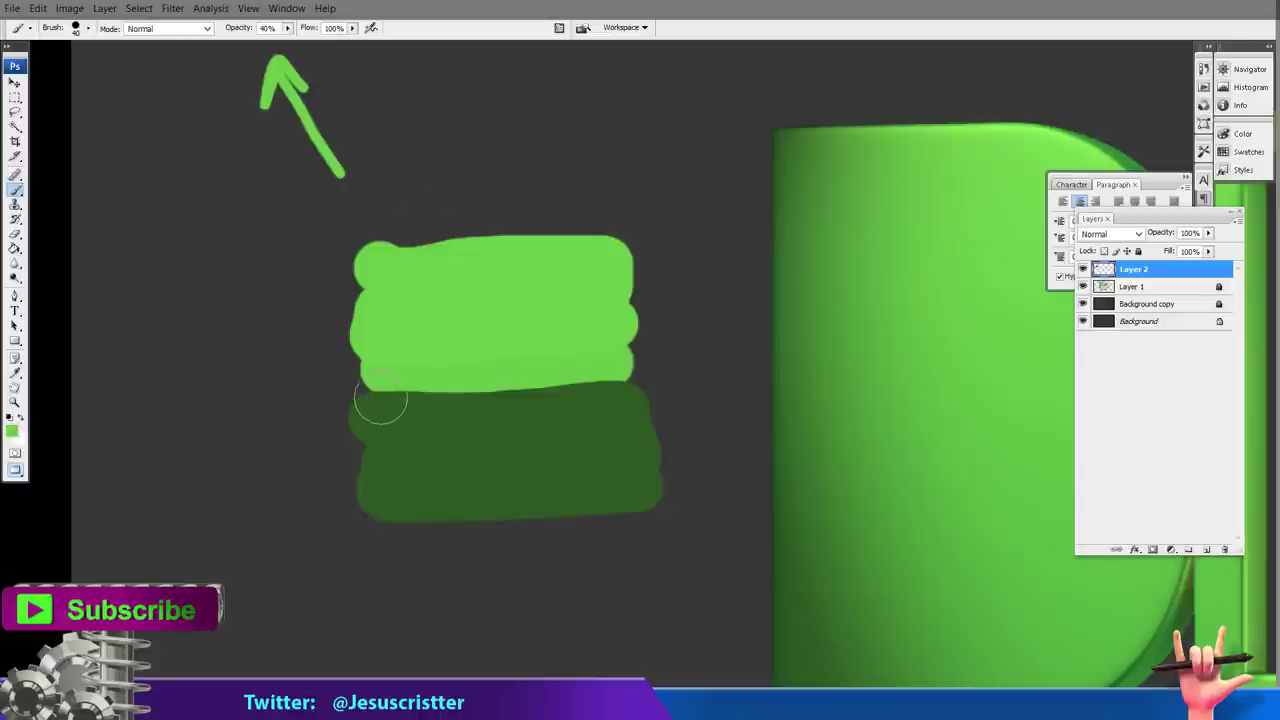
mouse_move(380, 400)
mouse_down()
mouse_move(620, 401)
mouse_move(610, 414)
mouse_move(405, 431)
mouse_move(395, 416)
mouse_move(636, 411)
mouse_up()
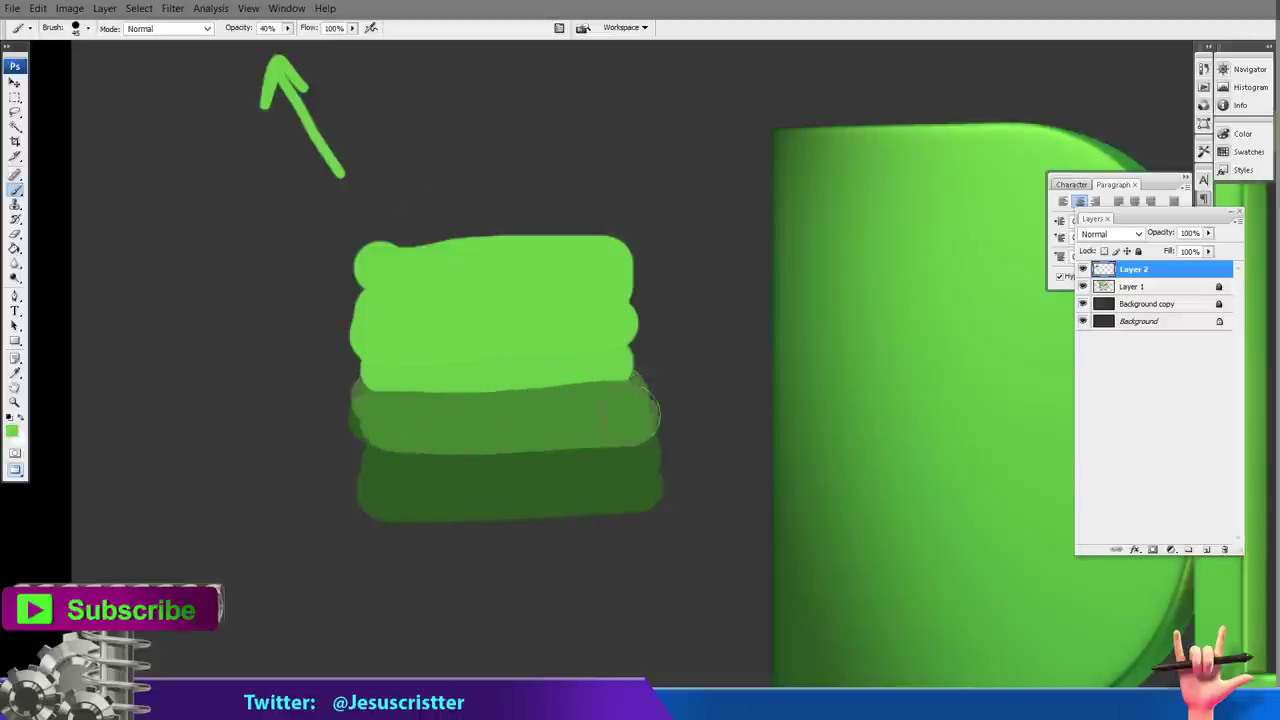
key(i)
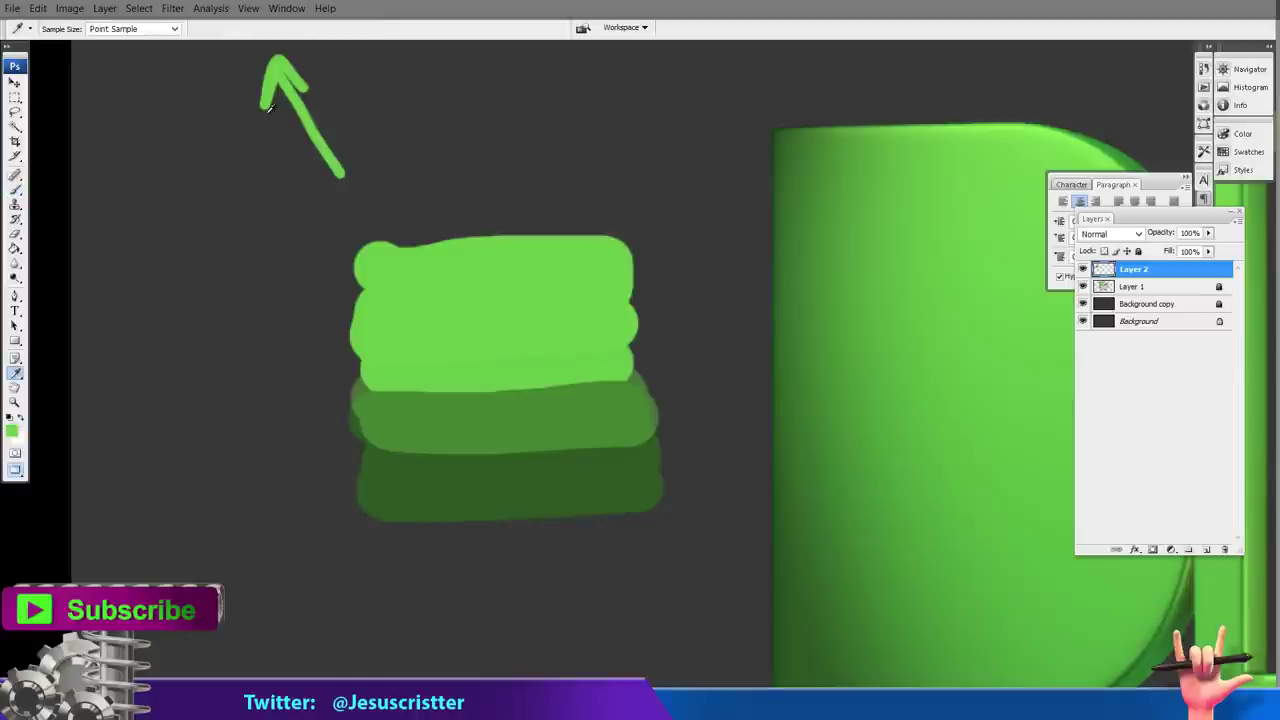
key(b)
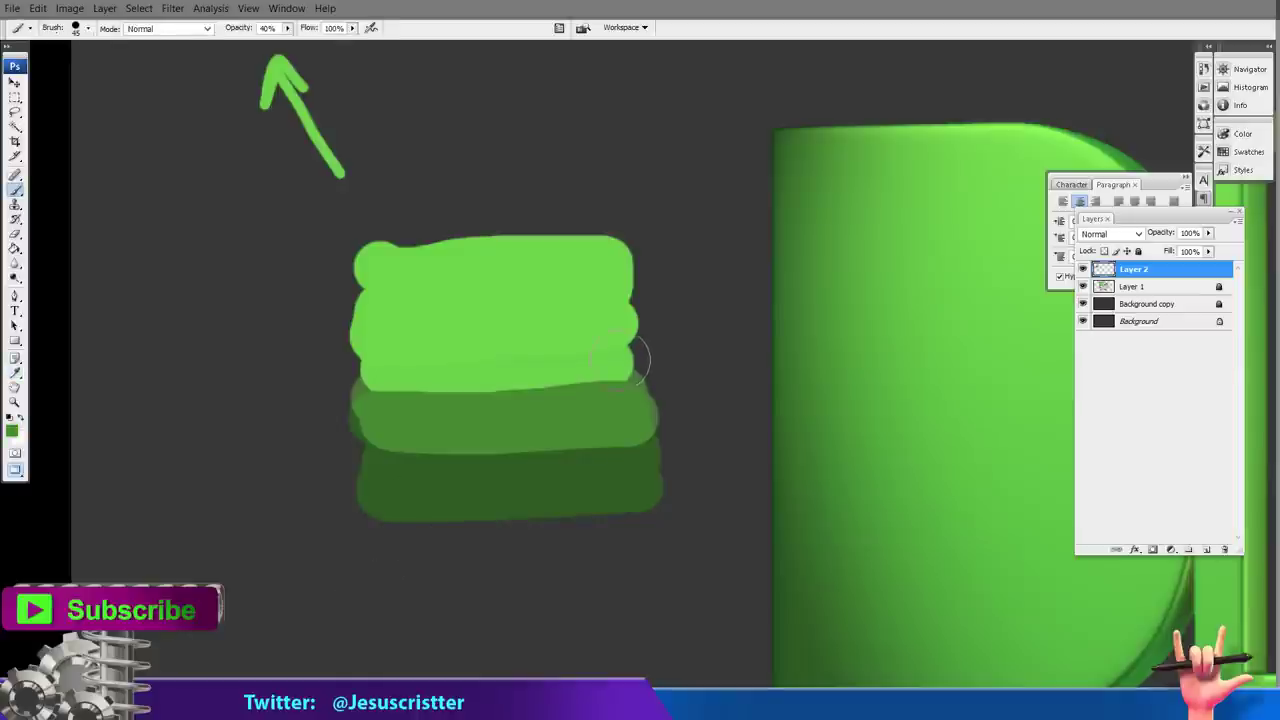
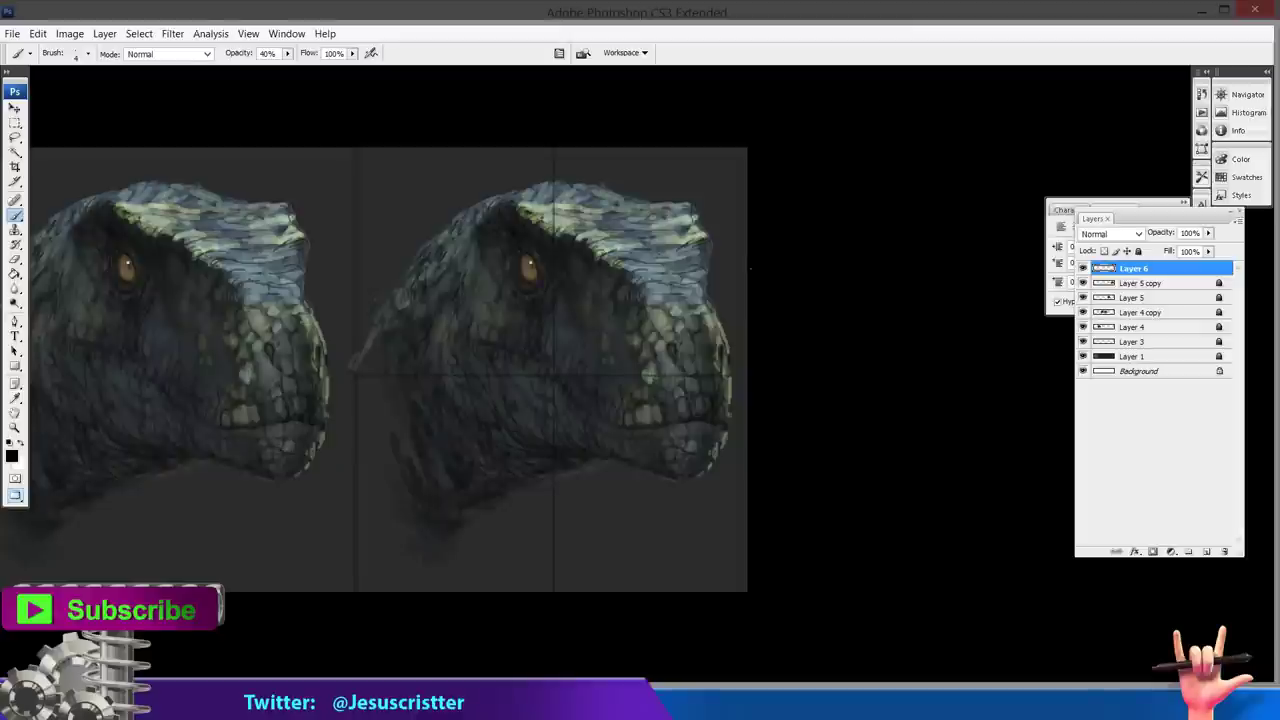
Fully lock Layer 6 to protect the painted creature head.
click(15, 107)
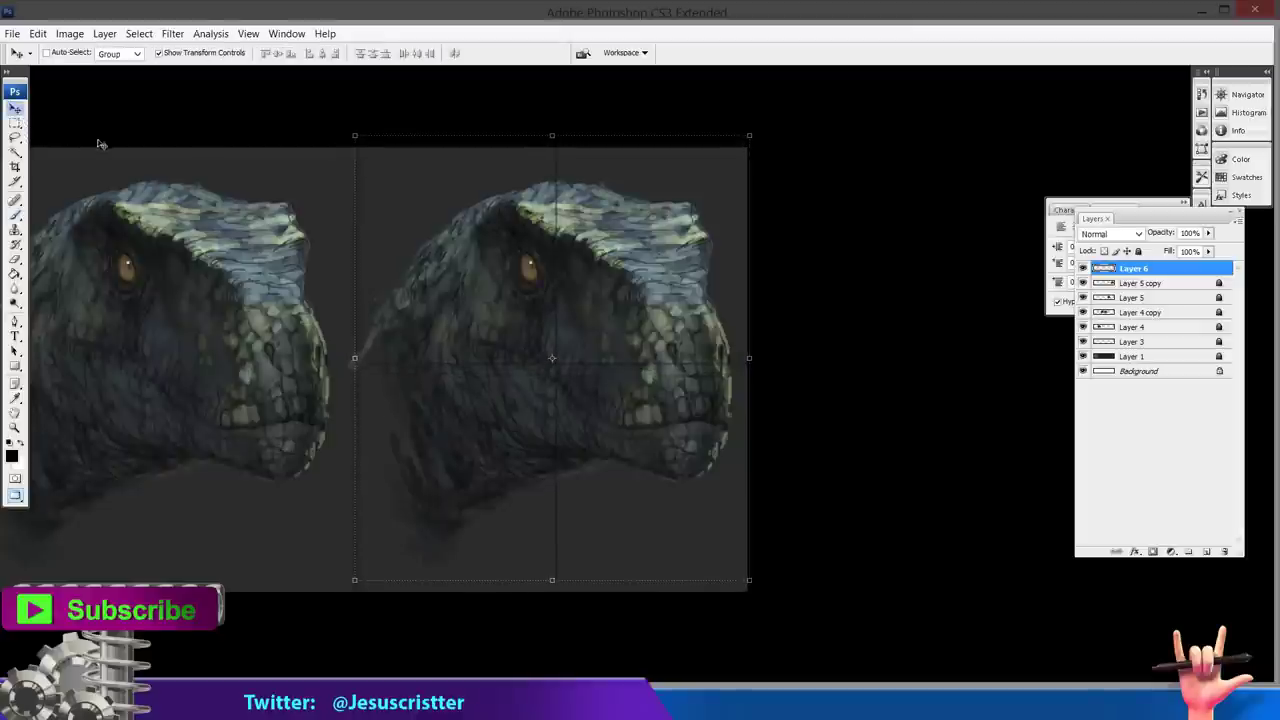
click(1138, 251)
key(z)
click(588, 335)
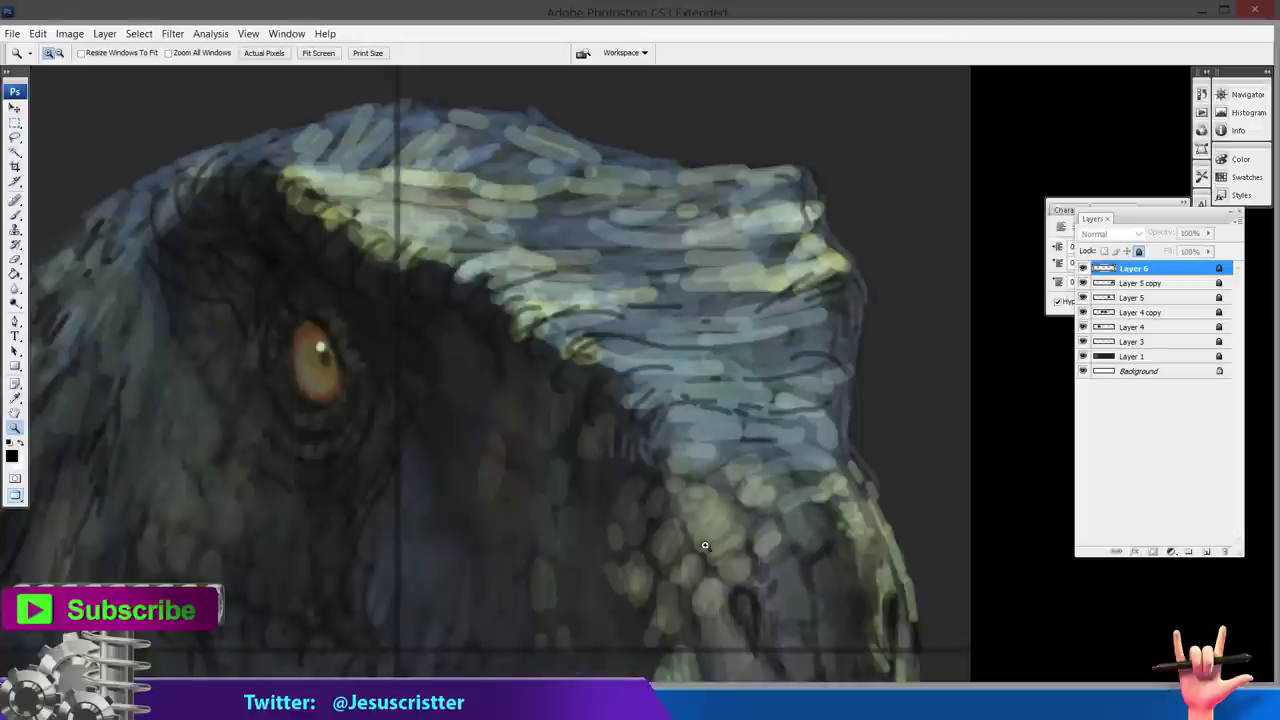
Switch to Cool Timer, start a 10-minute countdown, and minimize it.
click(820, 698)
text(10)
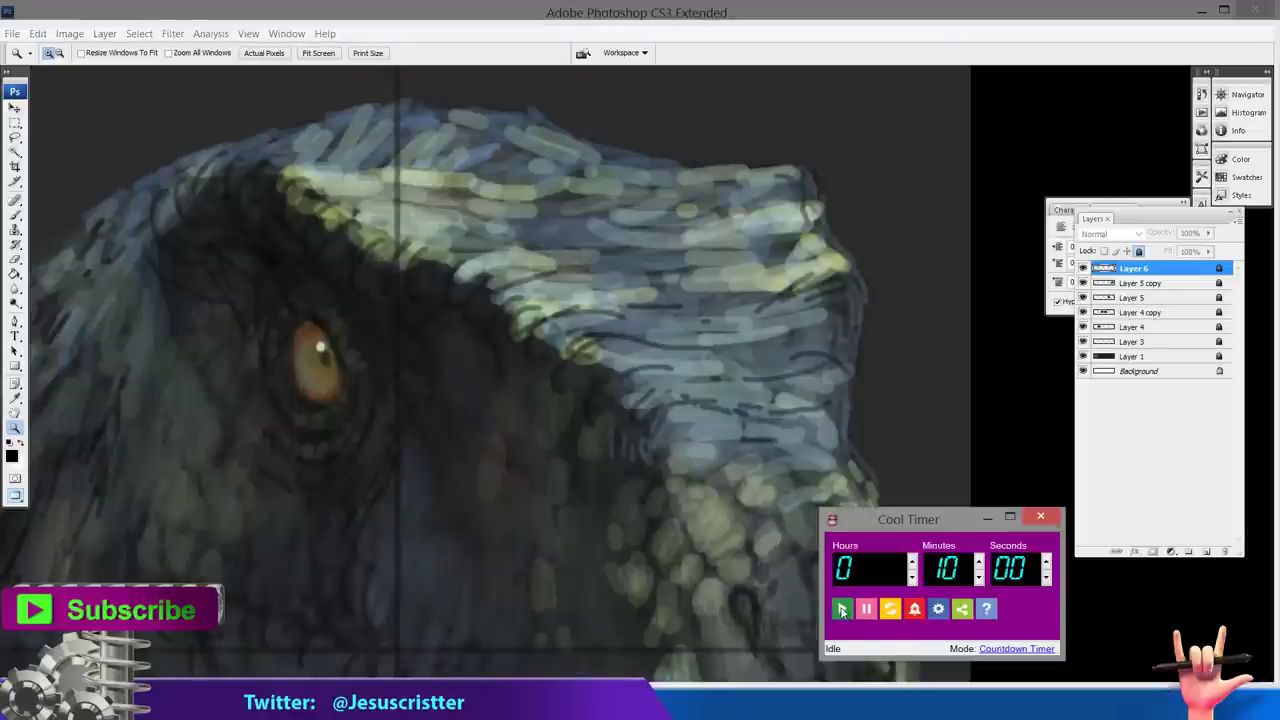
click(843, 612)
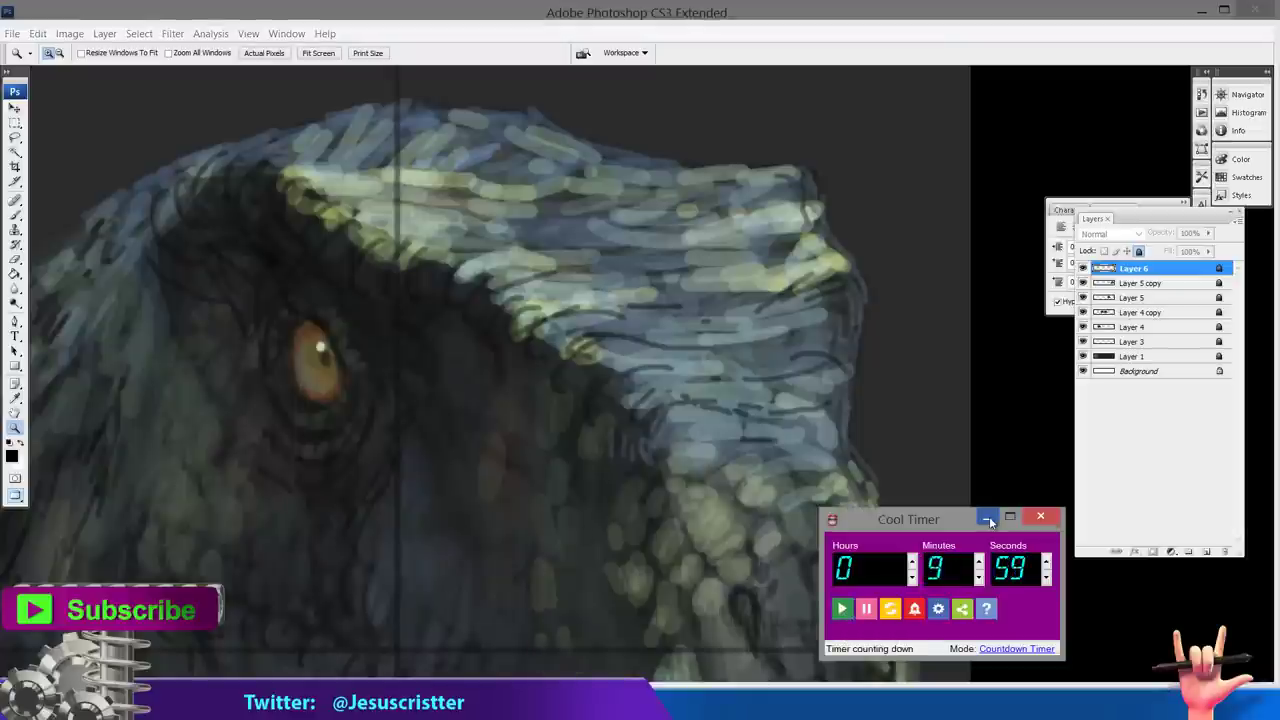
click(988, 516)
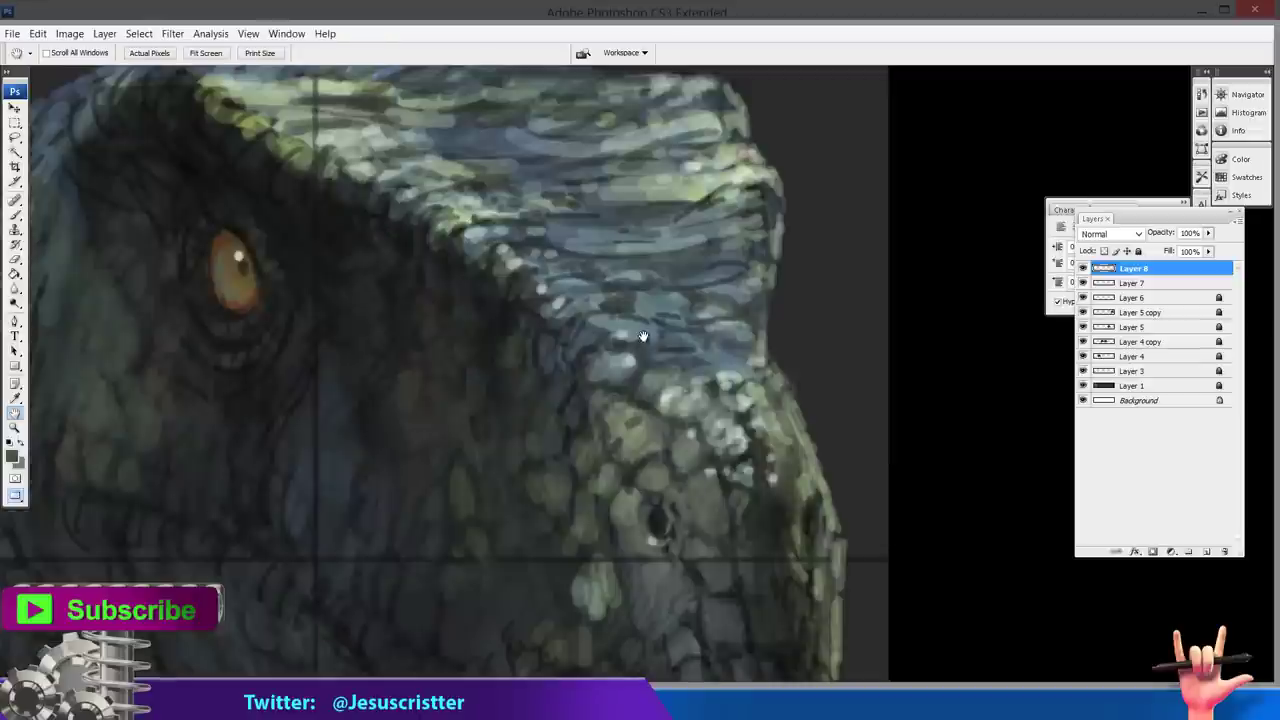
Paint short scale strokes on Layer 7 between the eye and nostril with sampled colors, using a 4-pixel brush at 40% opacity.
key(b)
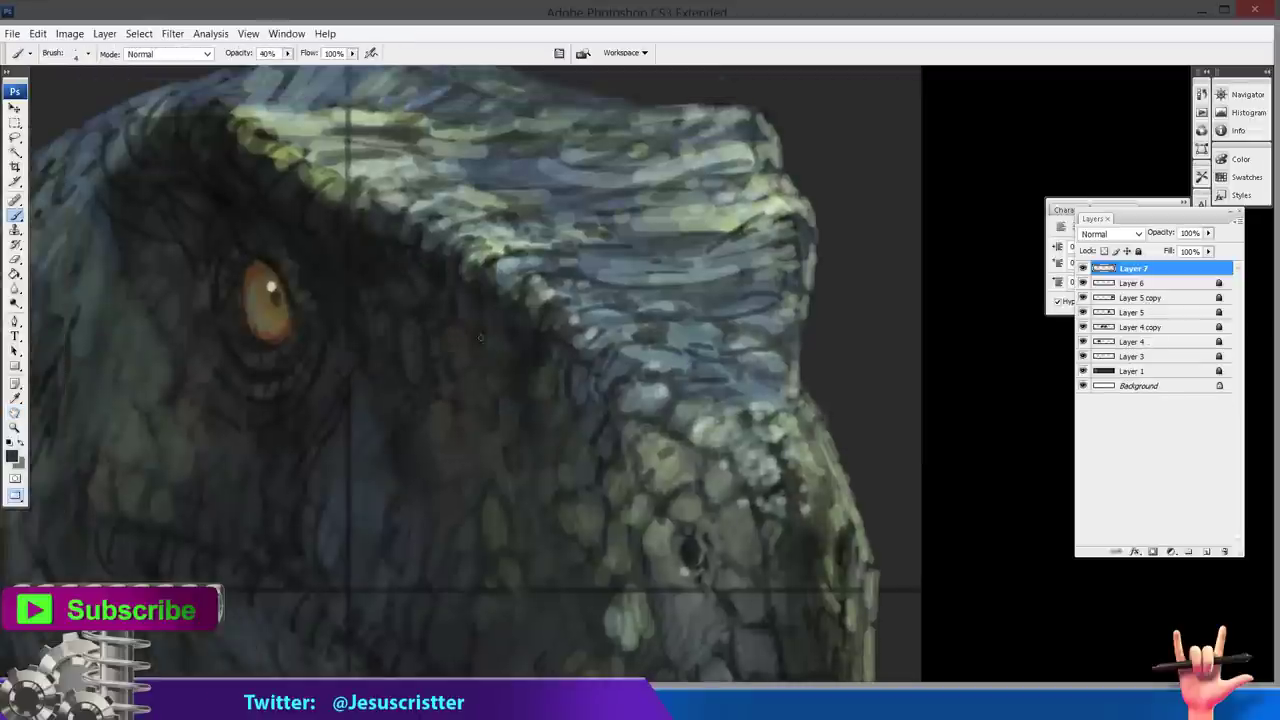
drag(523, 361, 515, 352)
alt+click(341, 227)
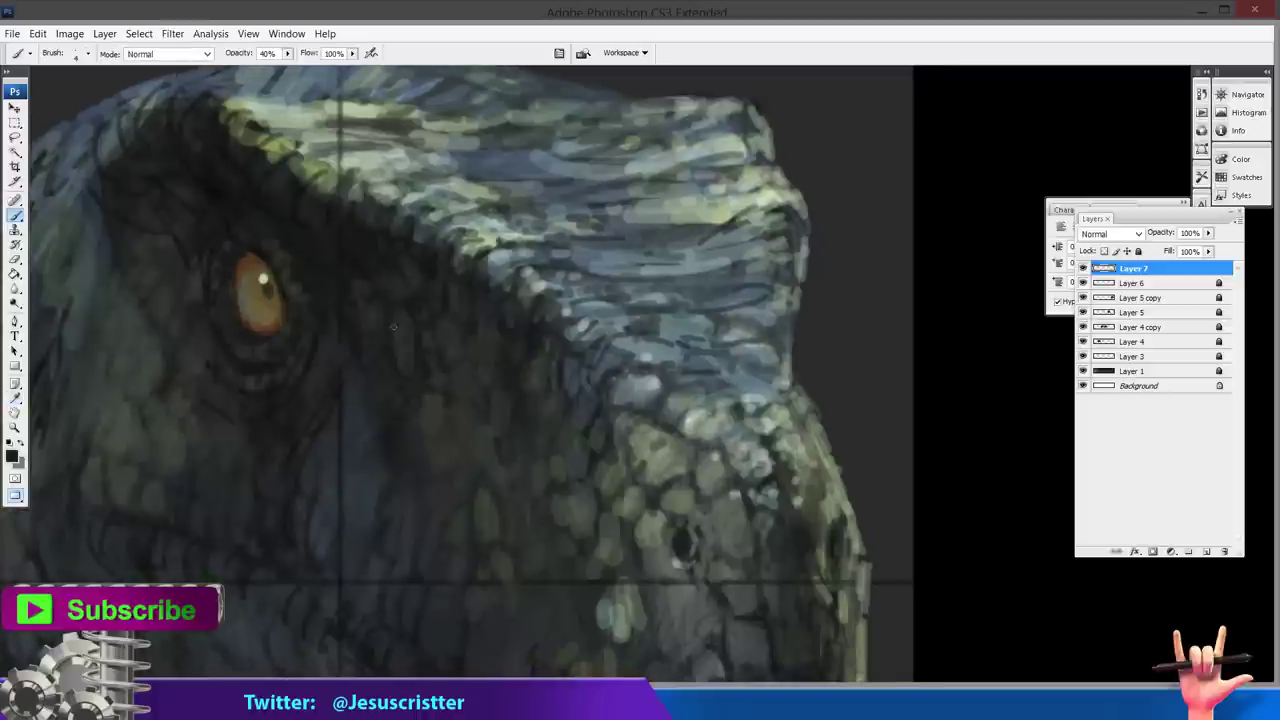
drag(353, 350, 345, 322)
drag(654, 505, 596, 476)
alt+click(591, 463)
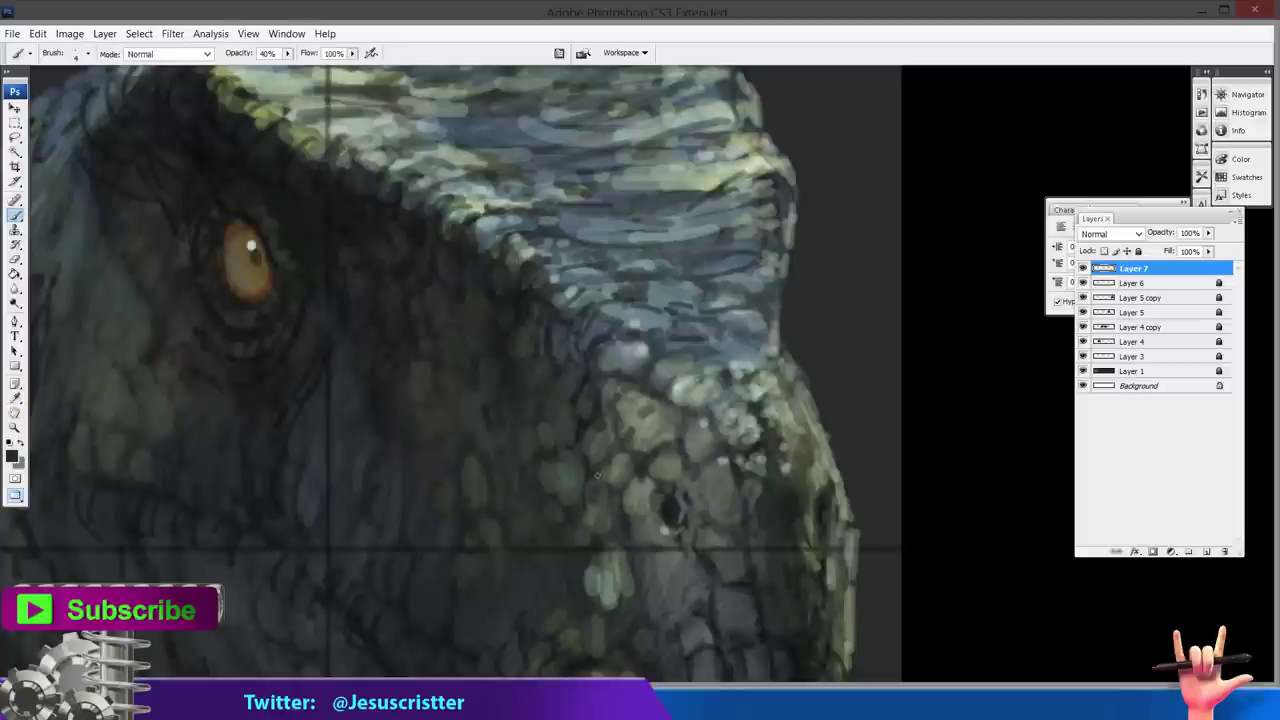
alt+click(621, 468)
drag(622, 523, 610, 545)
alt+click(582, 464)
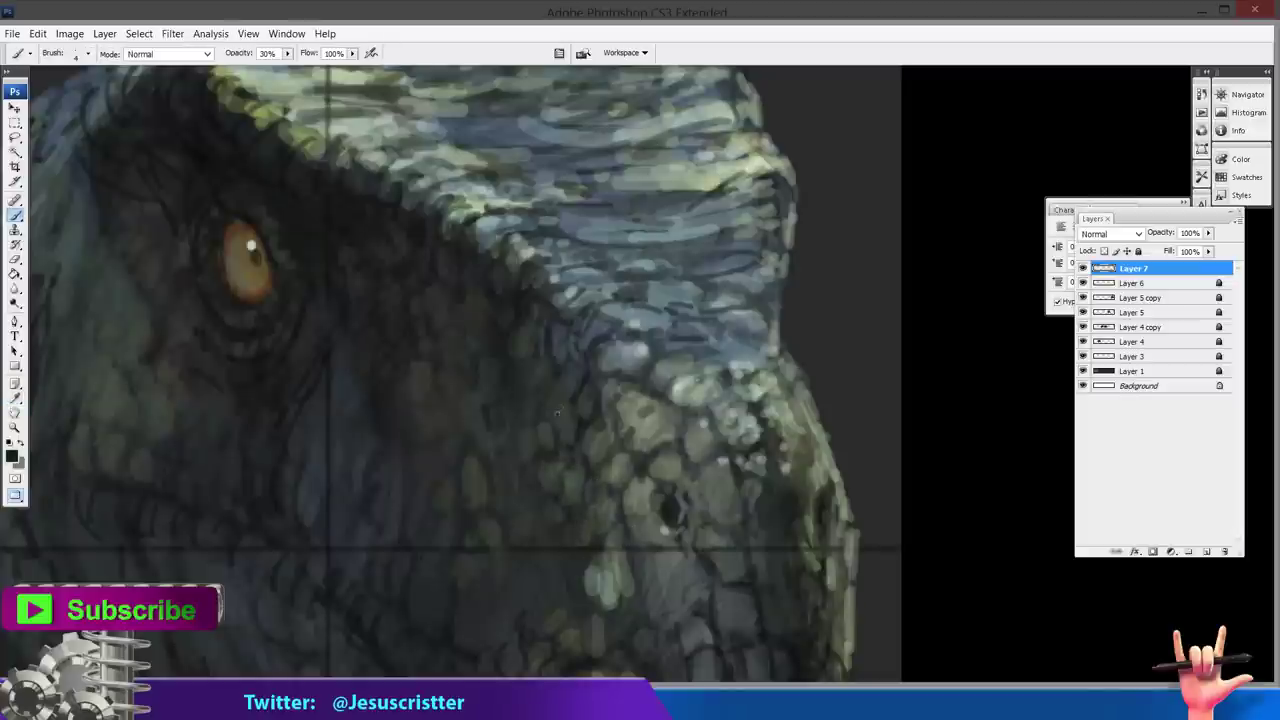
Lower the brush opacity to 30% and paint sampled colors along the brow ridge and adjoining blue snout area.
ctrl+alt+click(572, 388)
ctrl+click(611, 357)
alt+click(602, 421)
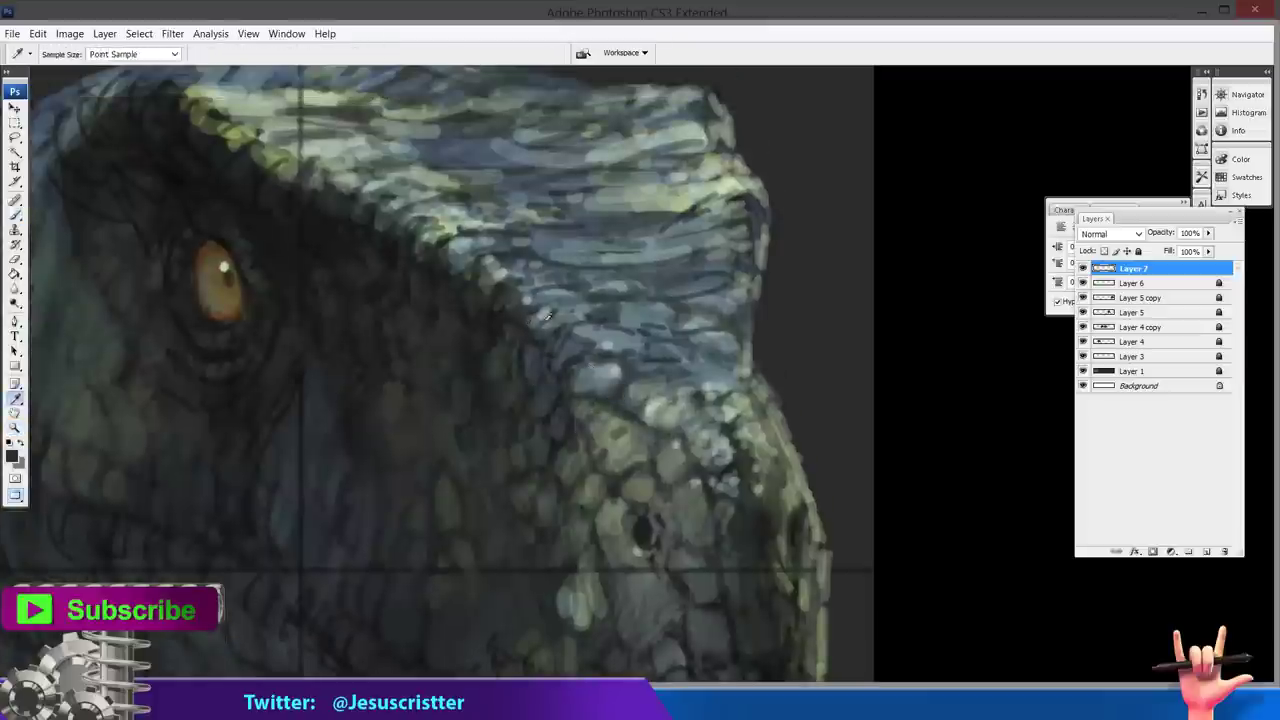
alt+click(520, 283)
drag(487, 284, 508, 274)
drag(526, 277, 565, 297)
mouse_move(582, 284)
mouse_down()
mouse_move(674, 257)
mouse_move(590, 256)
mouse_up()
drag(579, 252, 555, 258)
drag(645, 249, 699, 233)
mouse_move(701, 241)
mouse_down()
mouse_move(730, 231)
mouse_move(676, 253)
mouse_move(613, 236)
mouse_up()
Add short strokes in sampled colors across the top of the snout toward its tip at 30% opacity.
alt+click(512, 238)
drag(500, 247, 562, 231)
drag(539, 227, 594, 217)
mouse_move(612, 227)
mouse_down()
mouse_move(662, 218)
mouse_move(619, 199)
mouse_up()
alt+click(640, 207)
drag(625, 205, 654, 196)
mouse_move(651, 202)
mouse_down()
mouse_move(686, 195)
mouse_move(670, 222)
mouse_up()
alt+click(675, 198)
drag(674, 227, 702, 218)
drag(631, 184, 682, 178)
Paint sampled tones into the lit band above the brow ridge at 30% opacity.
drag(572, 192, 606, 199)
mouse_move(530, 185)
mouse_down()
mouse_move(578, 194)
mouse_move(582, 207)
mouse_up()
drag(425, 157, 456, 151)
alt+click(441, 151)
mouse_move(464, 154)
mouse_down()
mouse_move(494, 158)
mouse_move(511, 140)
mouse_up()
alt+click(537, 143)
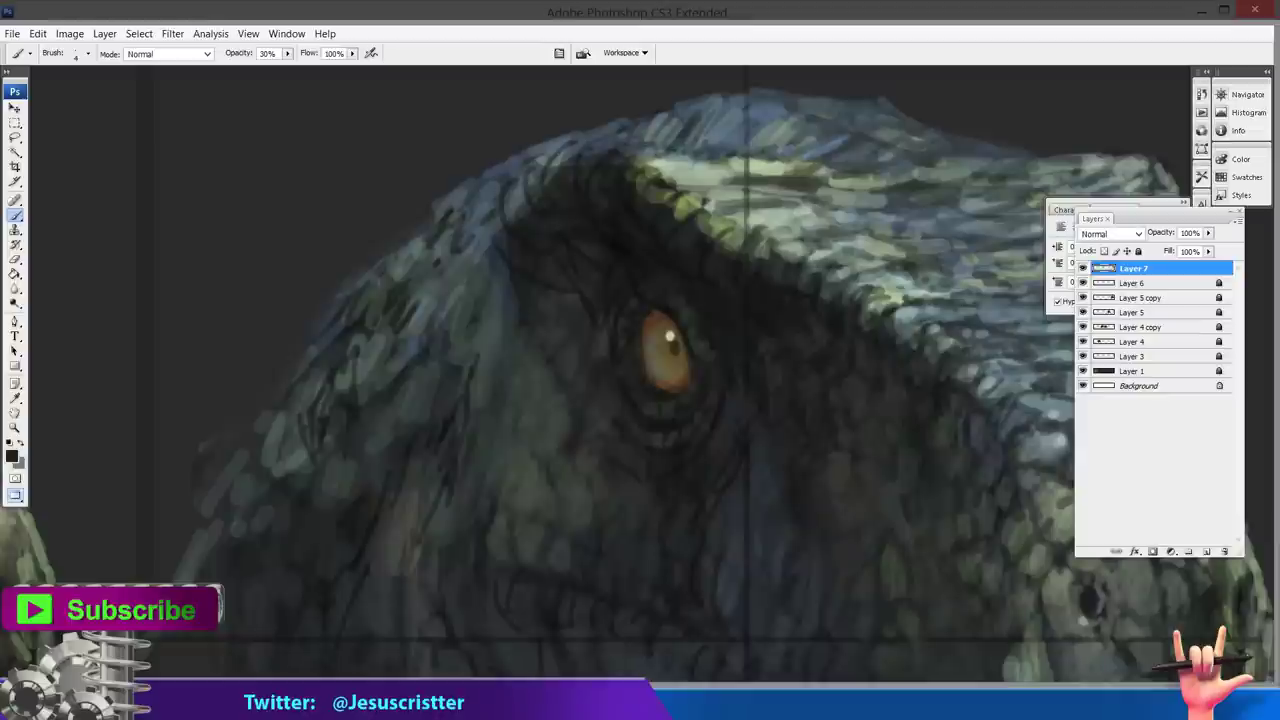
Texture the dark area at the rear of the brow with short strokes in sampled colors at 30% opacity.
alt+click(575, 175)
drag(612, 157, 600, 181)
mouse_move(617, 149)
mouse_down()
mouse_move(600, 168)
mouse_move(617, 205)
mouse_up()
mouse_move(592, 188)
mouse_down()
mouse_move(574, 200)
mouse_move(561, 170)
mouse_up()
alt+click(501, 193)
mouse_move(604, 143)
mouse_down()
mouse_move(582, 161)
mouse_move(611, 172)
mouse_up()
mouse_move(626, 174)
mouse_down()
mouse_move(569, 193)
mouse_move(668, 236)
mouse_up()
drag(648, 232, 568, 257)
Enlarge the brush to 6 pixels, set its opacity to 40%, and paint scale strokes above and behind the eye.
key(bracketright)
key(bracketright)
alt+click(586, 238)
key(4)
drag(614, 219, 588, 242)
mouse_move(620, 222)
mouse_down()
mouse_move(608, 252)
mouse_move(629, 266)
mouse_up()
drag(662, 232, 651, 250)
drag(696, 236, 686, 250)
alt+click(476, 286)
drag(517, 268, 508, 289)
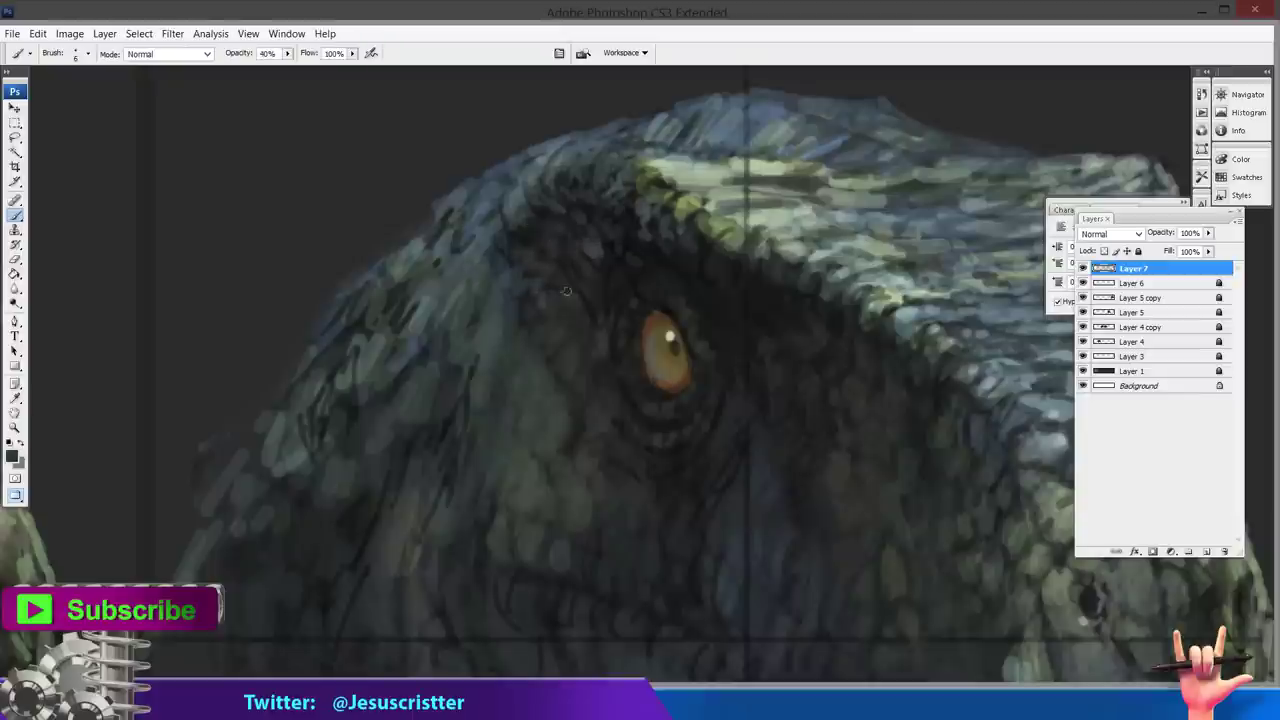
Paint overlapping strokes along the back edge of the head with sampled blue-gray tones at 40% opacity.
alt+click(502, 215)
drag(507, 194, 478, 219)
alt+click(480, 196)
drag(491, 171, 475, 201)
drag(461, 195, 454, 213)
drag(444, 208, 379, 279)
drag(368, 290, 340, 322)
mouse_move(329, 327)
mouse_down()
mouse_move(285, 403)
mouse_move(226, 413)
mouse_up()
Extend the scale texture down the back of the neck with strokes in sampled colors.
alt+click(307, 366)
drag(223, 418, 190, 520)
alt+click(263, 420)
mouse_move(230, 424)
mouse_down()
mouse_move(215, 466)
mouse_move(245, 475)
mouse_up()
drag(325, 420, 295, 458)
drag(292, 496, 238, 578)
alt+click(200, 559)
drag(314, 486, 296, 538)
drag(324, 464, 313, 516)
Sample nearby skin tones and paint strokes across the side of the head behind the eye.
alt+click(421, 321)
drag(448, 269, 436, 292)
alt+click(637, 240)
drag(507, 187, 522, 233)
drag(575, 361, 585, 392)
alt+click(562, 345)
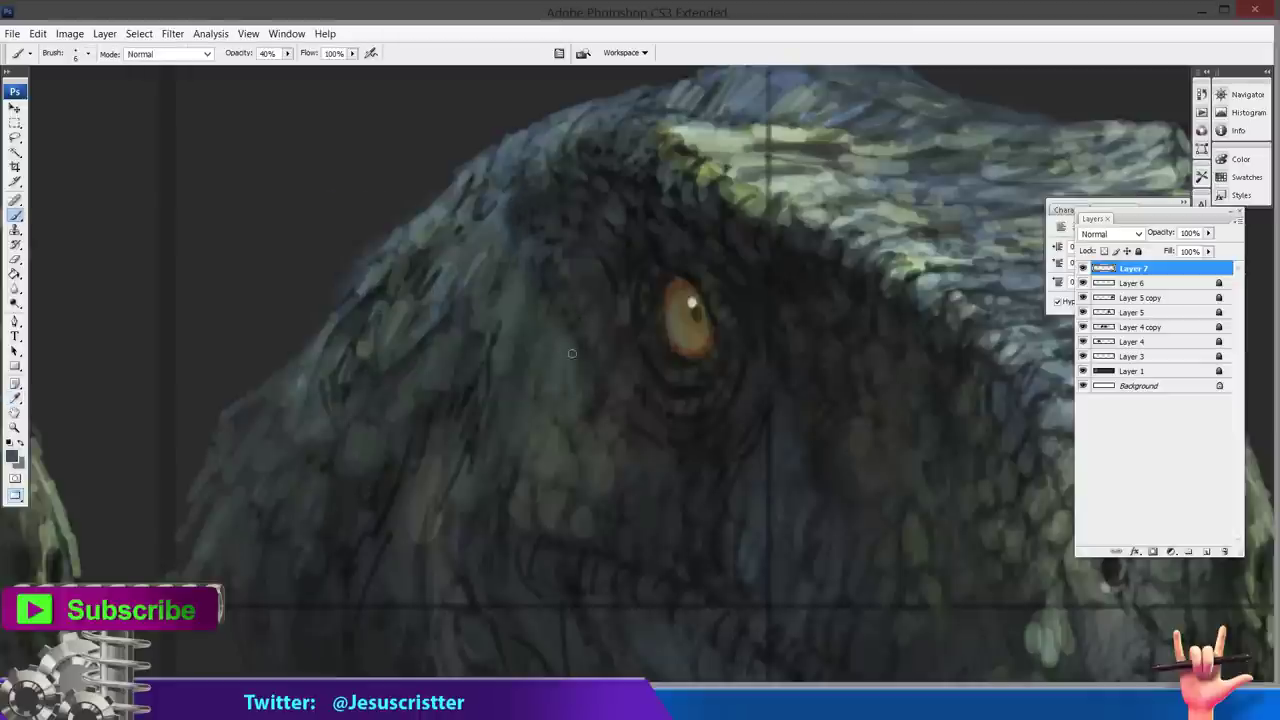
Reduce the brush to 4 pixels and paint sampled skin tones along the rear lower eyelid.
key(z)
alt+click(660, 378)
click(650, 340)
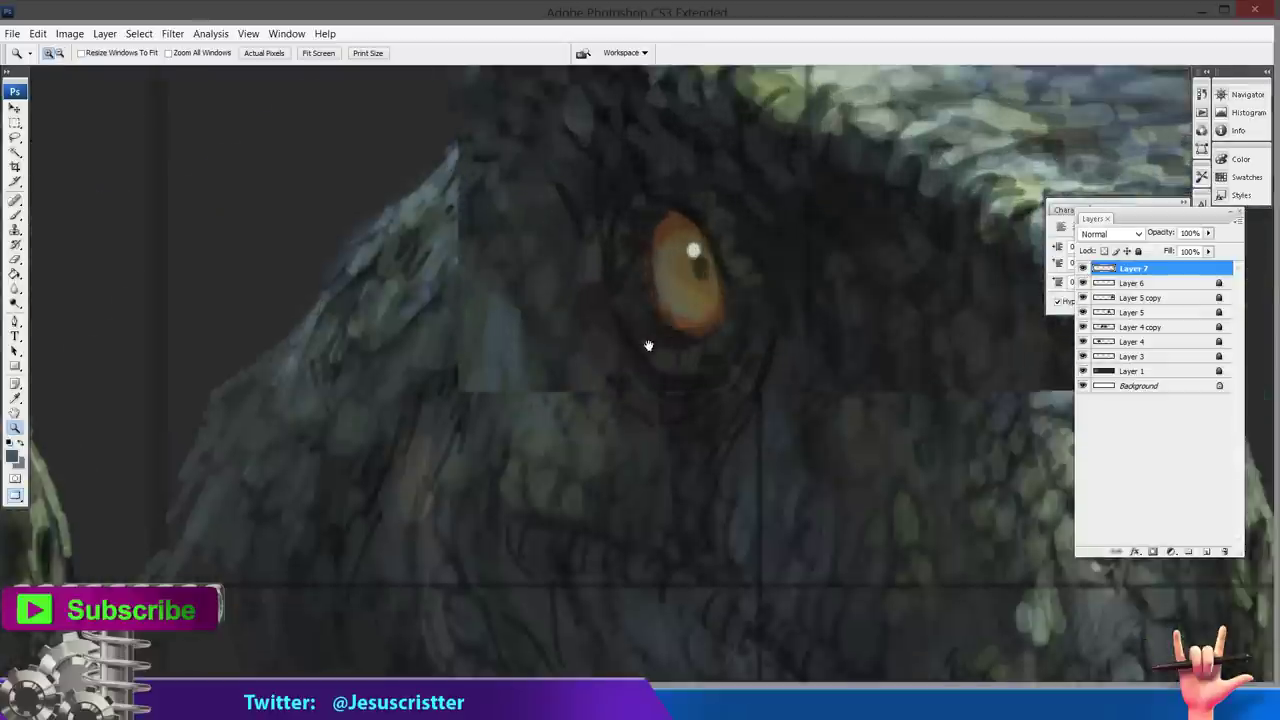
click(657, 343)
key(b)
alt+click(662, 424)
mouse_move(622, 396)
mouse_down()
mouse_move(636, 410)
mouse_move(627, 354)
mouse_up()
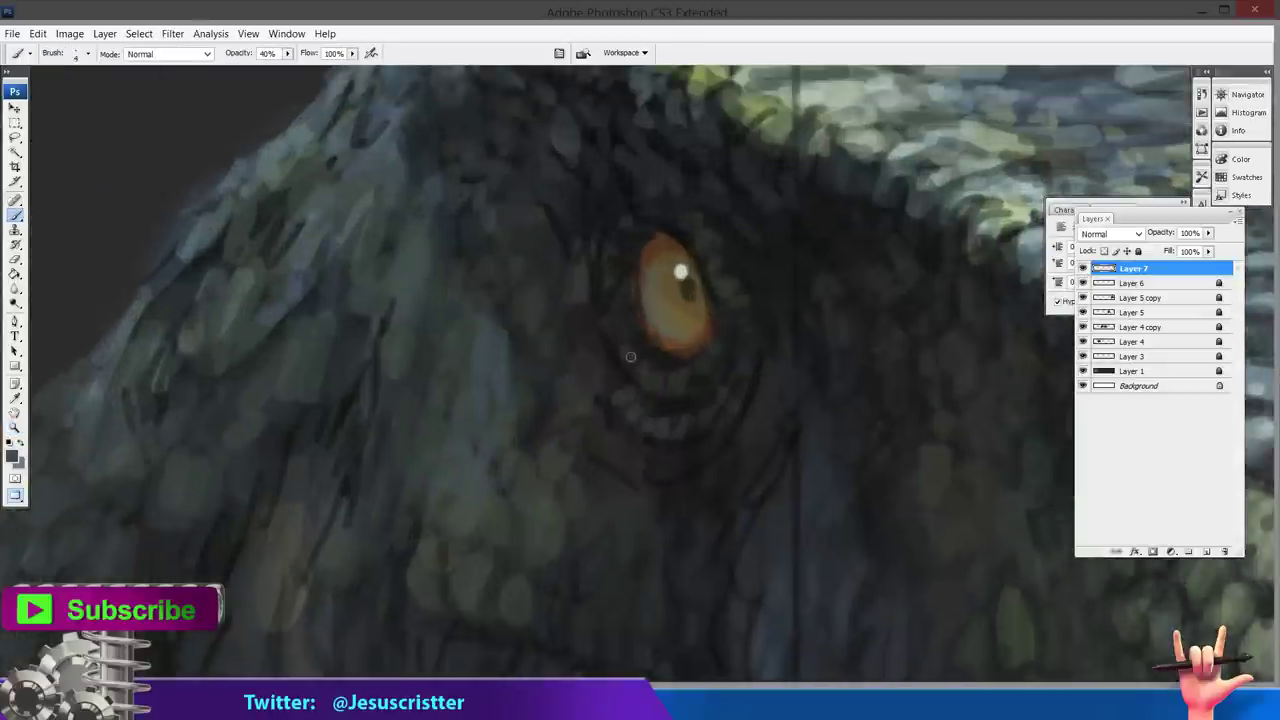
Paint the skin folds in front of and below the eye with short strokes.
drag(760, 342, 756, 362)
drag(776, 370, 773, 396)
alt+click(749, 429)
drag(734, 442, 722, 515)
drag(676, 498, 672, 520)
drag(680, 452, 665, 464)
alt+click(681, 379)
Sample the eye's own colors and repaint the iris and the area around its highlight.
alt+click(643, 307)
mouse_move(643, 322)
mouse_down()
mouse_move(652, 272)
mouse_move(674, 316)
mouse_up()
alt+click(649, 264)
alt+click(686, 312)
alt+click(683, 328)
alt+click(688, 286)
click(688, 290)
alt+click(681, 272)
drag(675, 266, 684, 281)
Choose a light yellow foreground color, add a new layer above Layer 7, and brighten the lower iris.
click(12, 458)
click(511, 391)
click(707, 393)
click(12, 457)
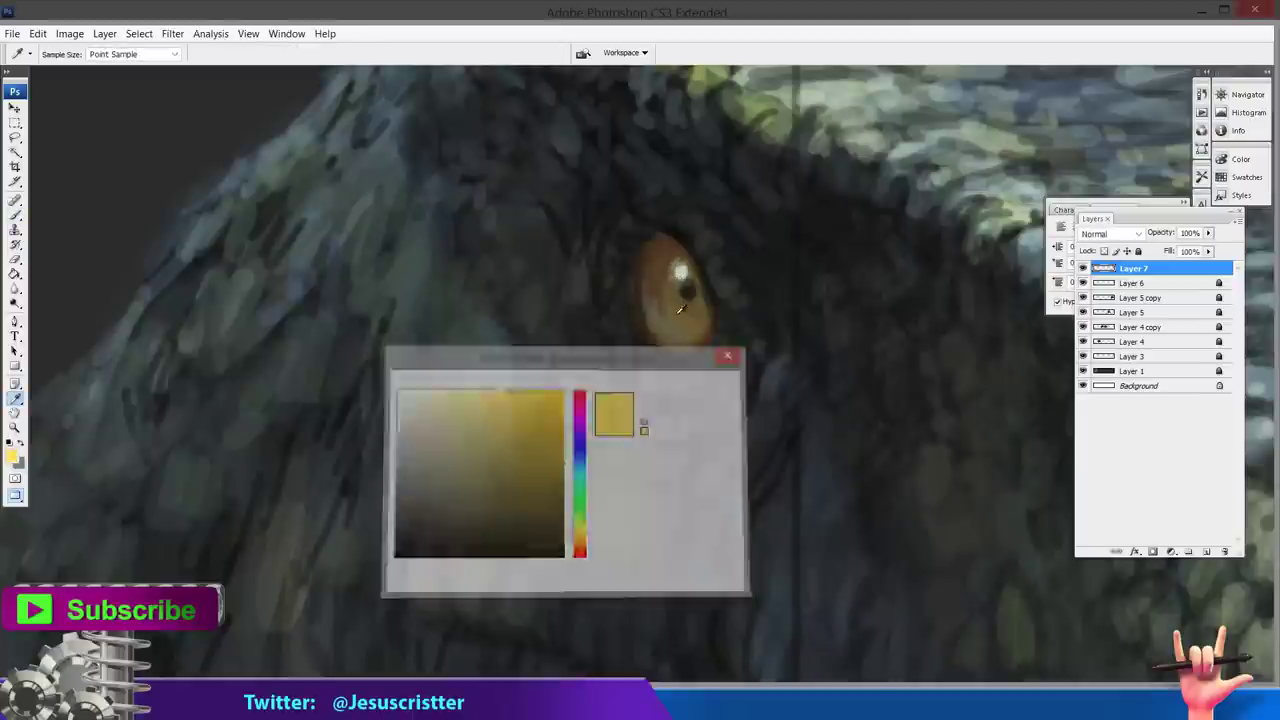
click(707, 393)
click(1206, 552)
drag(684, 338, 694, 321)
Sample the upper iris color, choose a more saturated orange, and paint it along the top of the iris.
alt+click(695, 329)
alt+click(649, 254)
click(12, 457)
click(562, 391)
click(707, 391)
drag(660, 261, 665, 251)
alt+click(662, 260)
Add a new layer above Layer 8 and paint pale highlights along the lower eyelid with a 3-pixel brush at 20% opacity.
scroll(754, 286, down, 3)
scroll(735, 280, up, 1)
click(735, 282)
click(735, 282)
key(i)
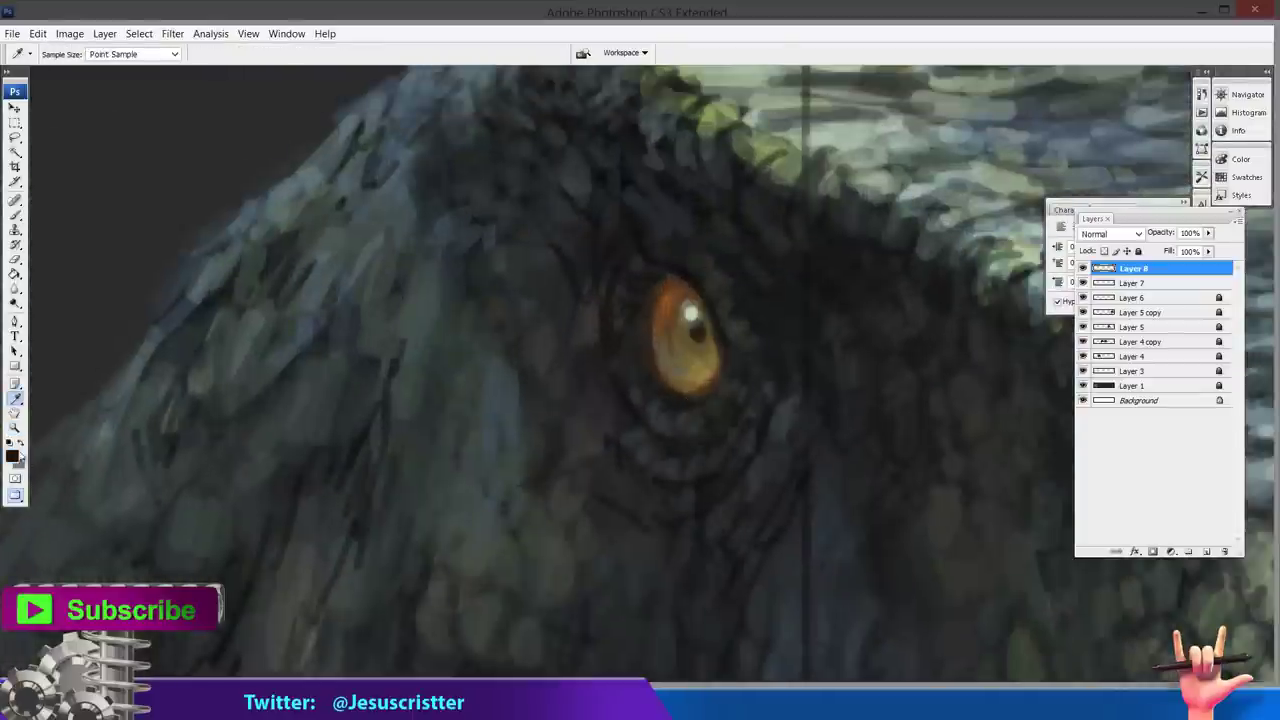
alt+click(866, 168)
click(1206, 552)
ctrl+click(656, 347)
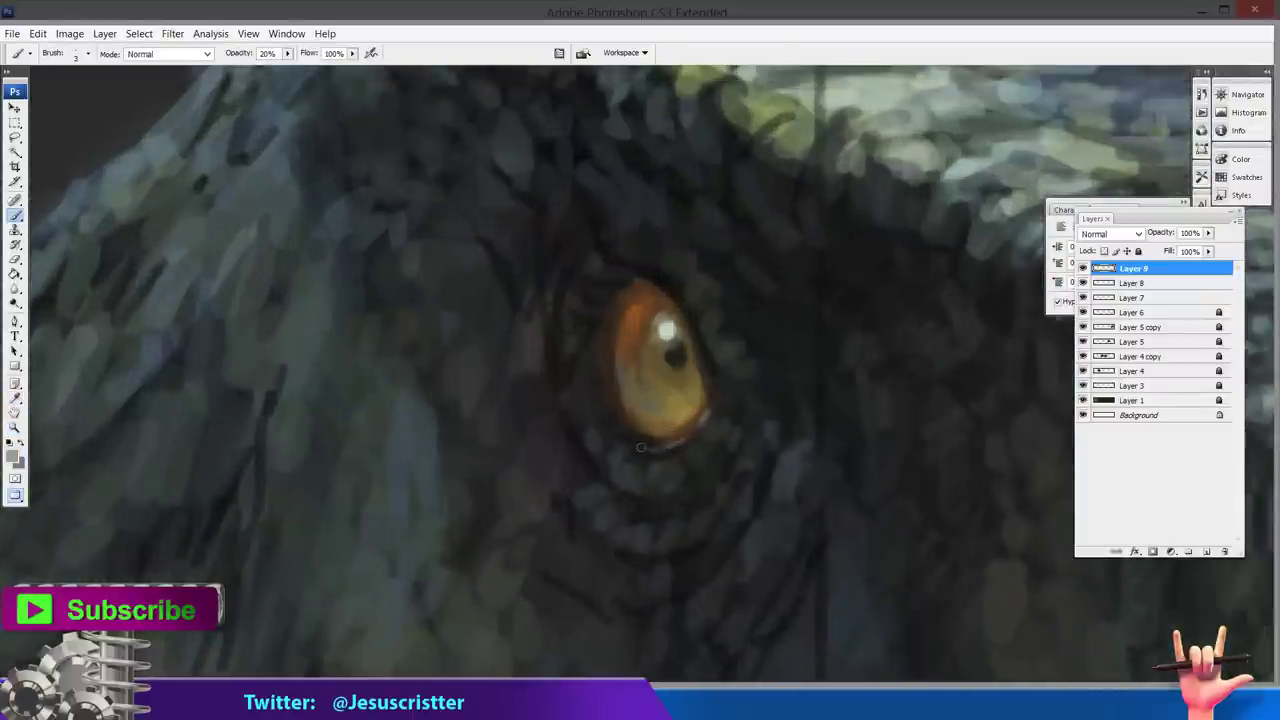
drag(633, 438, 636, 442)
drag(724, 431, 730, 420)
ctrl+alt+click(757, 317)
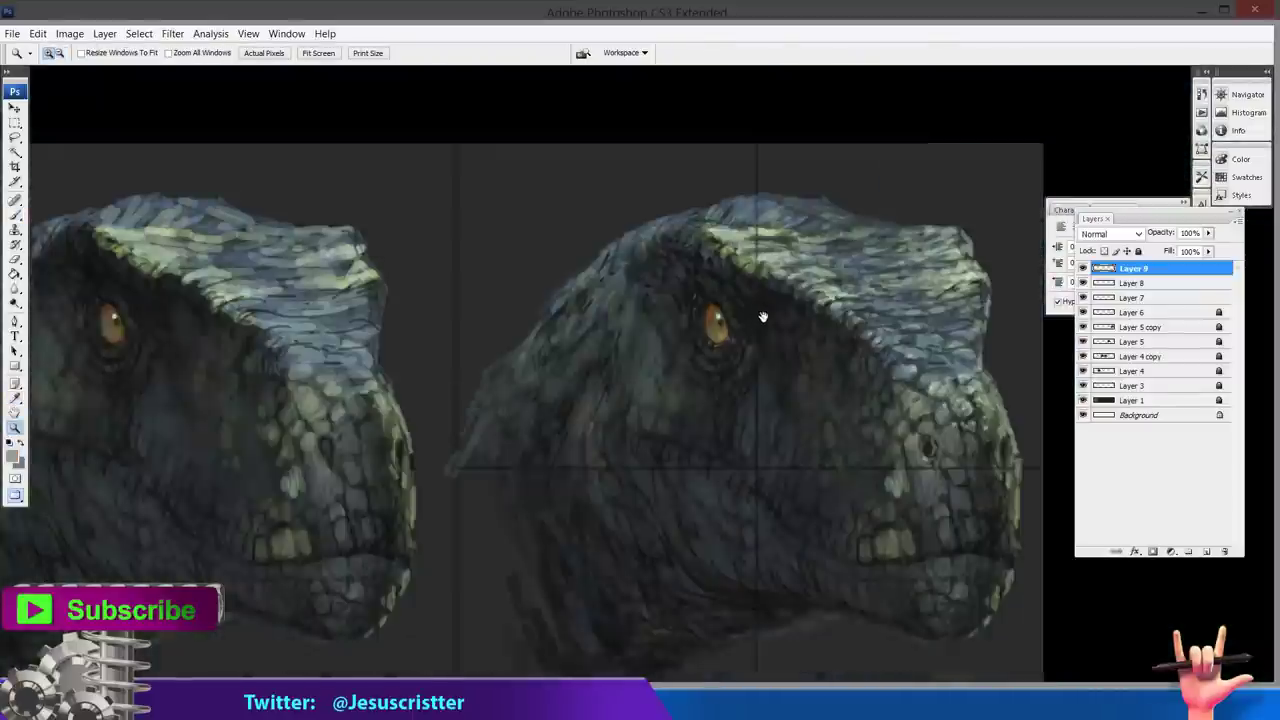
ctrl+click(672, 340)
Paint sampled dark skin tones behind the eye with a 4-pixel brush, raising its opacity to 40%.
alt+click(623, 309)
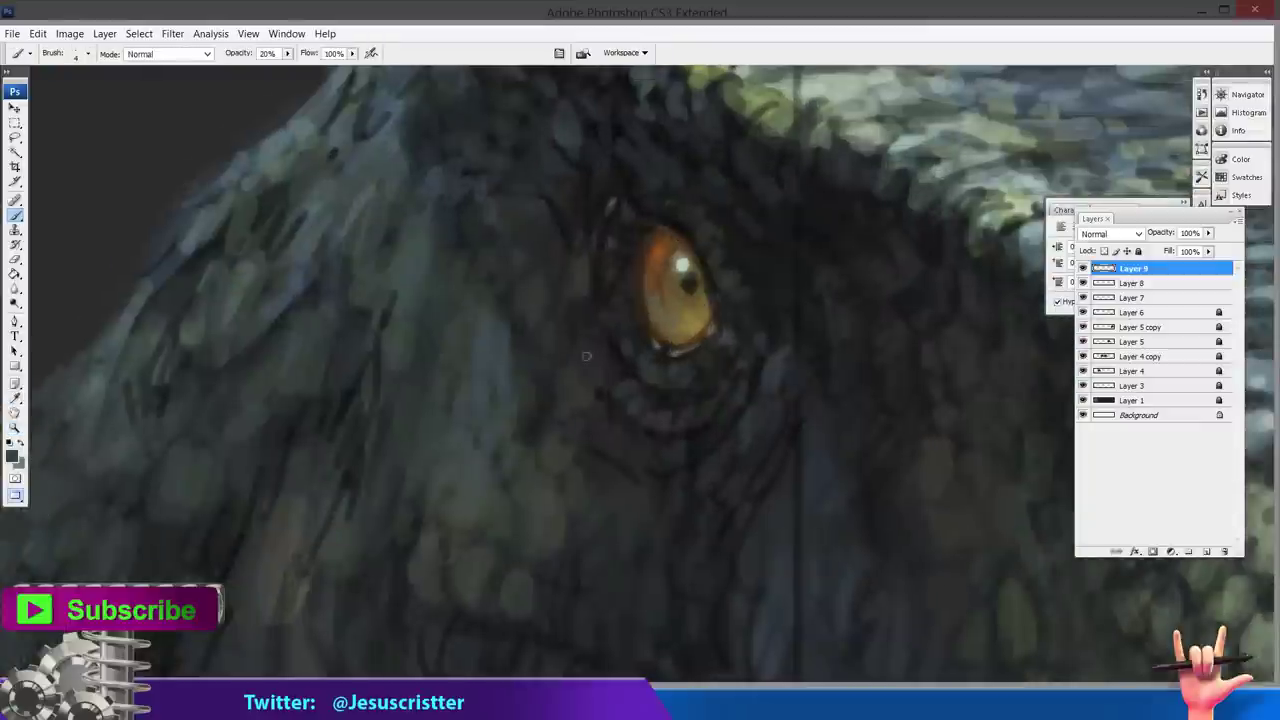
alt+click(563, 236)
drag(485, 306, 492, 355)
drag(477, 284, 470, 355)
drag(468, 273, 460, 330)
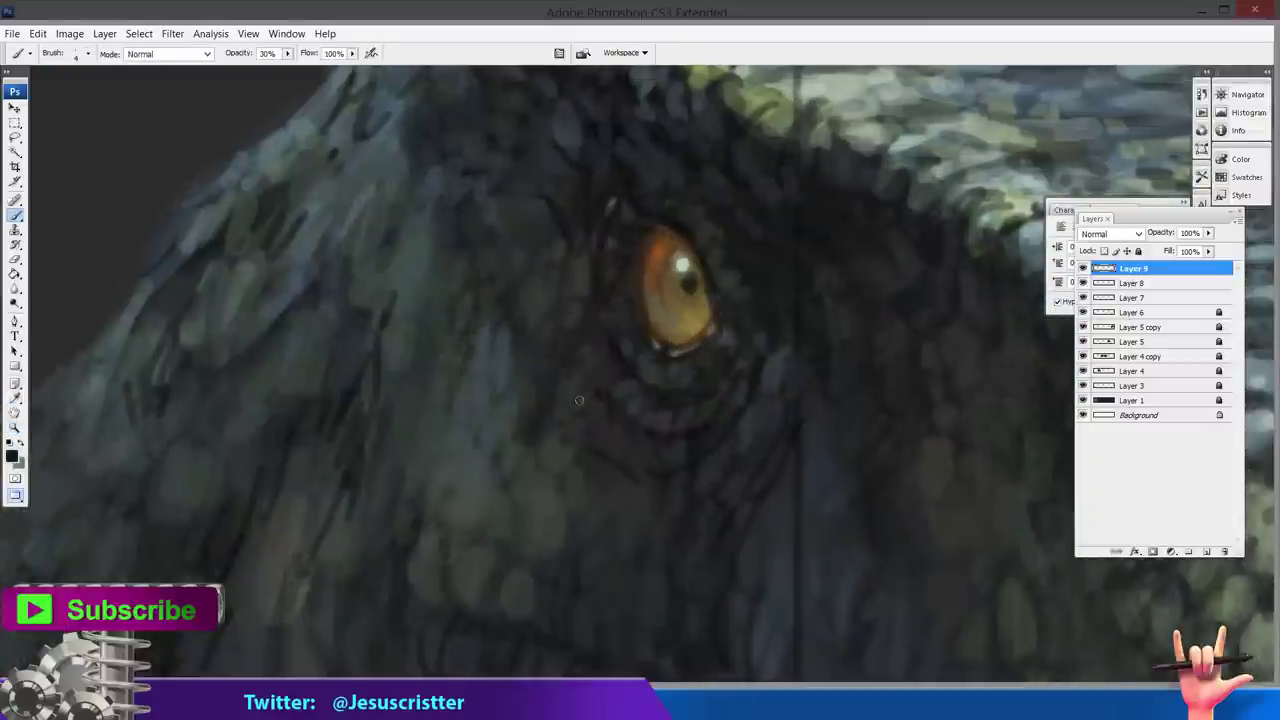
key(4)
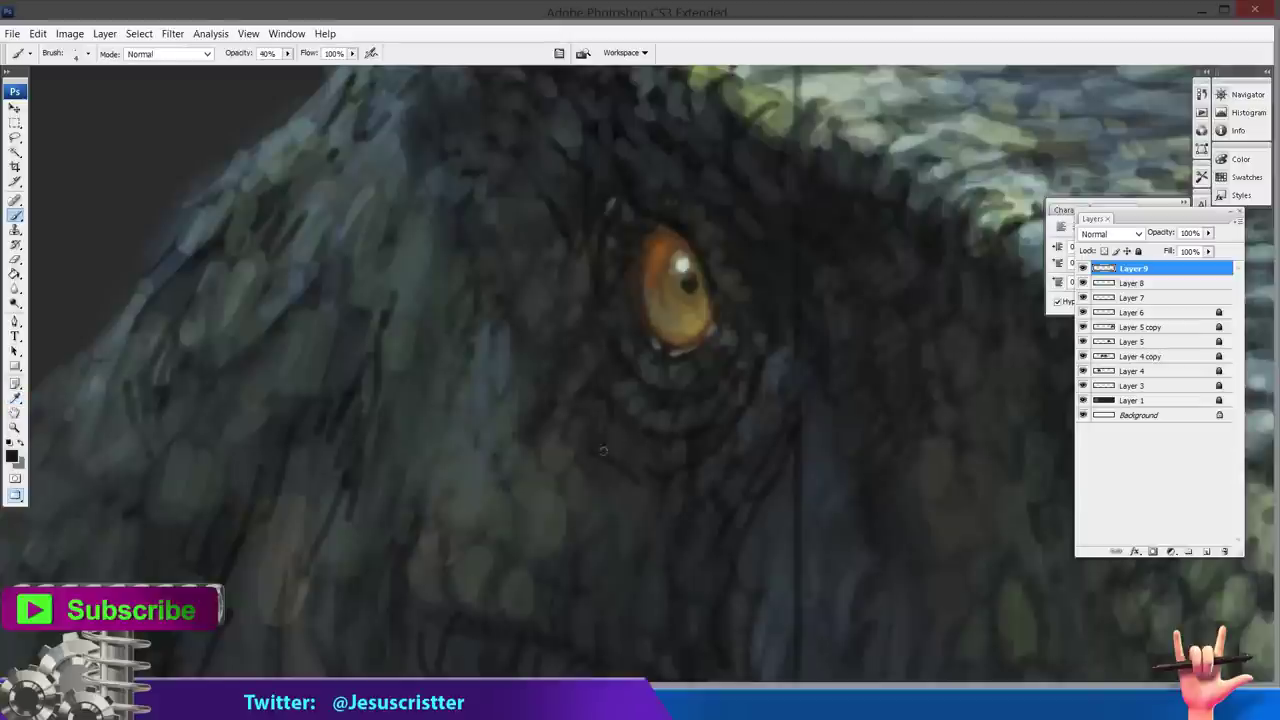
Blend sampled skin tones below and around the eye with a 4-pixel brush at 40% opacity.
mouse_move(591, 496)
mouse_down()
mouse_move(583, 480)
mouse_move(640, 476)
mouse_up()
mouse_move(519, 430)
mouse_down()
mouse_move(531, 460)
mouse_move(502, 440)
mouse_up()
alt+click(533, 342)
drag(615, 201, 599, 281)
drag(667, 237, 699, 295)
Sample gray-green snout tones and paint scales below the nostril on Layer 8 with an 8-pixel brush at 30% opacity.
alt+click(694, 313)
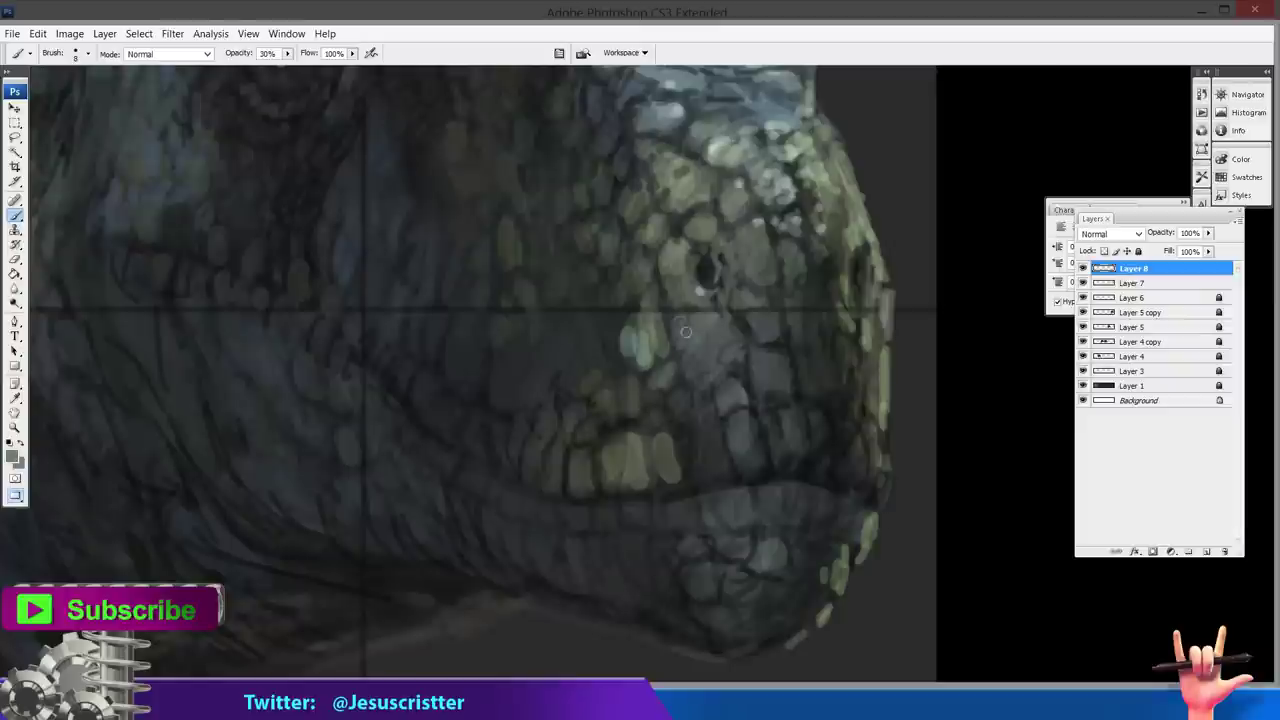
alt+click(604, 348)
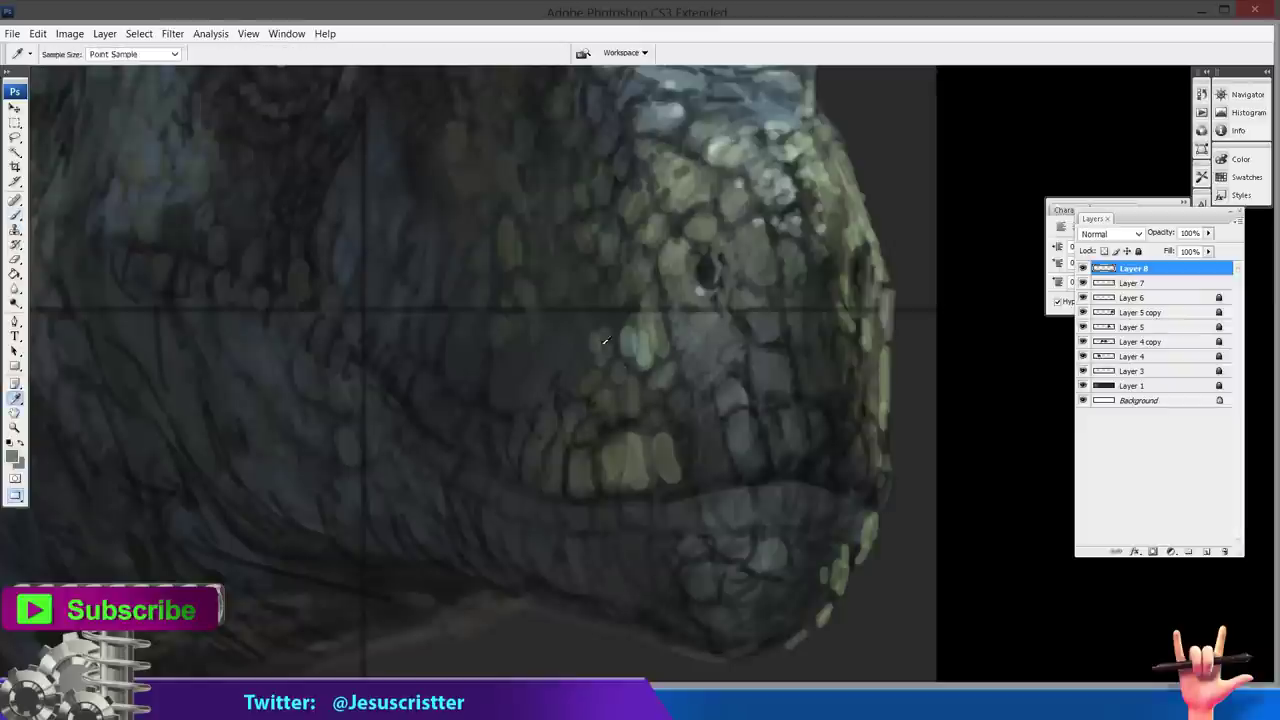
drag(590, 313, 590, 328)
alt+click(717, 337)
mouse_move(721, 354)
mouse_down()
mouse_move(699, 380)
mouse_move(704, 415)
mouse_up()
drag(711, 436, 714, 470)
alt+click(704, 439)
Extend the row of scales along the upper lip using tones sampled from the snout.
drag(777, 415, 778, 441)
alt+click(717, 395)
drag(671, 371, 677, 380)
mouse_move(677, 399)
mouse_down()
mouse_move(684, 478)
mouse_move(711, 476)
mouse_move(624, 485)
mouse_up()
alt+click(664, 445)
alt+click(628, 437)
drag(636, 434, 628, 448)
alt+click(647, 460)
Paint individual scales along the lower lip and chin with sampled tones at 30% opacity.
drag(647, 504, 645, 533)
drag(627, 512, 628, 534)
mouse_move(711, 496)
mouse_down()
mouse_move(713, 516)
mouse_move(660, 556)
mouse_up()
drag(637, 547, 638, 567)
drag(684, 542, 700, 556)
drag(837, 379, 817, 377)
alt+click(742, 550)
drag(597, 578, 602, 594)
drag(551, 533, 552, 558)
drag(579, 512, 580, 530)
drag(555, 508, 556, 526)
mouse_move(549, 459)
mouse_down()
mouse_move(548, 489)
mouse_move(519, 471)
mouse_up()
Sample lighter snout tones and brighten the pale scales along the upper lip.
alt+click(749, 423)
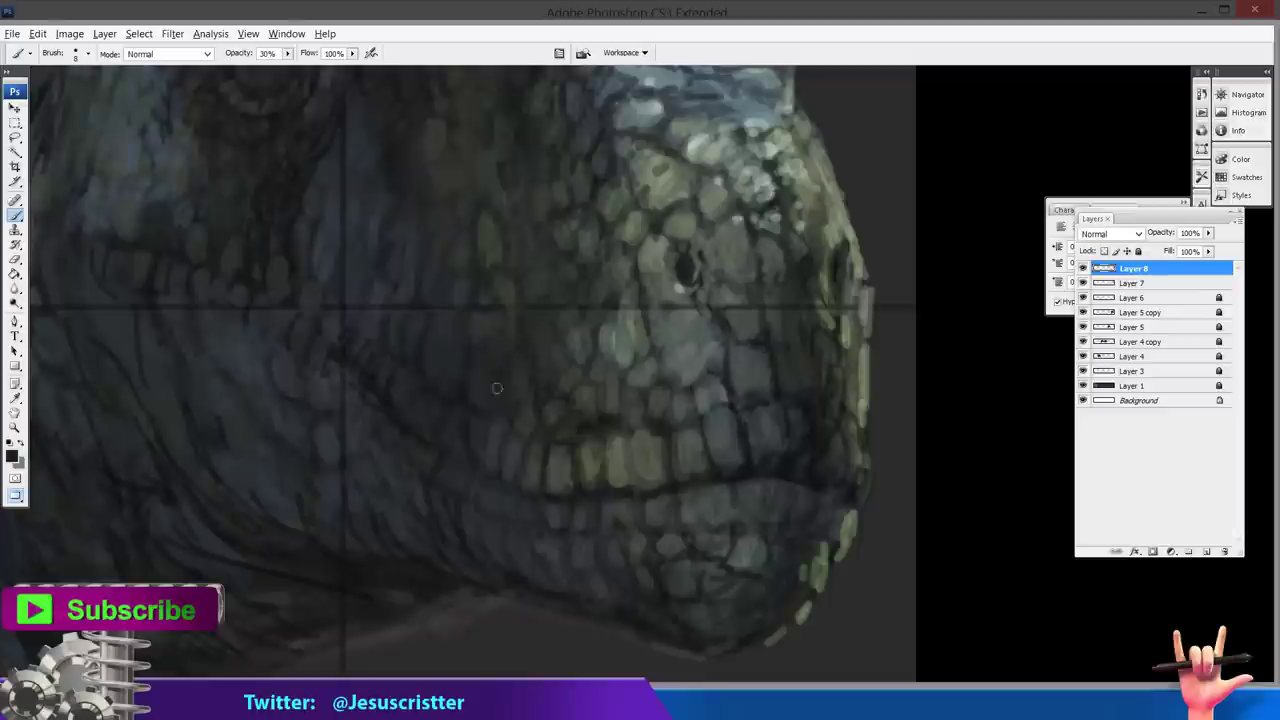
alt+click(626, 332)
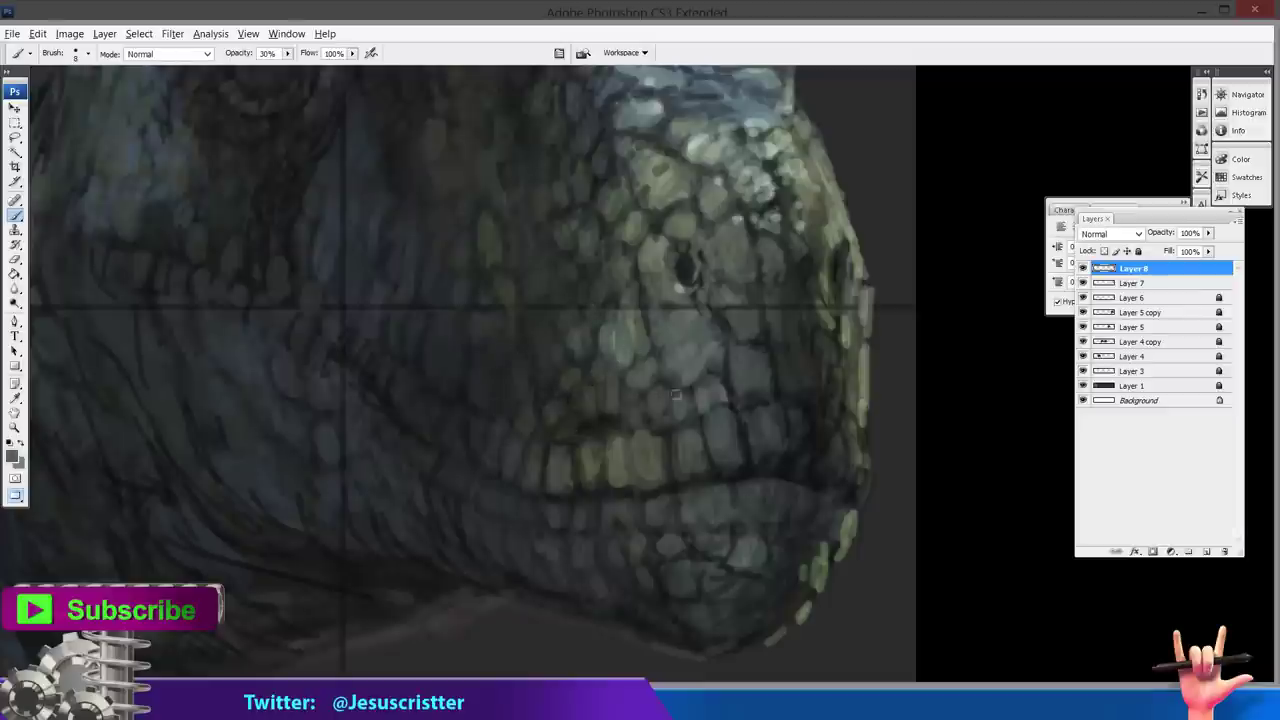
key(z)
alt+click(780, 368)
alt+click(702, 394)
click(699, 399)
click(662, 372)
key(o)
mouse_move(660, 371)
mouse_down()
mouse_move(660, 537)
mouse_move(648, 471)
mouse_up()
key(b)
drag(584, 496, 609, 518)
drag(516, 344, 506, 394)
Sample the light snout-edge color and paint a continuous rim light down the snout front and around the chin.
key(z)
key(ctrl+0)
click(590, 324)
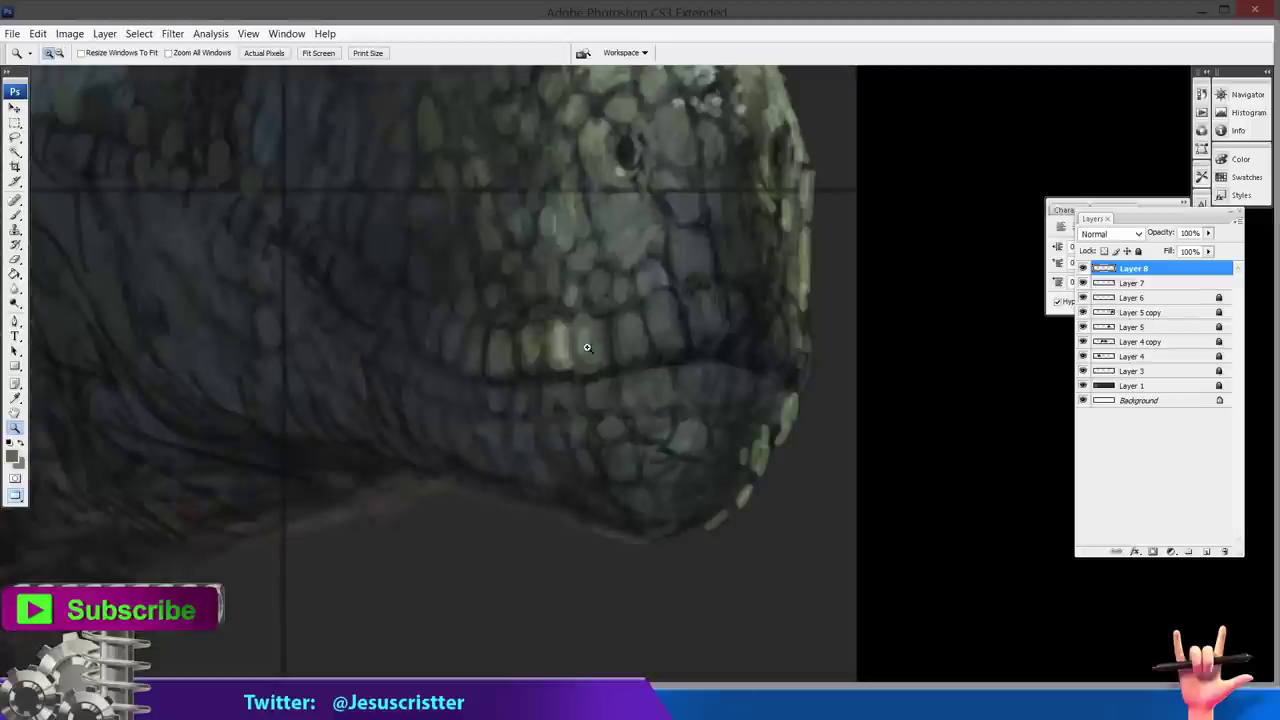
key(b)
drag(684, 388, 703, 389)
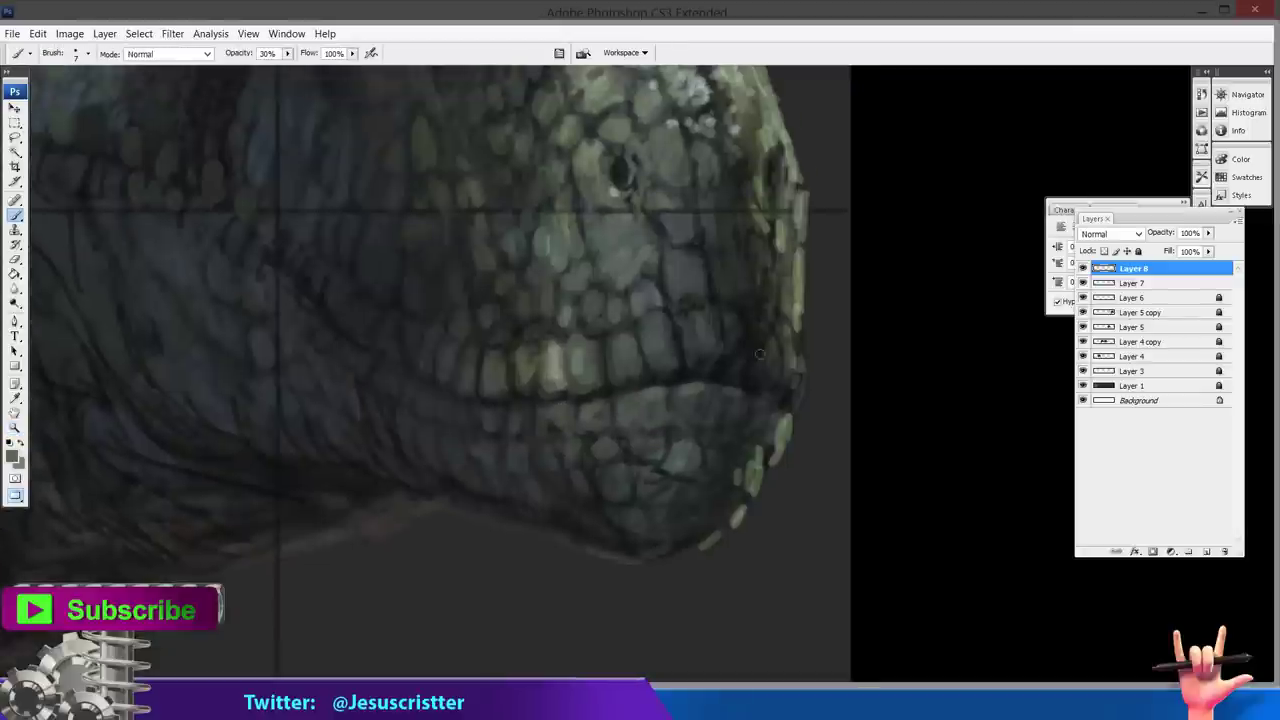
alt+click(777, 325)
alt+click(796, 236)
mouse_move(785, 253)
mouse_down()
mouse_move(800, 415)
mouse_move(740, 525)
mouse_move(668, 557)
mouse_up()
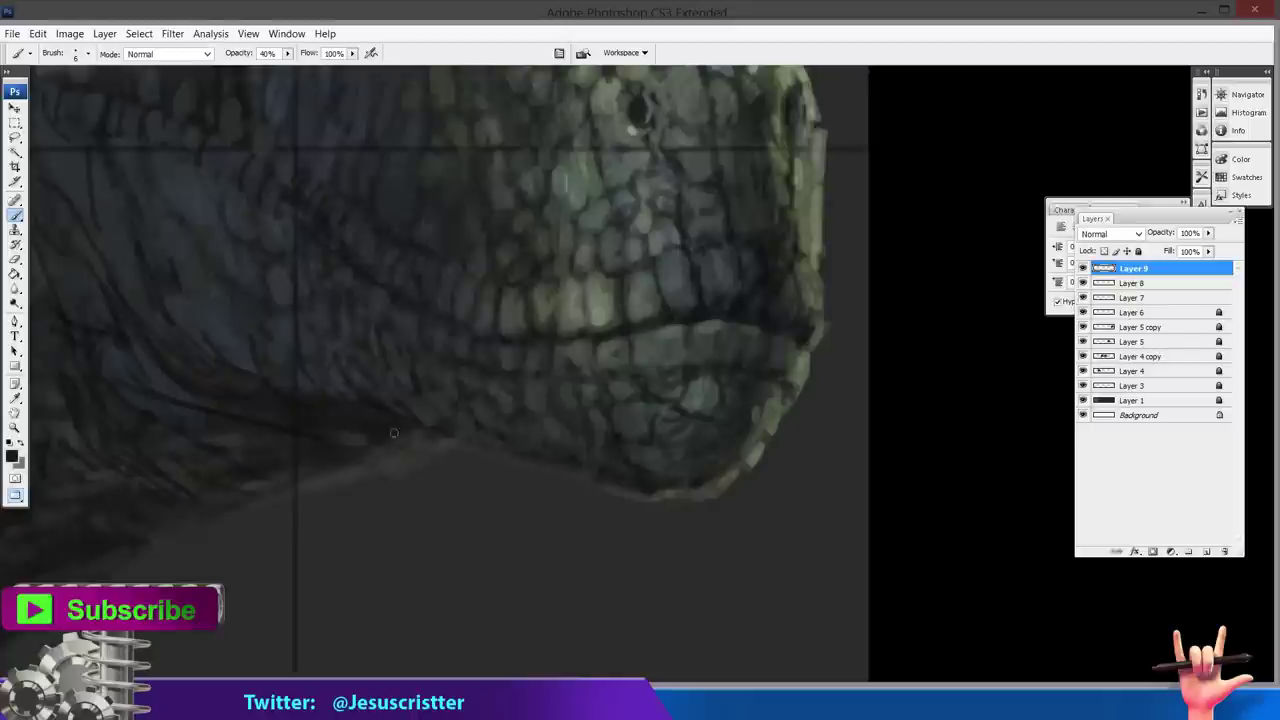
Paint sampled dark skin tones into the throat and under the jaw on Layer 9 with a 6-pixel brush at 40% opacity.
drag(322, 481, 301, 487)
alt+click(361, 462)
mouse_move(396, 424)
mouse_down()
mouse_move(366, 440)
mouse_move(314, 427)
mouse_up()
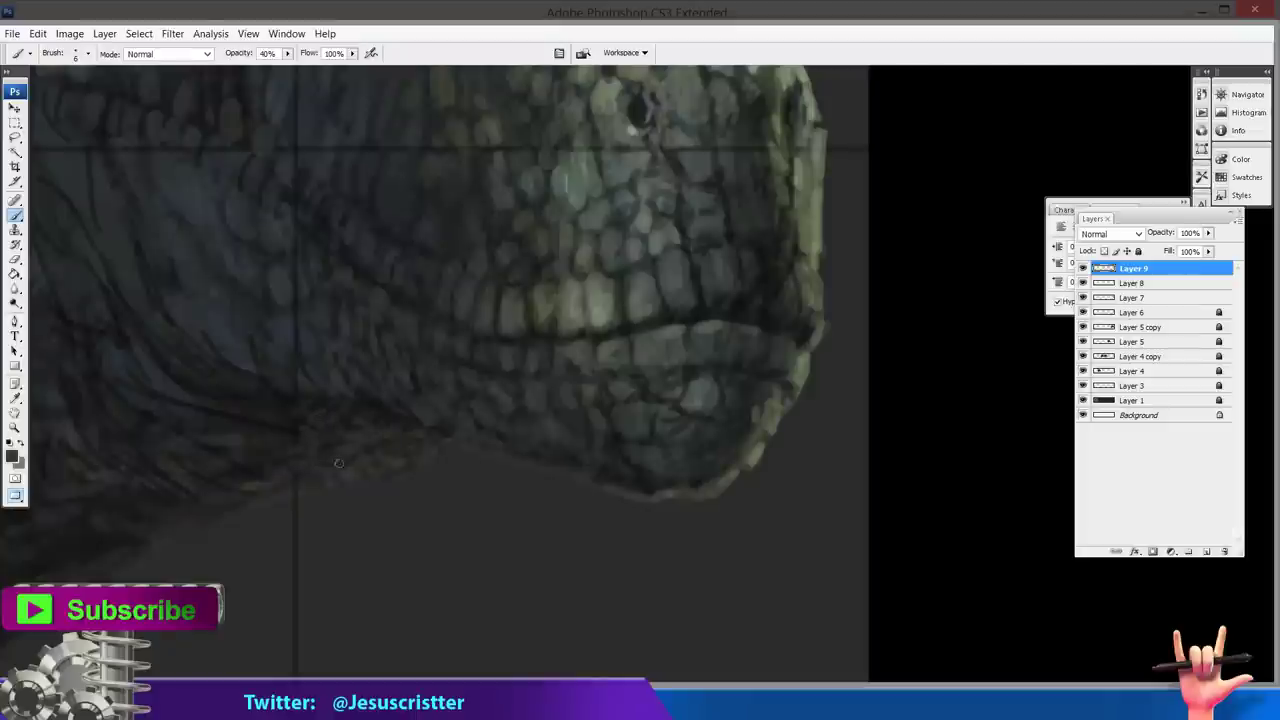
key(z)
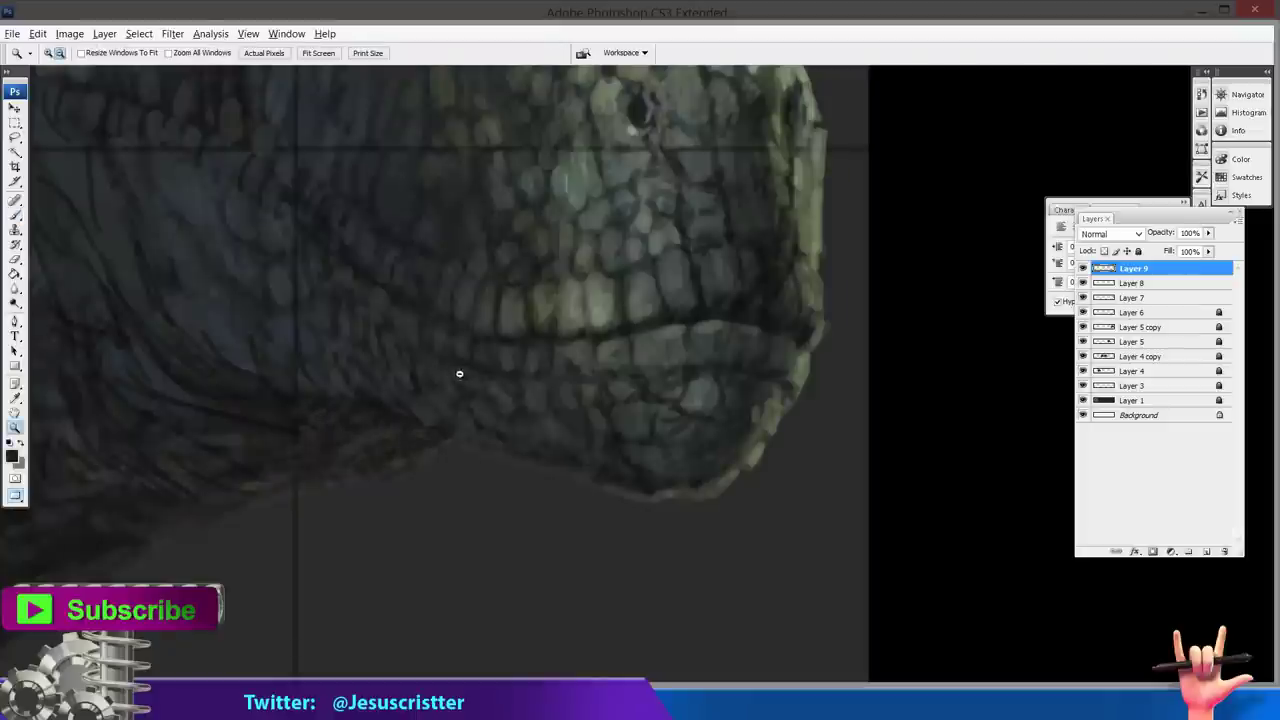
alt+click(440, 371)
click(488, 385)
key(b)
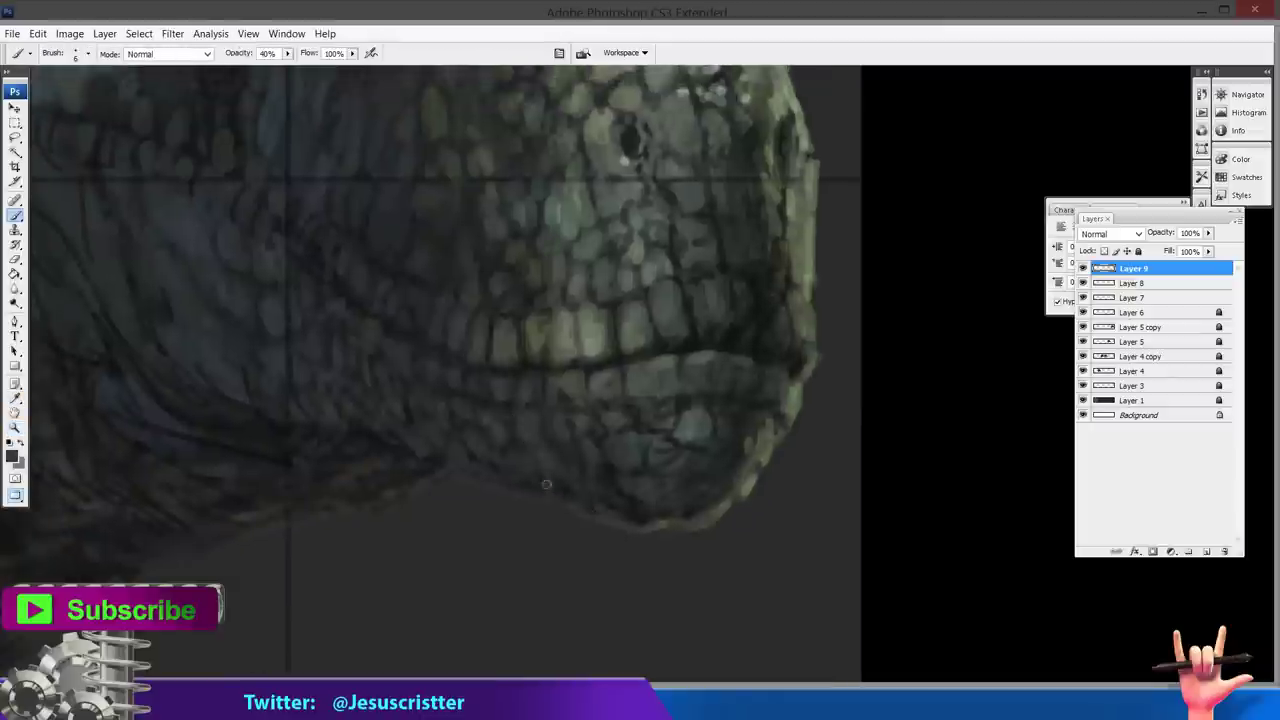
mouse_move(324, 430)
mouse_down()
mouse_move(434, 480)
mouse_move(411, 481)
mouse_up()
drag(444, 476, 388, 494)
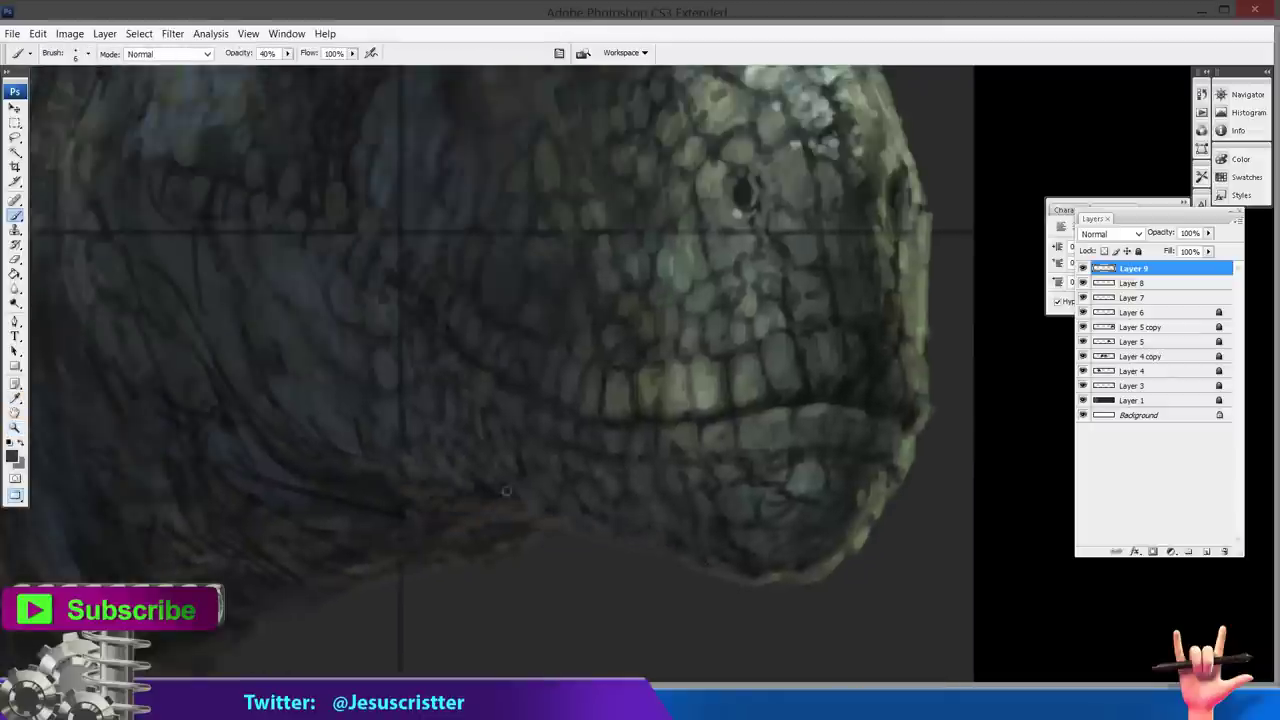
Choose a yellow-green foreground color and add a new layer above Layer 9.
key(z)
alt+click(612, 408)
click(597, 391)
key(i)
click(13, 458)
click(437, 431)
click(702, 381)
key(ctrl+alt+shift+n)
Paint yellow-green and sampled green scales above the upper lip with a 6-pixel brush at 40% opacity.
key(z)
click(618, 392)
key(b)
drag(603, 438, 609, 442)
alt+click(583, 400)
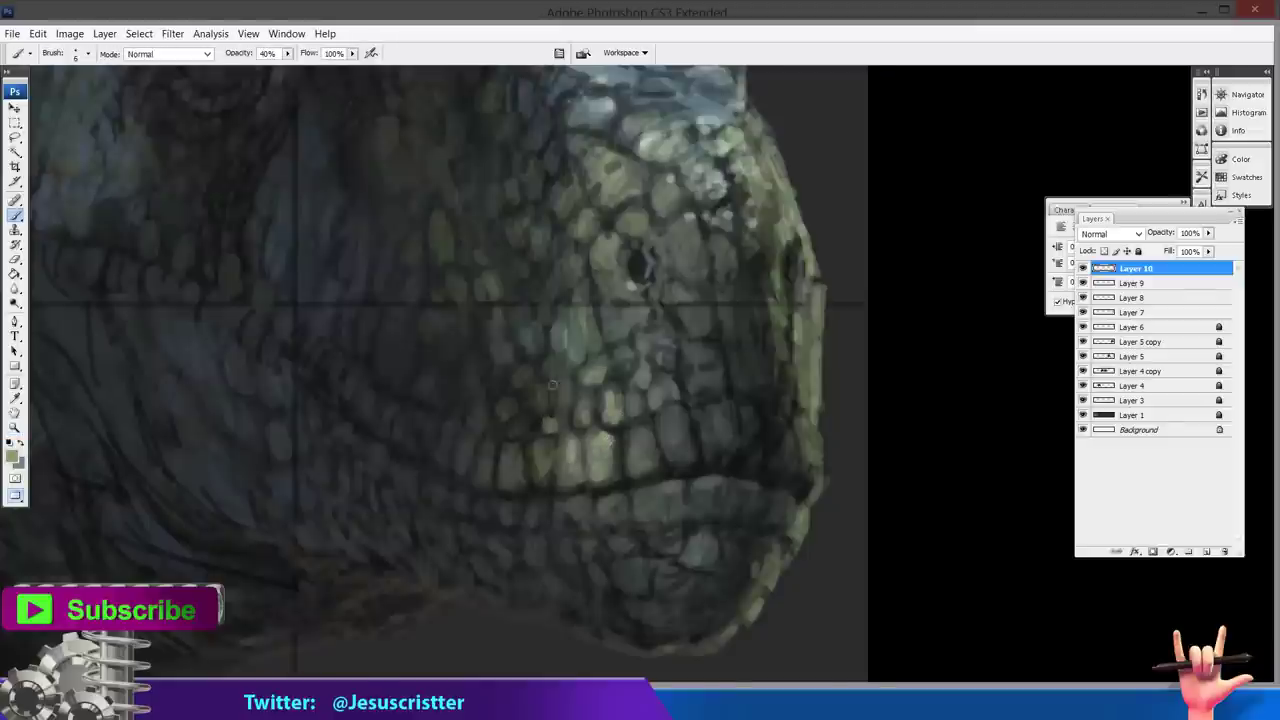
drag(549, 363, 529, 423)
alt+click(553, 321)
drag(568, 354, 554, 337)
Choose a lighter gray-green foreground color and add a new layer above Layer 10.
key(z)
alt+click(560, 333)
alt+click(562, 333)
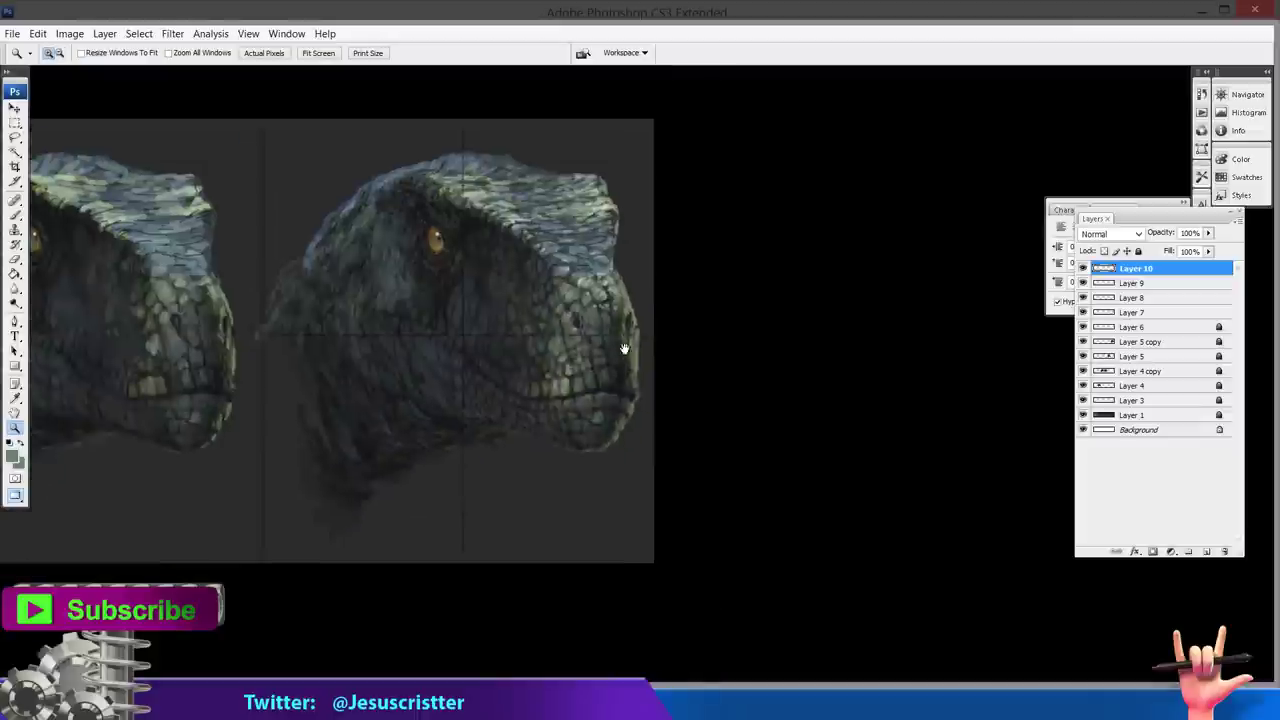
click(606, 357)
key(b)
click(13, 458)
click(440, 410)
click(702, 381)
key(ctrl+alt+shift+n)
Paint light gray-green highlights on the scales between the nostril and the upper lip.
click(628, 396)
mouse_move(497, 367)
mouse_down()
mouse_move(499, 407)
mouse_move(527, 380)
mouse_up()
alt+click(526, 374)
drag(523, 326, 524, 345)
drag(452, 305, 454, 321)
Paint sampled tones as scales across the neck and rear jaw on Layer 8, enlarging the brush to 10 pixels and raising its opacity to 40%.
key(ctrl+space)
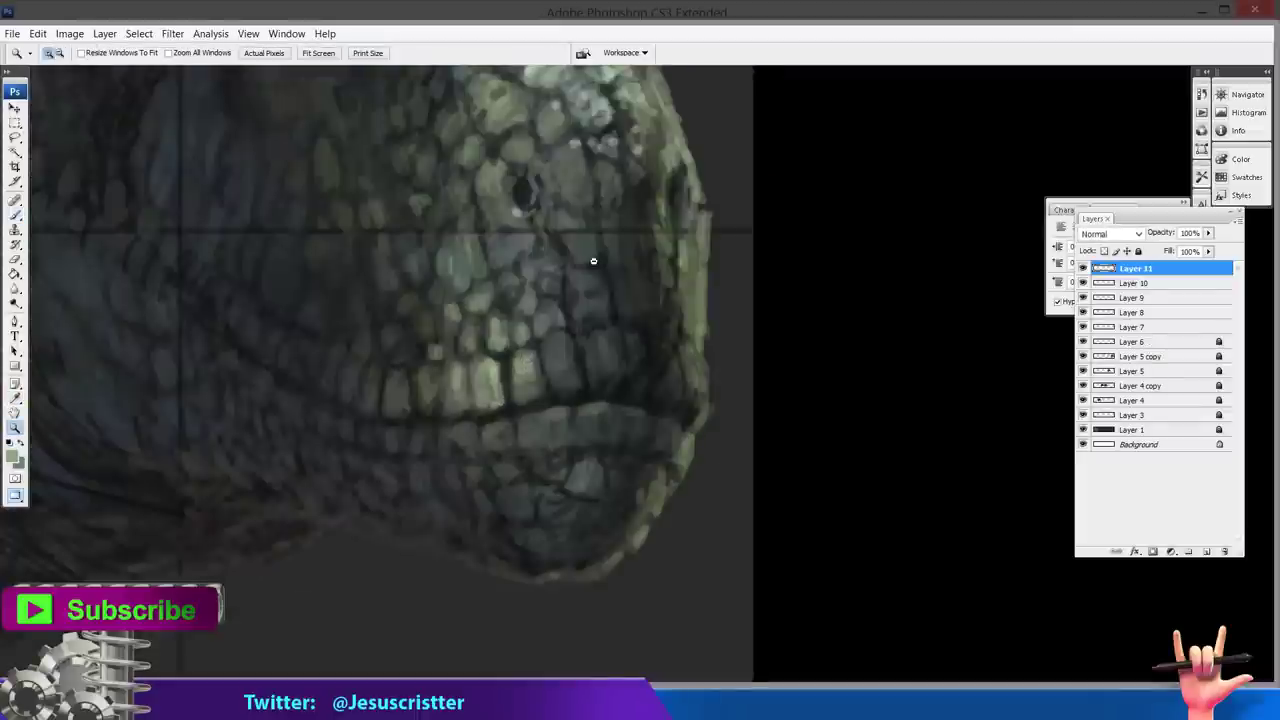
alt+click(560, 262)
alt+click(560, 262)
drag(649, 320, 649, 330)
click(587, 340)
key(b)
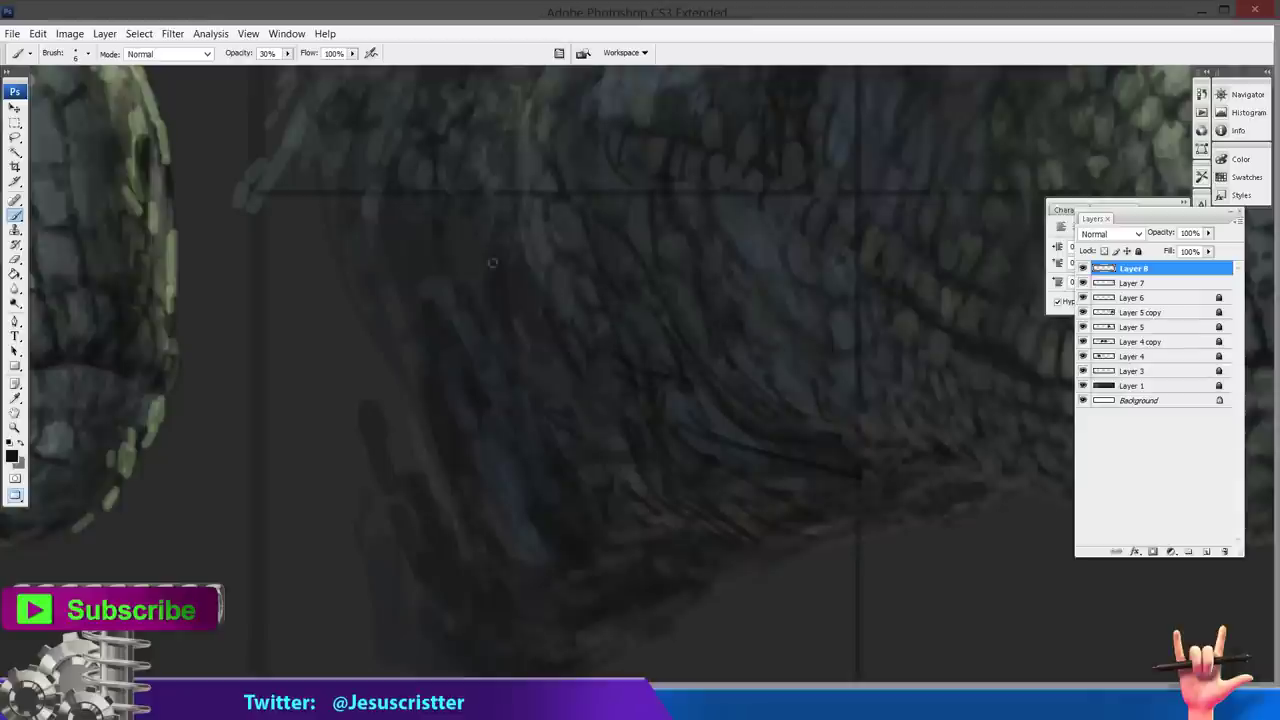
alt+click(504, 227)
key(bracketright)
key(bracketright)
key(bracketright)
drag(632, 238, 634, 262)
mouse_move(649, 280)
mouse_down()
mouse_move(651, 302)
mouse_move(619, 338)
mouse_move(677, 355)
mouse_up()
drag(636, 407, 643, 433)
drag(647, 386, 651, 408)
drag(712, 311, 720, 337)
drag(670, 432, 684, 454)
drag(623, 408, 627, 428)
drag(640, 458, 649, 472)
drag(624, 384, 632, 400)
drag(631, 350, 639, 371)
mouse_move(716, 388)
mouse_down()
mouse_move(732, 404)
mouse_move(705, 388)
mouse_up()
drag(701, 460, 716, 474)
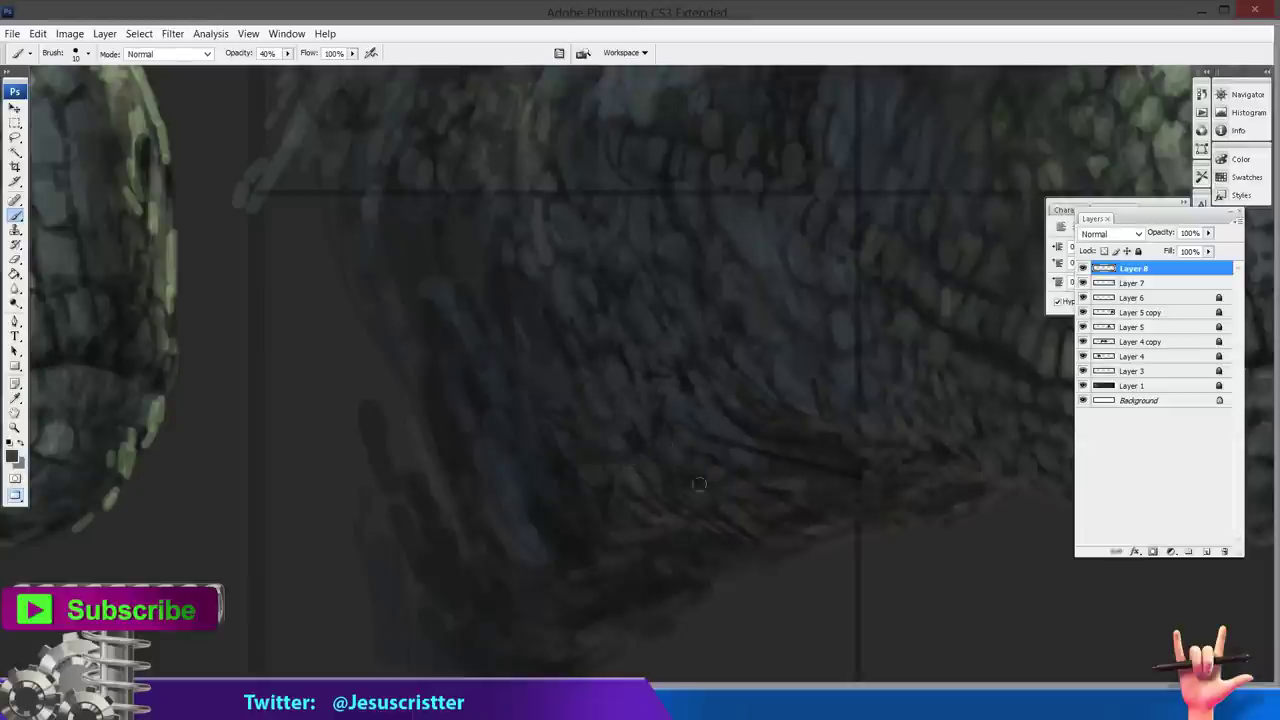
Sample a dark tone near the throat and paint it along the throat folds under the jaw.
alt+click(700, 486)
mouse_move(631, 592)
mouse_down()
mouse_move(651, 438)
mouse_move(640, 515)
mouse_move(687, 489)
mouse_move(832, 453)
mouse_up()
drag(721, 443, 846, 460)
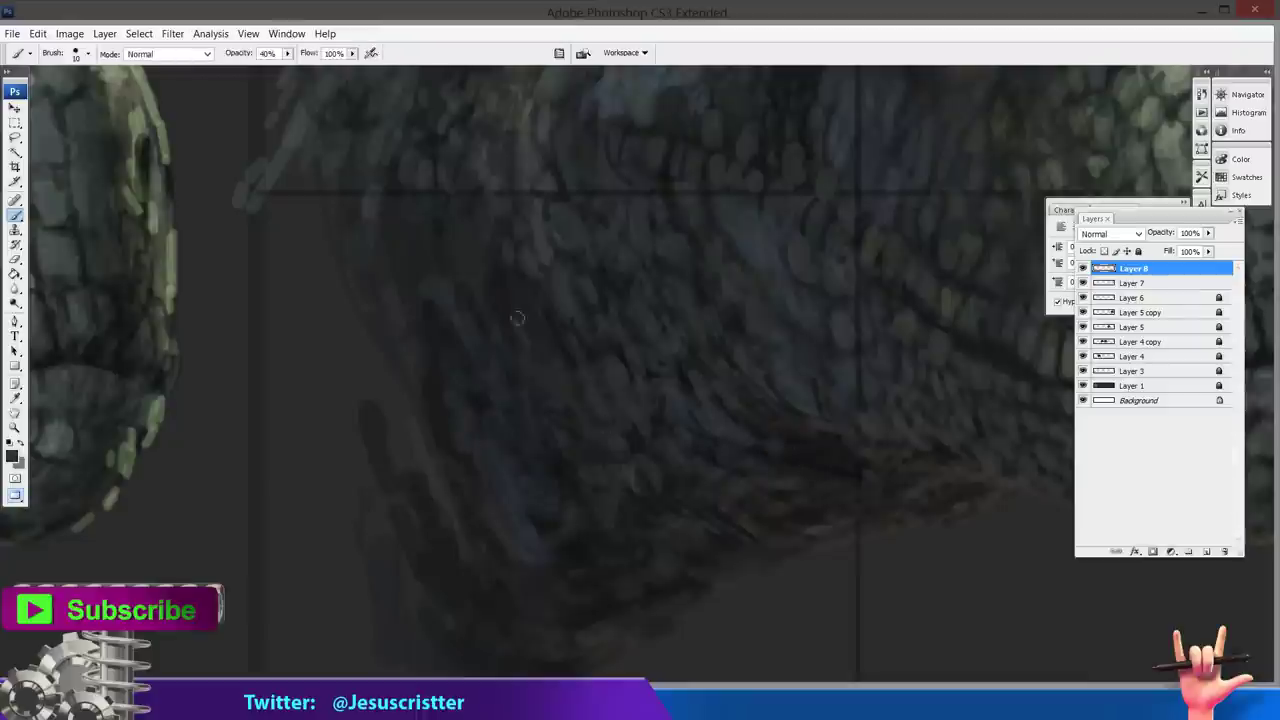
Sample the bluish neck tone and break up the long strokes at the back of the neck.
key(alt)
key(alt)
alt+click(537, 517)
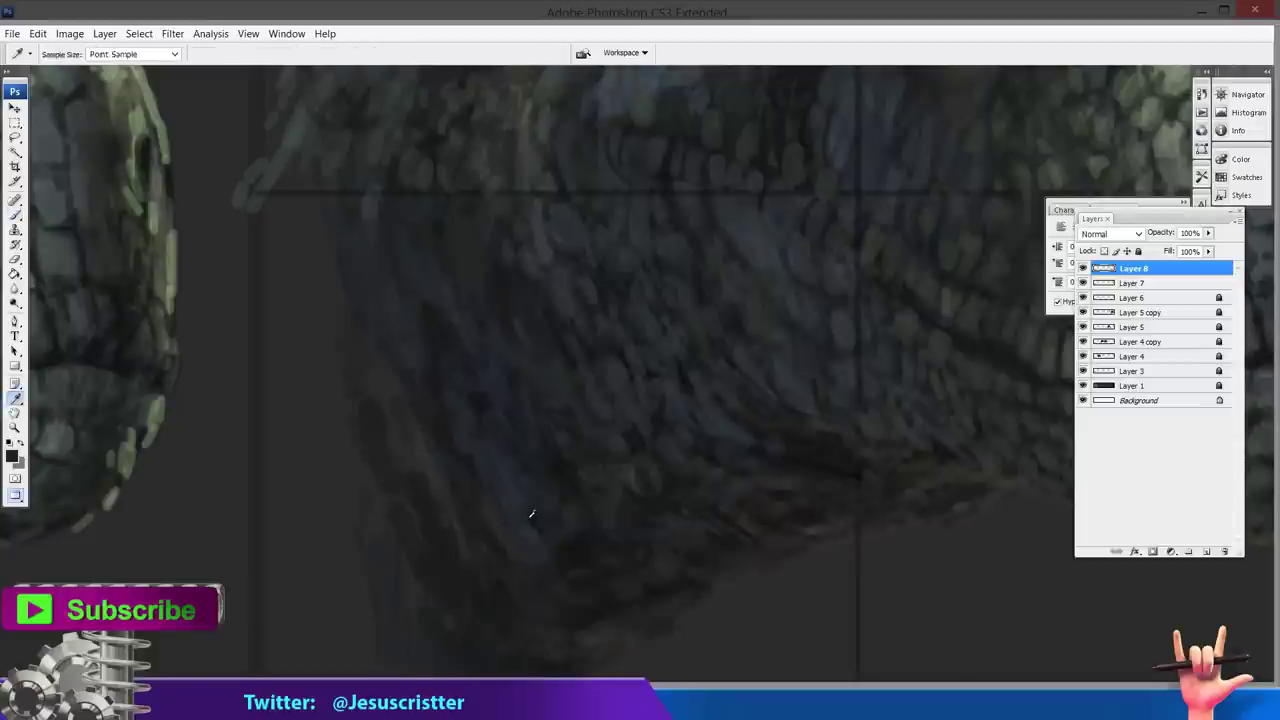
drag(508, 538, 486, 506)
drag(525, 447, 509, 433)
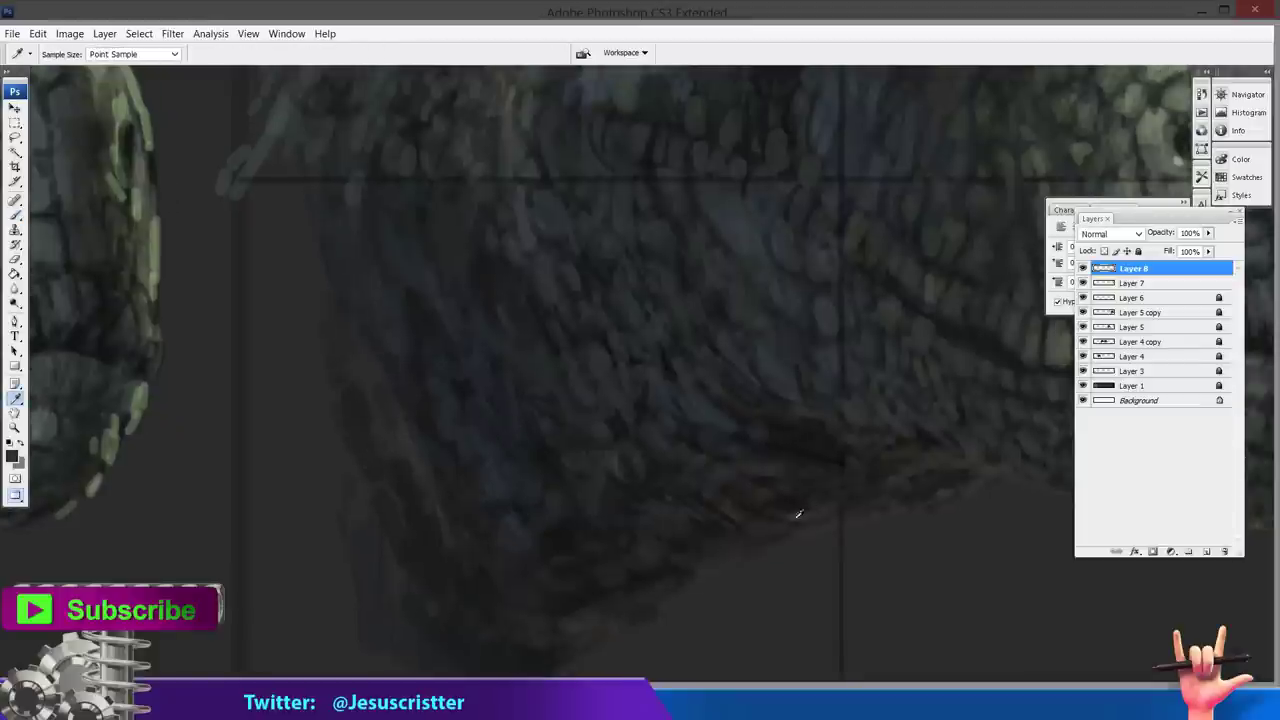
Paint sampled dark tones over the neck base and its rear contour at 40% opacity.
drag(569, 617, 597, 575)
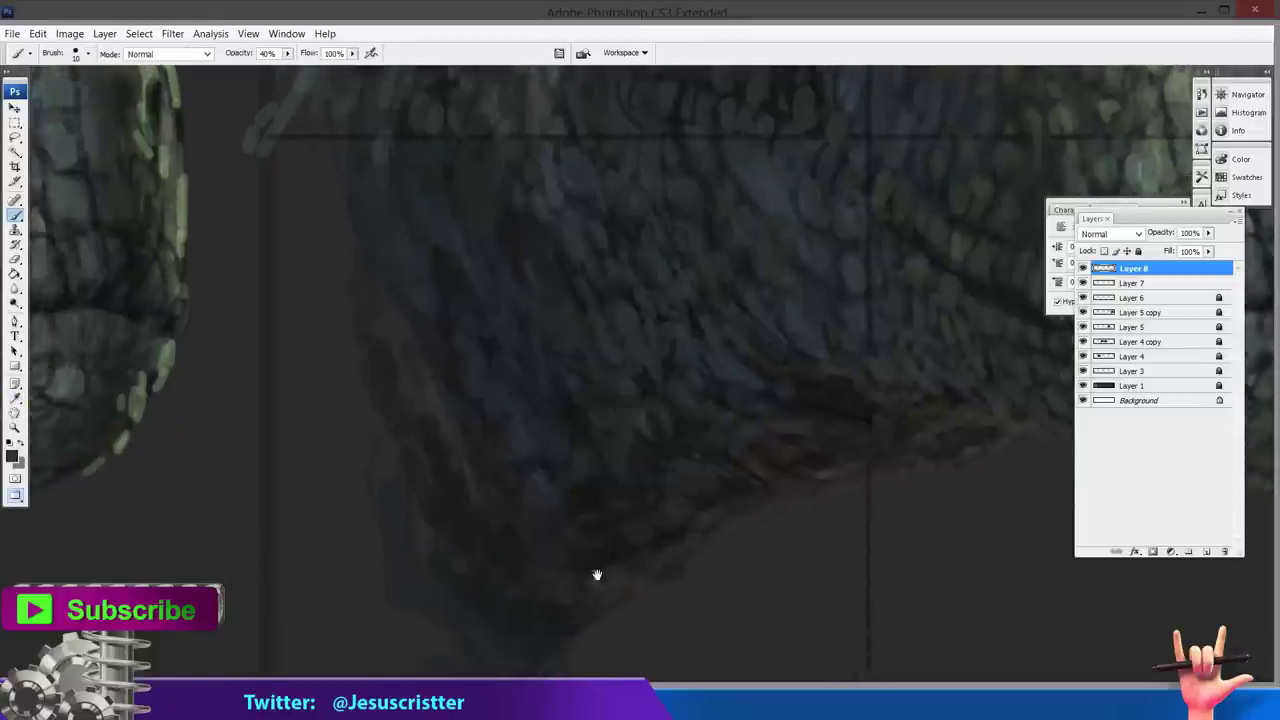
alt+click(646, 570)
mouse_move(646, 570)
mouse_down()
mouse_move(617, 587)
mouse_move(555, 629)
mouse_up()
mouse_move(396, 438)
mouse_down()
mouse_move(425, 468)
mouse_move(452, 549)
mouse_up()
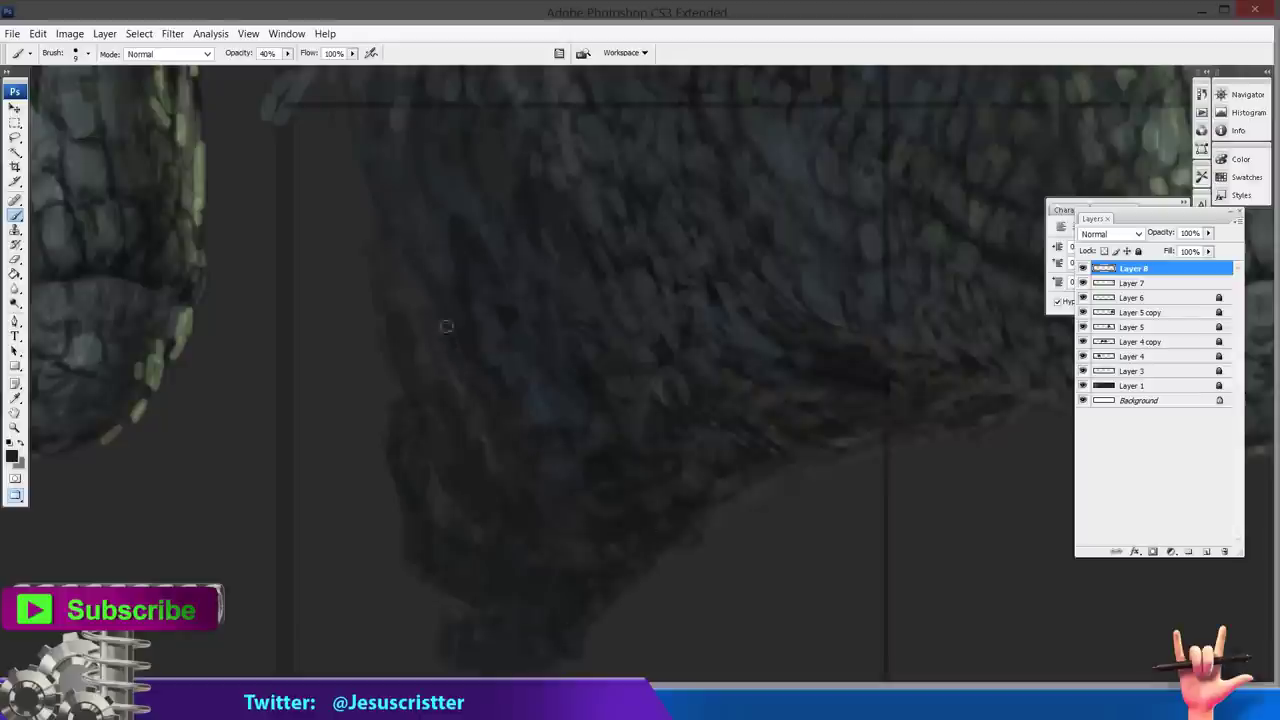
scroll(449, 346, up, 2)
alt+click(443, 252)
drag(446, 292, 358, 332)
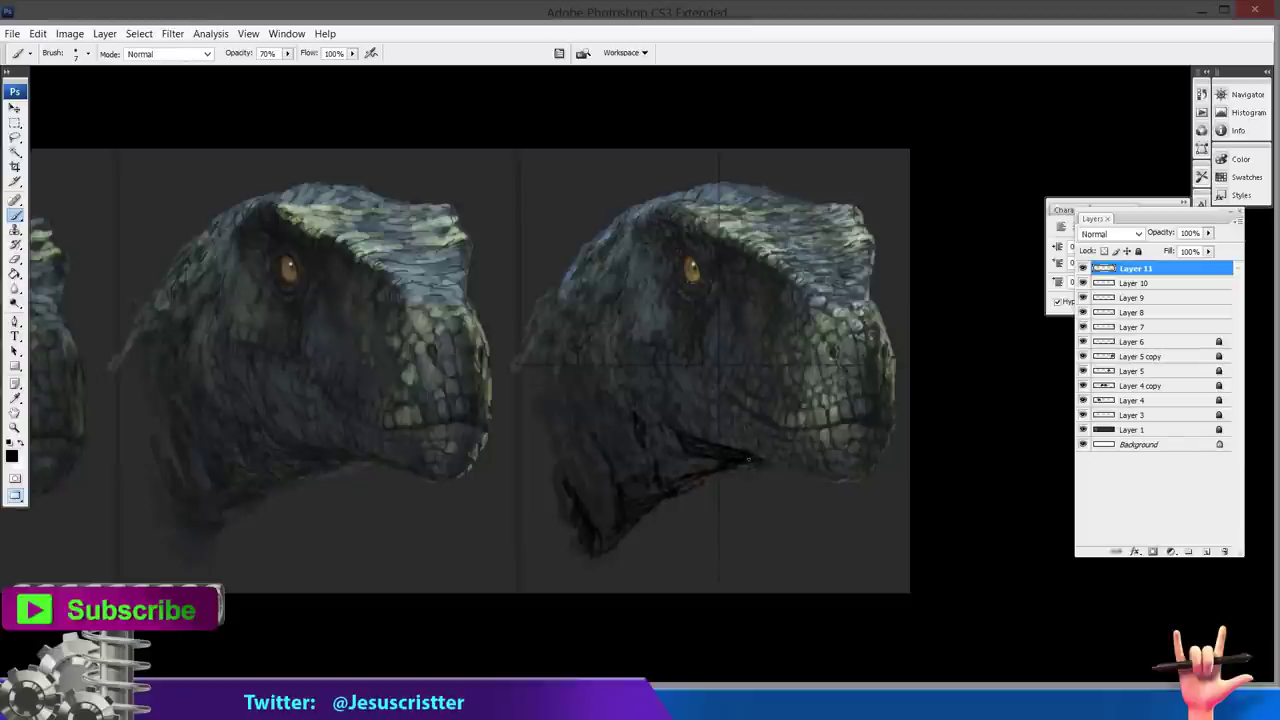
Reduce the opacity of Layer 11 to 45% to soften the black neck strokes.
key(h)
key(5)
key(z)
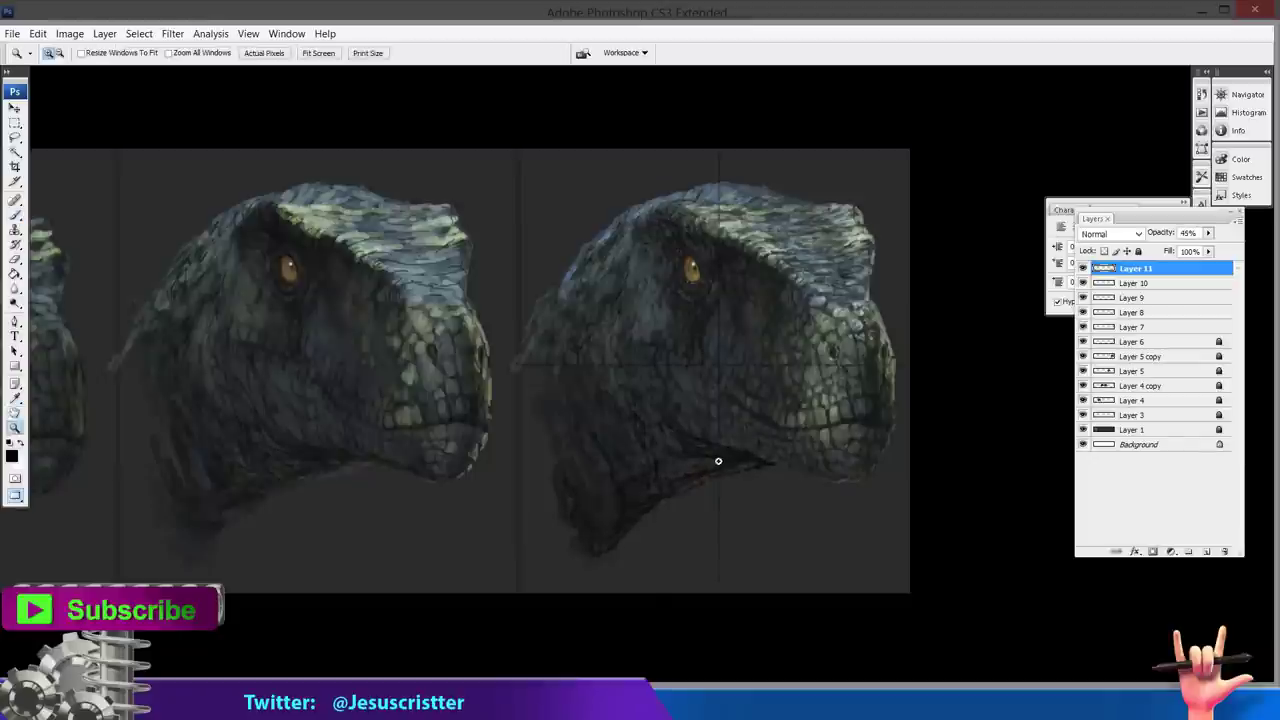
Add a new layer above Layer 11 and darken the throat fold with a 7-pixel brush at 50% opacity.
click(720, 462)
key(ctrl+shift+alt+n)
key(b)
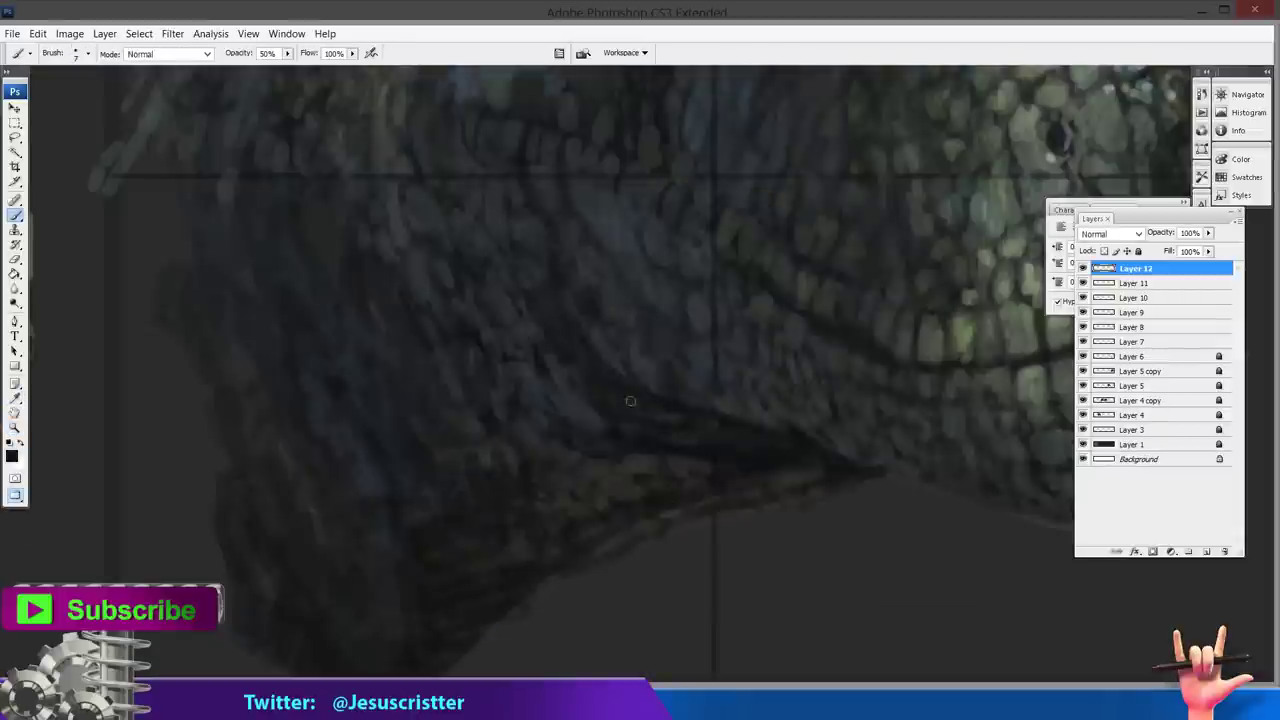
drag(561, 377, 550, 355)
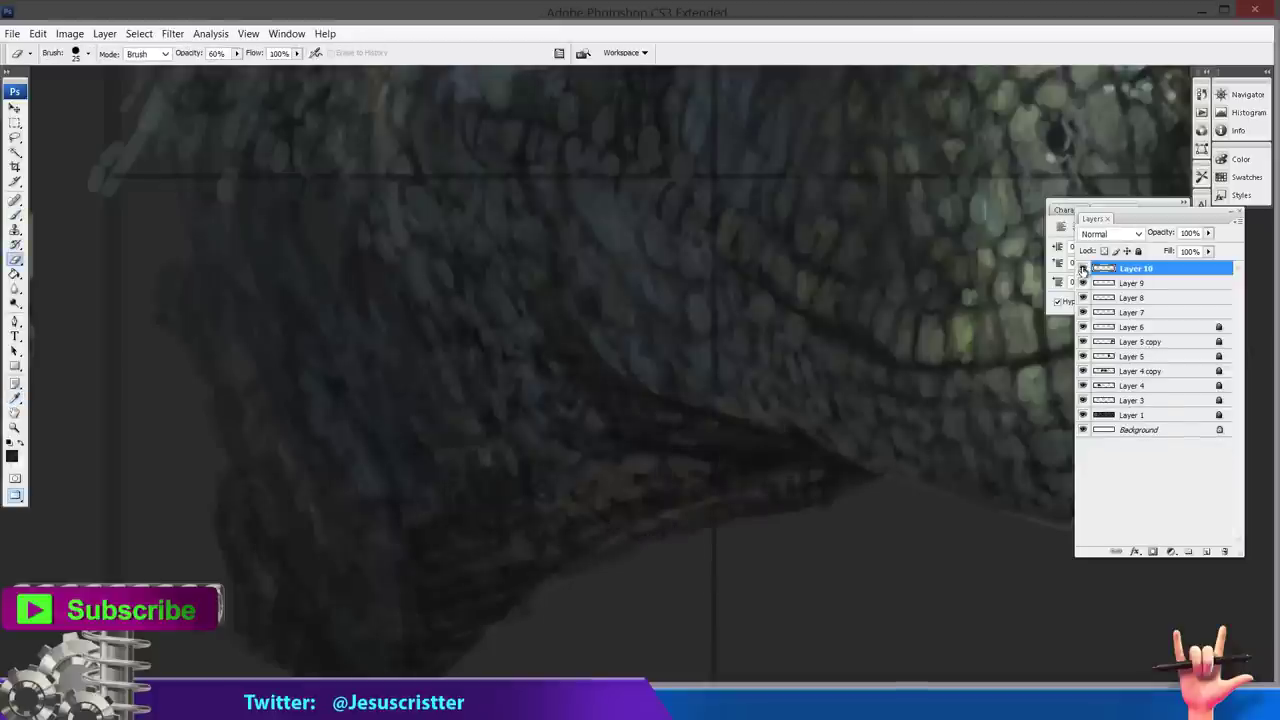
Merge the upper painting layers down into Layer 7.
key(Delete)
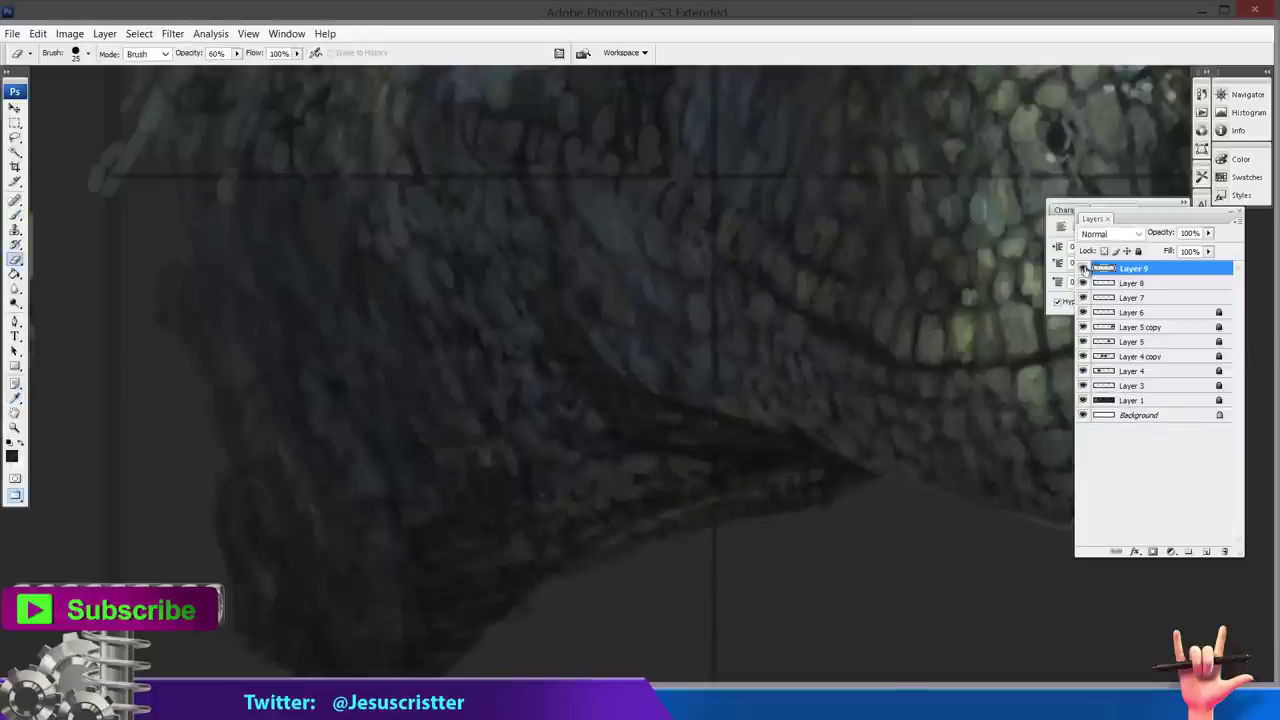
key(z)
alt+click(855, 380)
key(Delete)
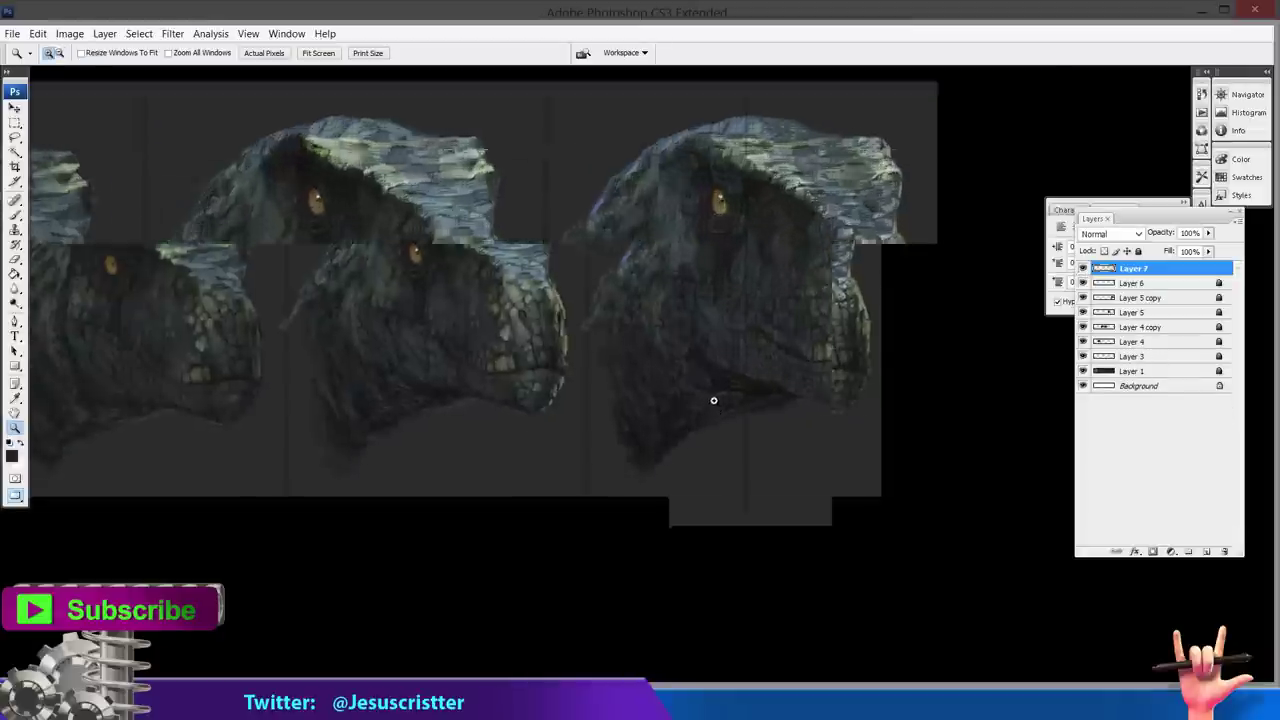
Add a new layer above Layer 7 and sample a gray skin tone for the 7-pixel brush at 50% opacity.
click(714, 401)
key(ctrl+shift+alt+n)
key(i)
click(654, 166)
key(z)
click(623, 357)
key(o)
key(b)
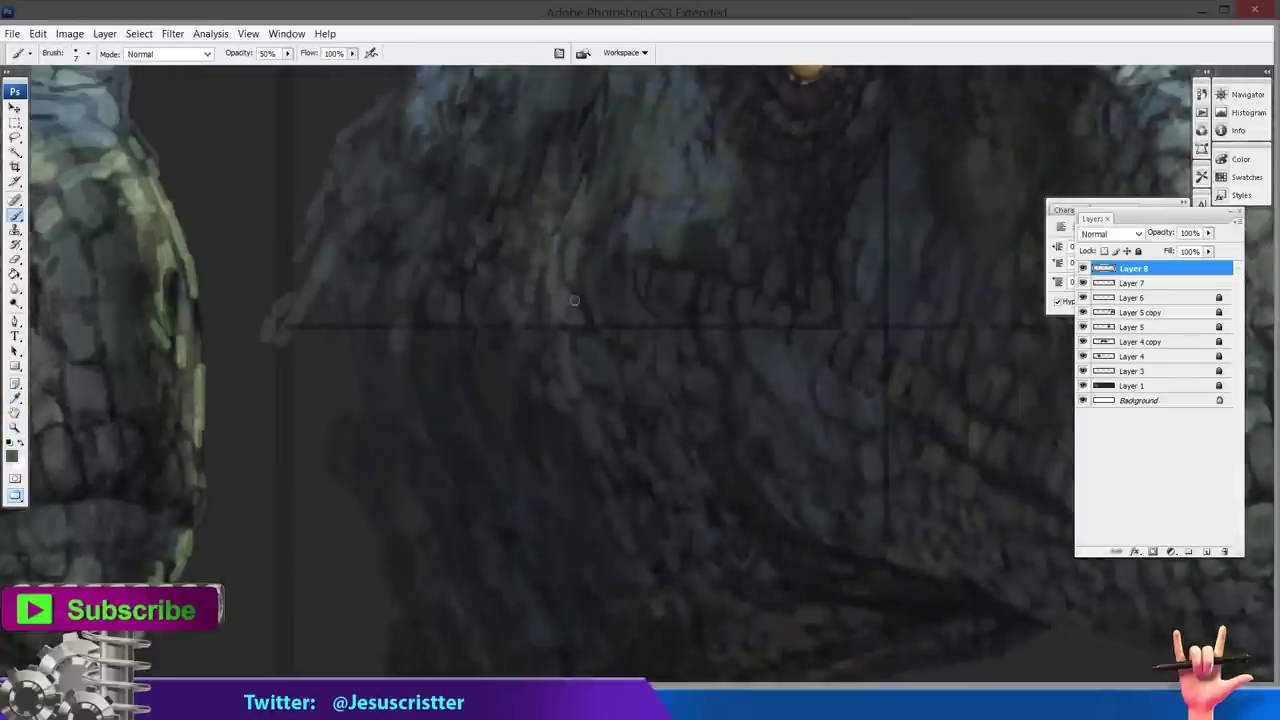
Add a new layer above Layer 8 and paint sampled gray scales down the neck with the brush at 40% opacity.
key(ctrl+shift+alt+n)
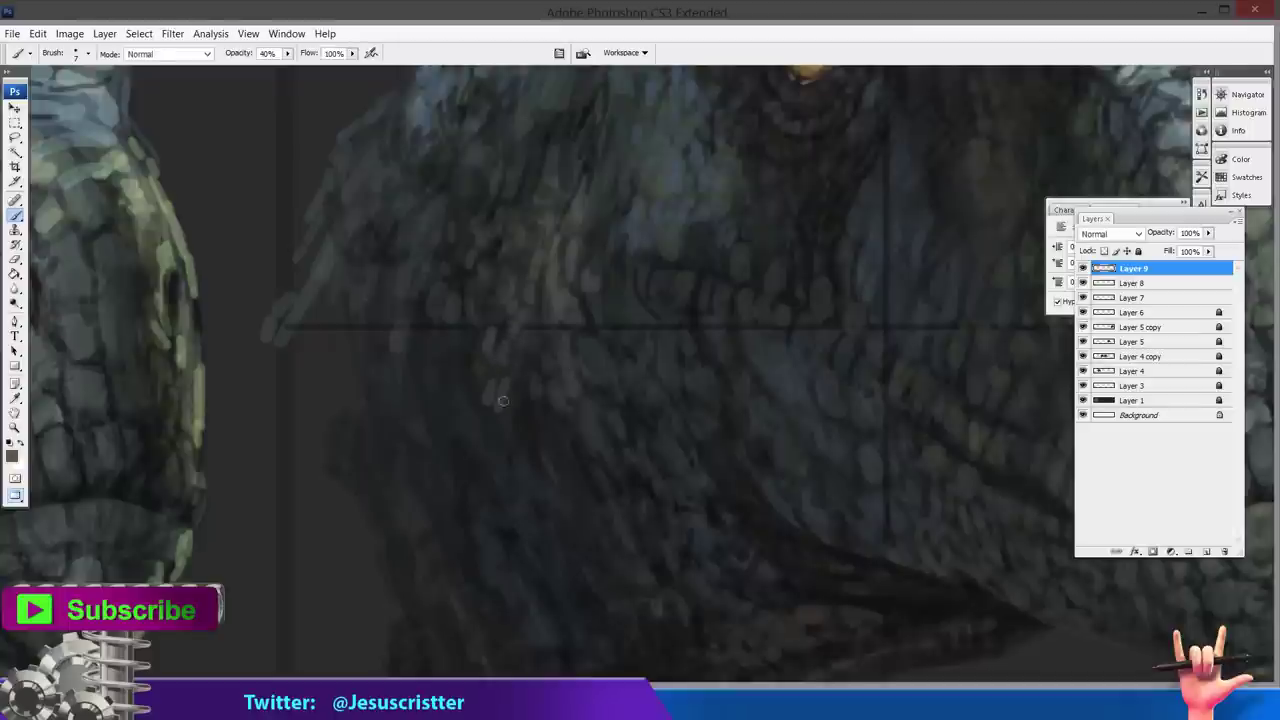
key(i)
key(b)
key(4)
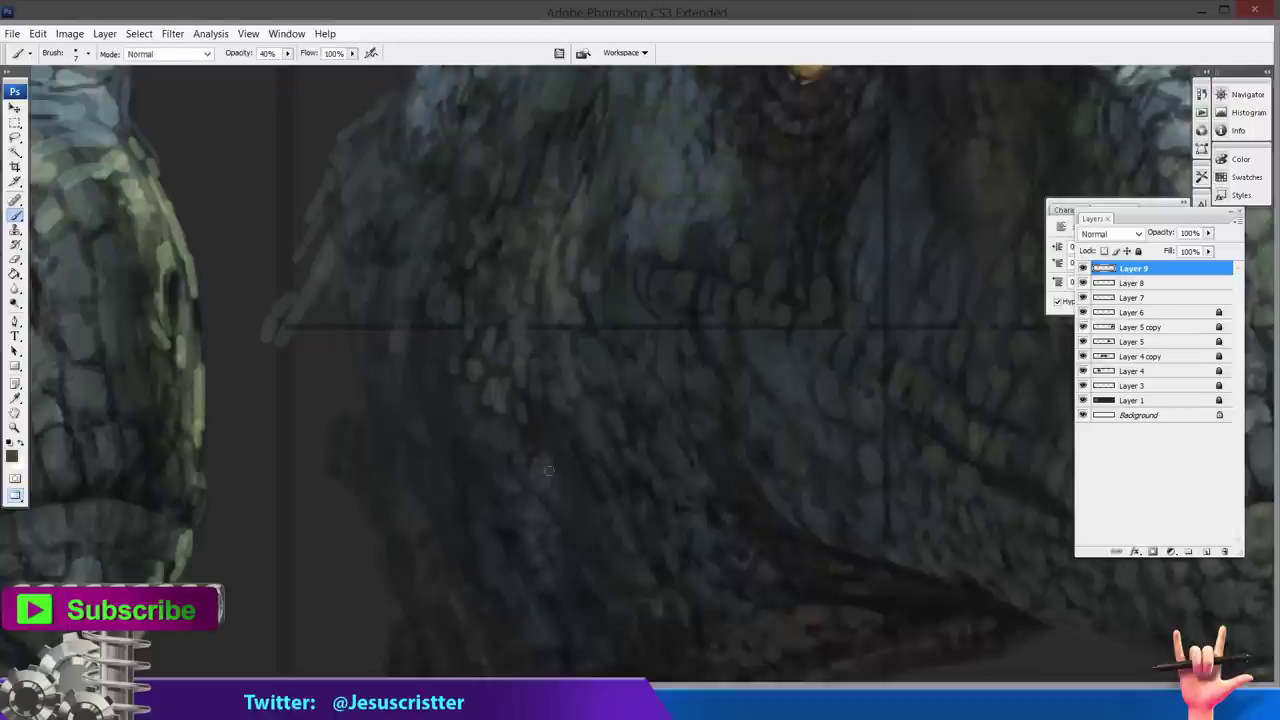
drag(536, 451, 523, 427)
alt+click(620, 349)
drag(692, 364, 669, 352)
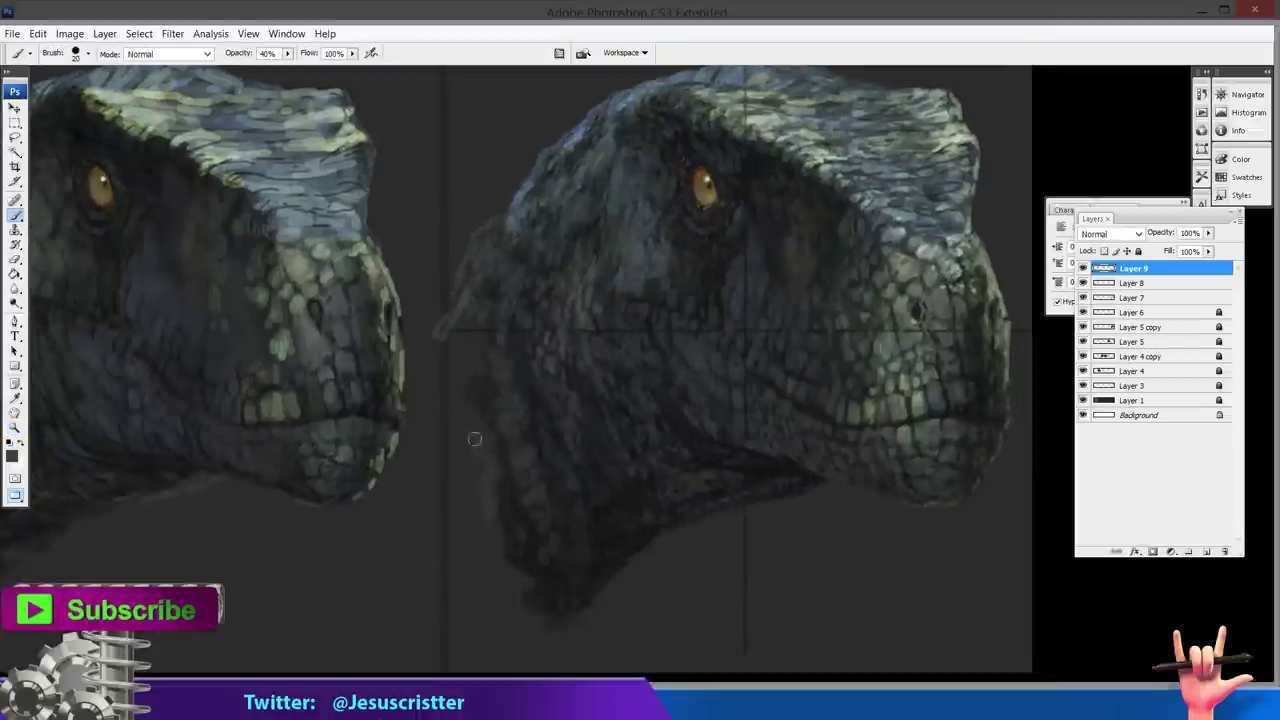
Merge Layers 9 and 8 down into Layer 7, toggling the top layer's visibility to compare the painted neck scales.
key(z)
alt+click(830, 281)
click(1083, 268)
click(1083, 268)
key(ctrl+e)
key(ctrl+e)
click(1083, 268)
click(1083, 268)
drag(830, 296, 826, 320)
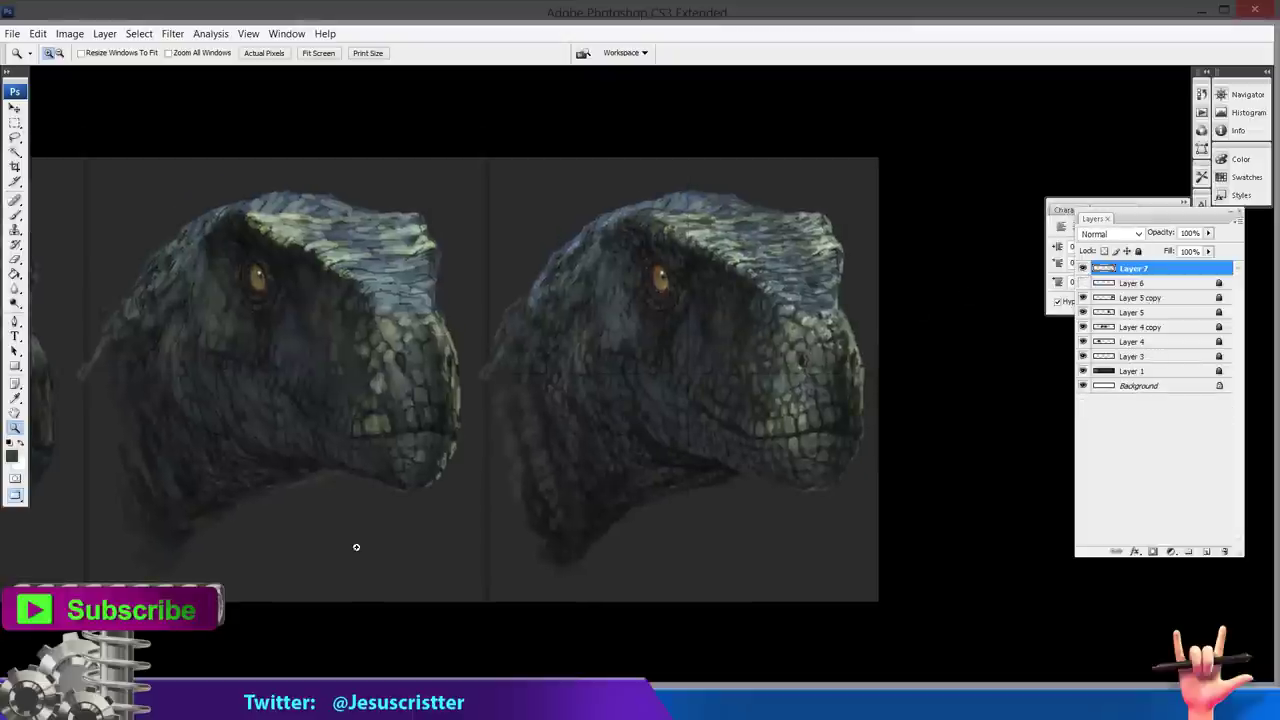
Merge Layer 7 down into Layer 5 copy and duplicate the merged layer.
click(694, 702)
click(968, 635)
click(1069, 541)
drag(836, 343, 820, 366)
key(ctrl+e)
key(ctrl+j)
Apply a Brightness/Contrast adjustment to Layer 5 copy 2.
click(70, 33)
mouse_move(60, 75)
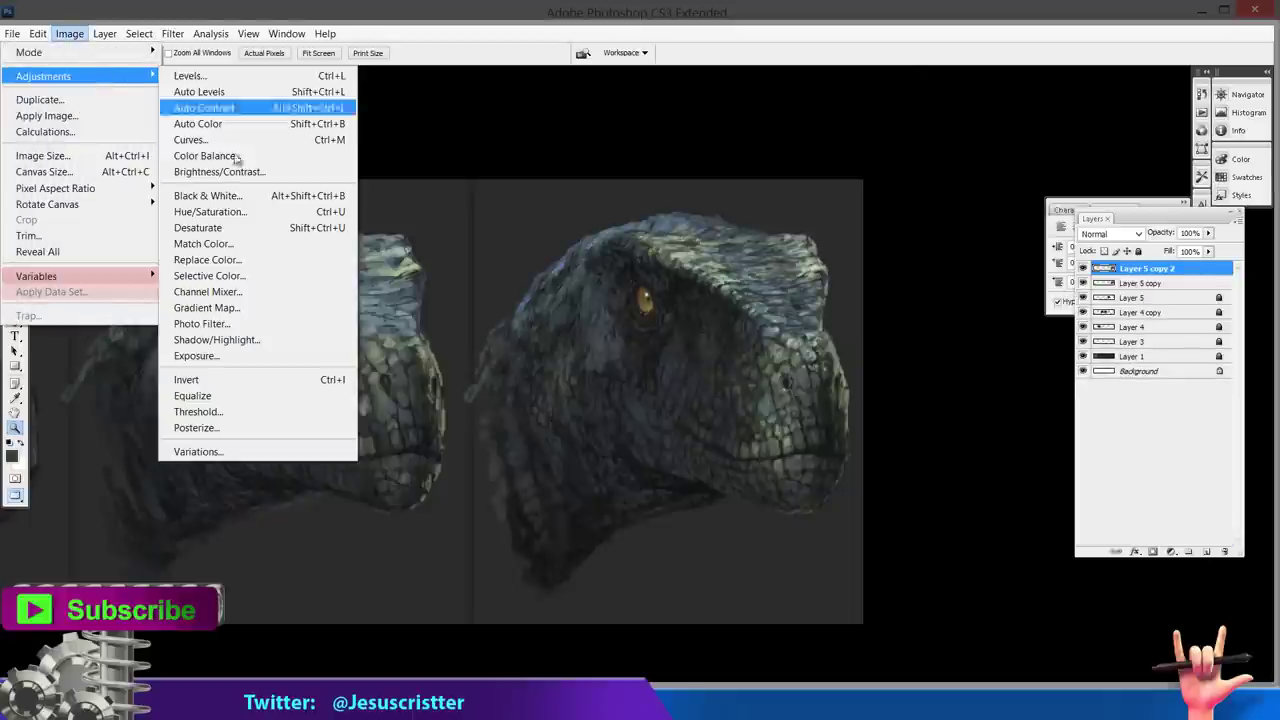
click(214, 169)
drag(768, 130, 750, 129)
click(860, 110)
Erase parts of the adjusted copy over the brow, snout and cheek, using 30% and 100% eraser opacity.
key(e)
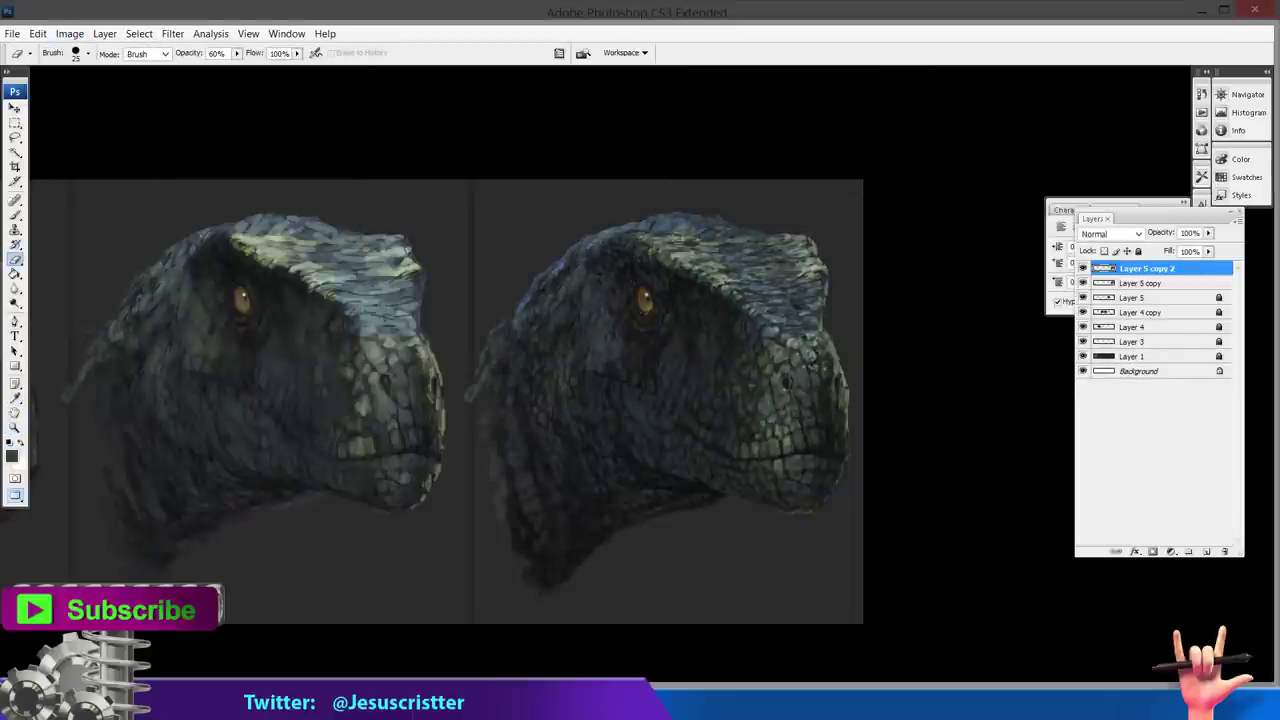
key(3)
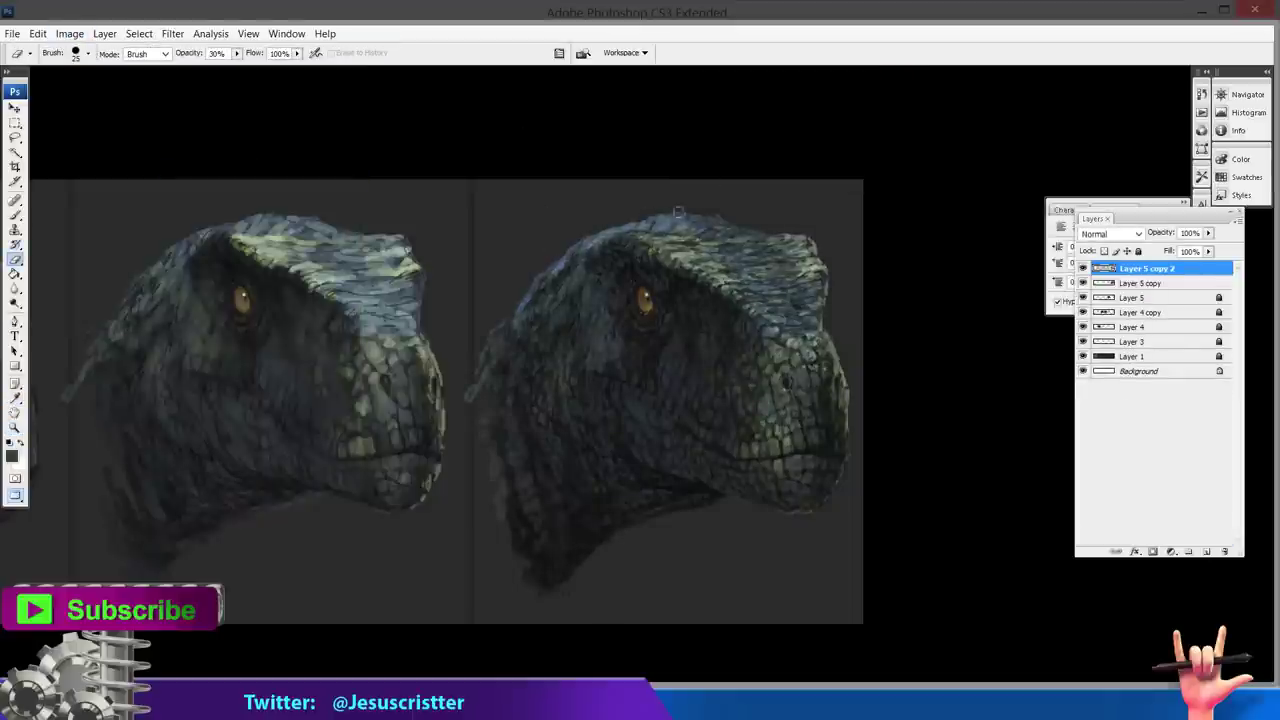
mouse_move(812, 242)
mouse_down()
mouse_move(764, 255)
mouse_move(757, 294)
mouse_move(824, 288)
mouse_up()
key(3)
drag(781, 354, 773, 374)
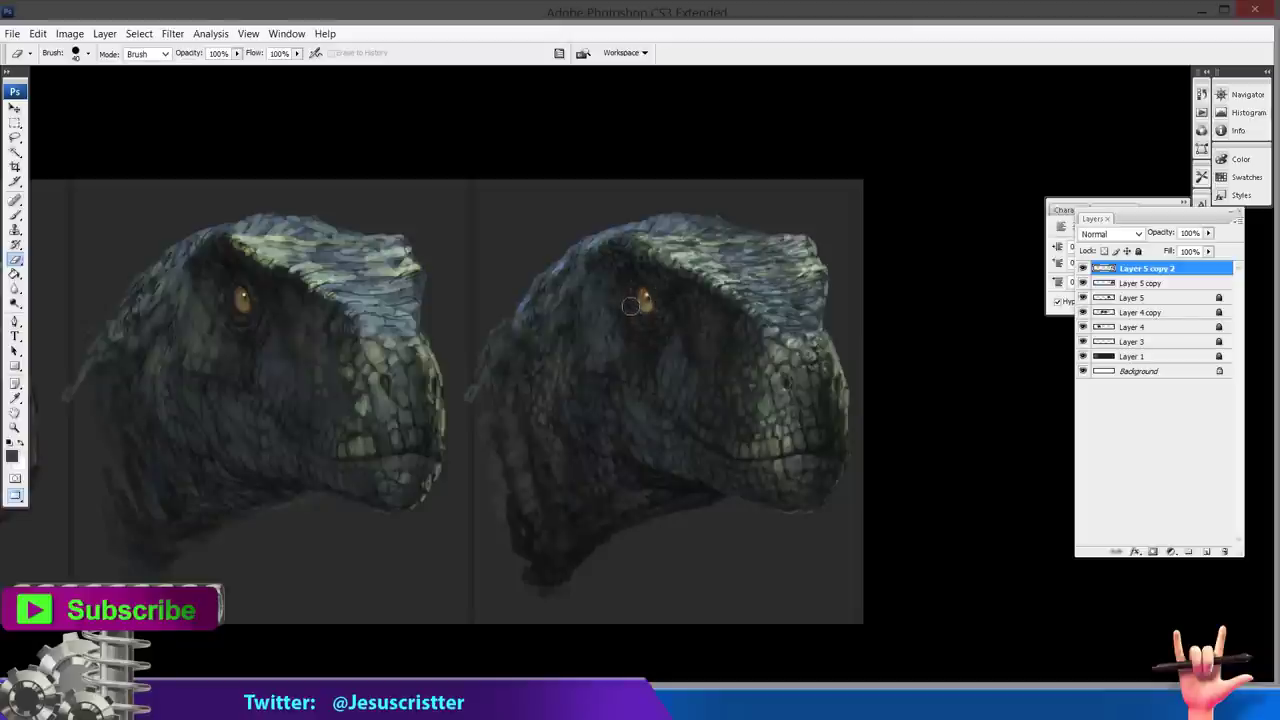
mouse_move(610, 313)
mouse_down()
mouse_move(602, 352)
mouse_move(578, 340)
mouse_up()
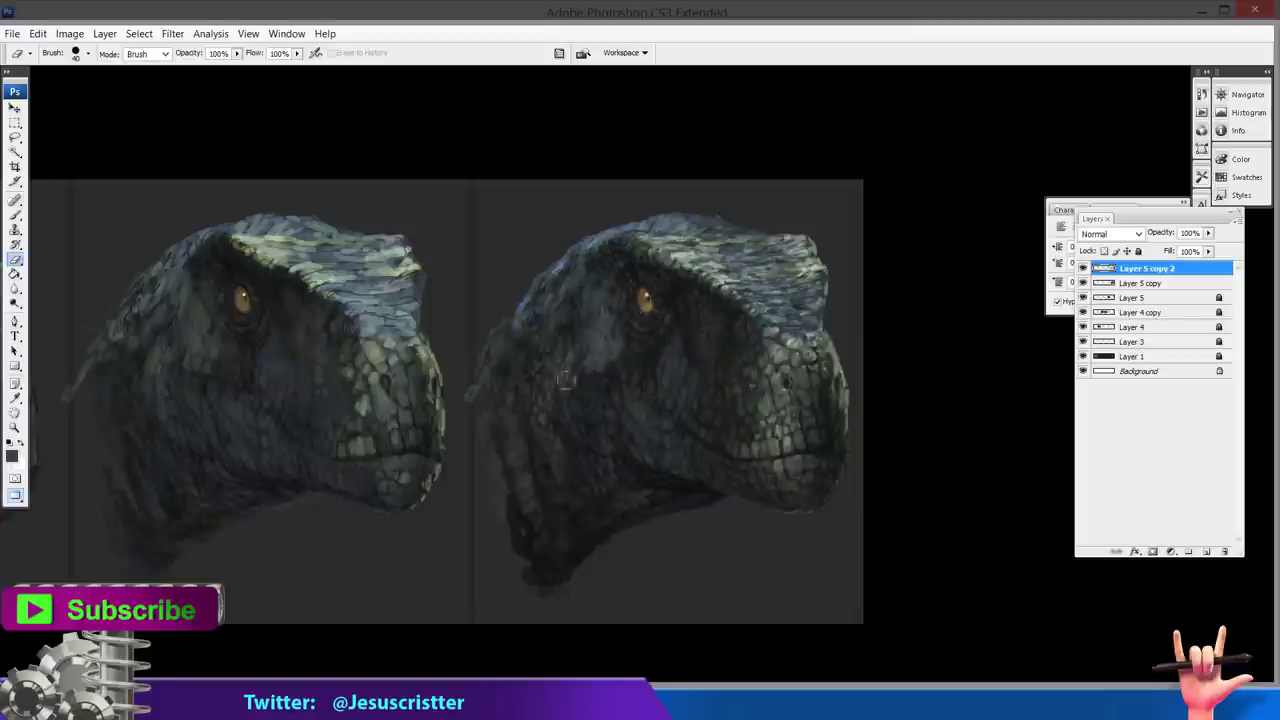
Merge the adjusted copy down into Layer 5 copy and toggle the merged layer's visibility to compare.
key(ctrl+e)
click(1084, 269)
click(1084, 269)
Dodge the crown's highlights with a 100-pixel brush, Range set to Highlights and Exposure at 100%.
key(o)
mouse_move(722, 260)
mouse_down()
mouse_move(657, 253)
mouse_move(692, 250)
mouse_up()
key(ctrl+z)
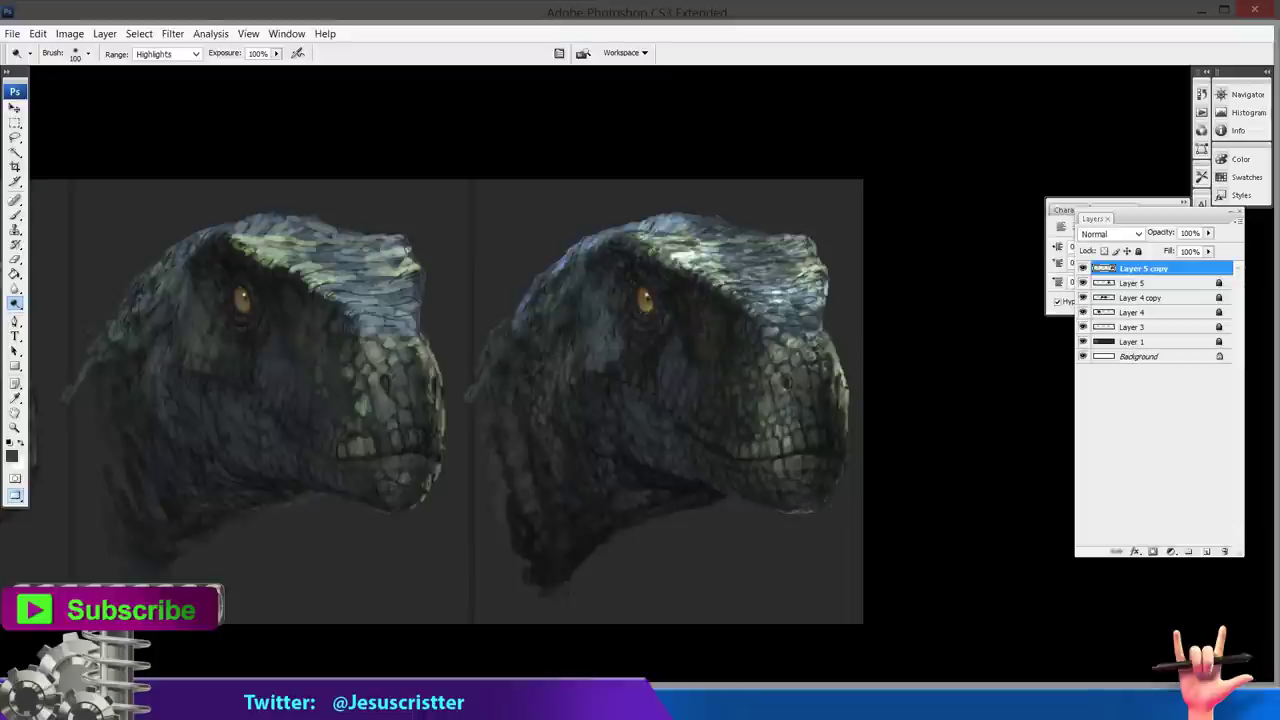
Compare the final head with the earlier painting stages, both as a whole row and close up.
key(b)
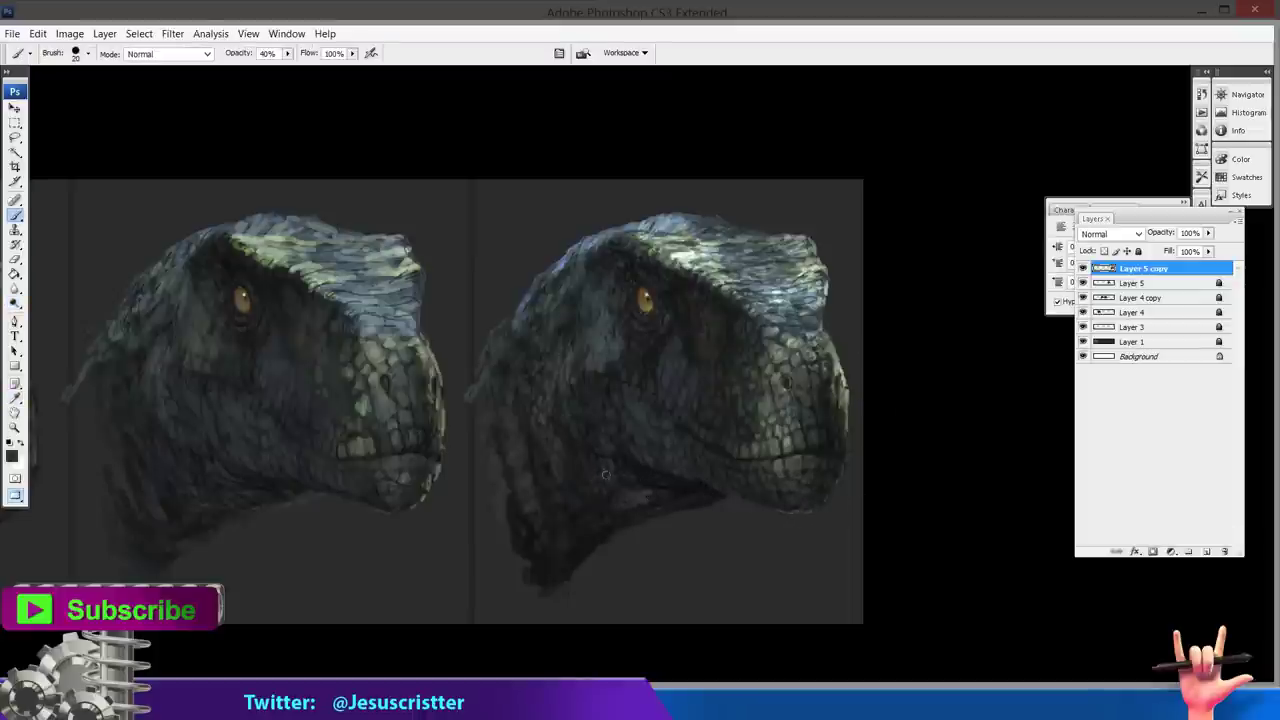
key(z)
alt+click(641, 484)
alt+click(700, 400)
alt+click(700, 400)
drag(912, 336, 761, 353)
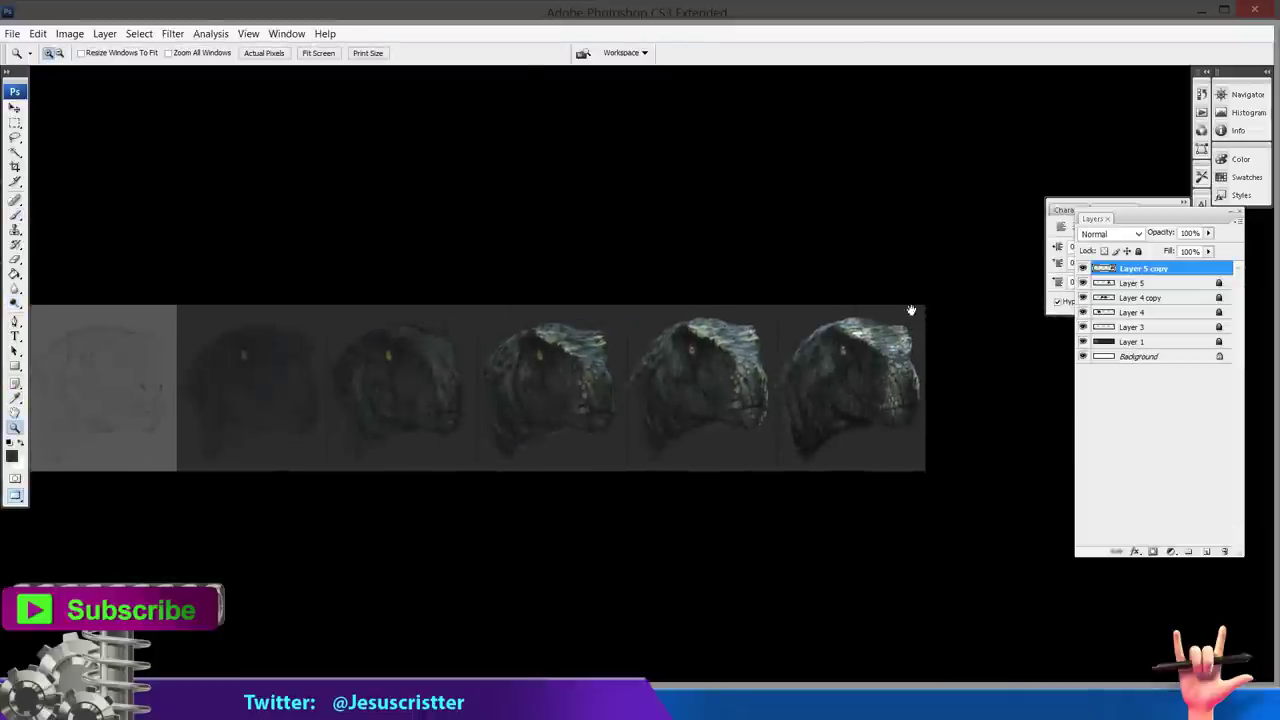
click(895, 383)
click(895, 383)
click(895, 383)
drag(895, 383, 855, 409)
click(810, 356)
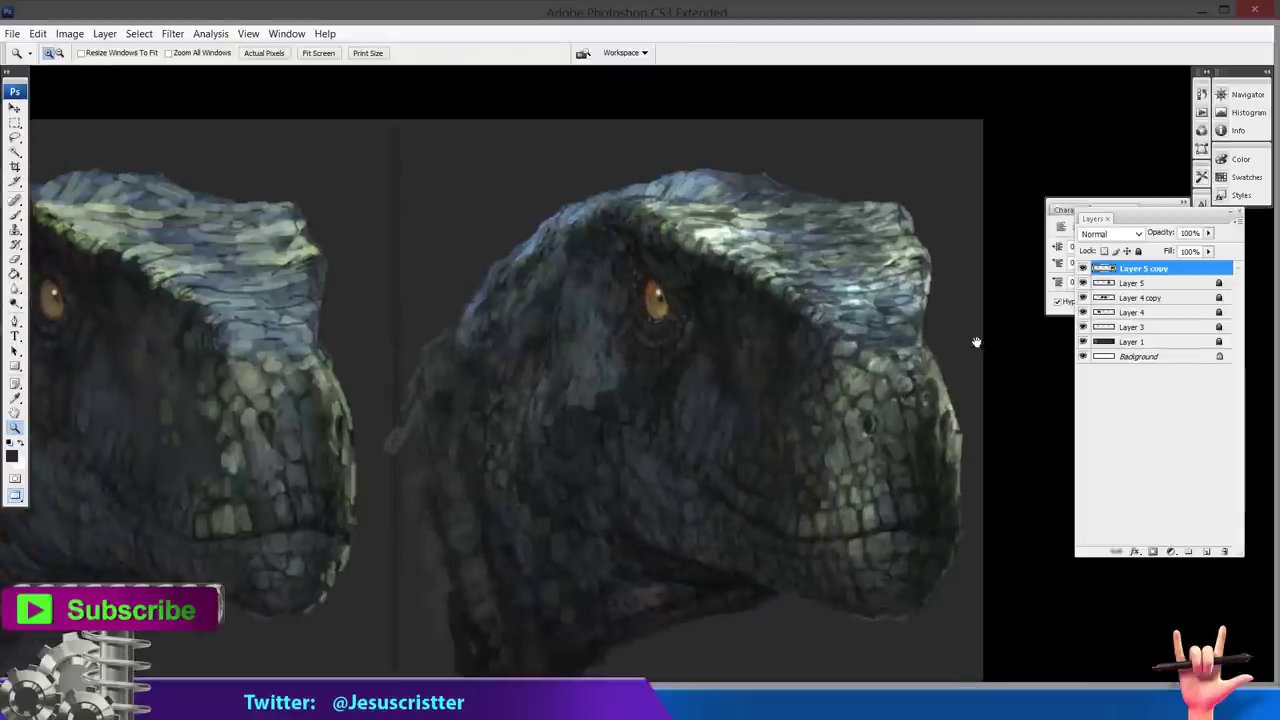
drag(991, 337, 934, 324)
Lock Layer 5 copy, add a new layer above it and choose a pale foreground color for the brush.
click(1138, 251)
click(1206, 552)
click(729, 286)
drag(711, 354, 692, 460)
key(b)
alt+click(700, 430)
click(12, 456)
click(402, 405)
key(Return)
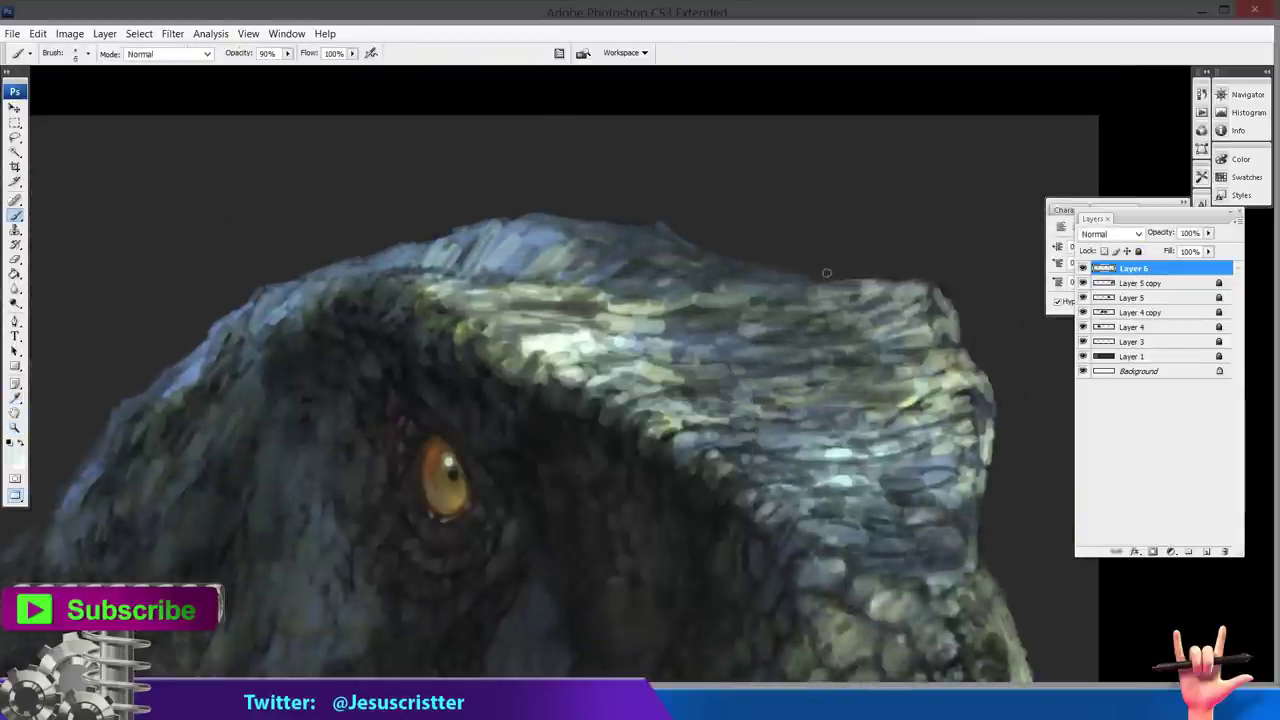
Paint tiny pale bristles along the brow ridge and snout outline with a 2-pixel brush at 90% opacity.
drag(920, 340, 761, 298)
drag(801, 290, 806, 286)
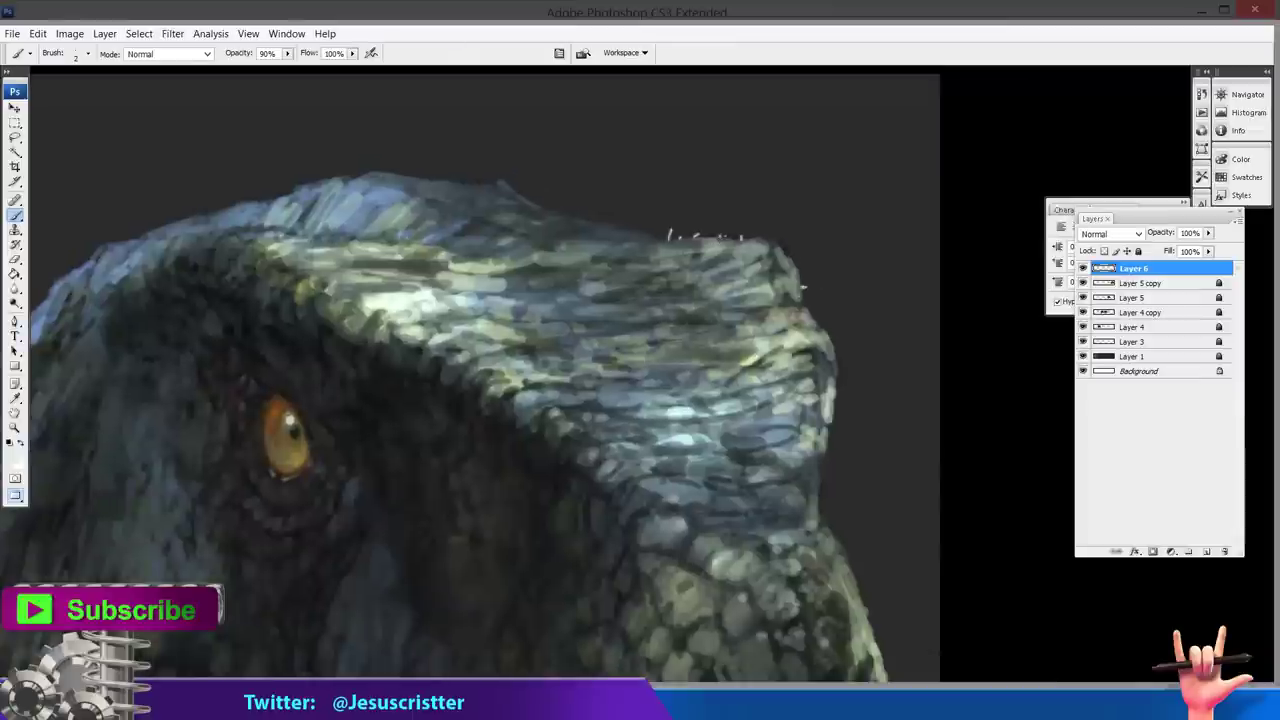
drag(800, 410, 748, 290)
drag(797, 444, 802, 466)
mouse_move(790, 480)
mouse_down()
mouse_move(759, 420)
mouse_move(744, 329)
mouse_up()
drag(795, 479, 790, 497)
drag(798, 562, 795, 427)
drag(801, 474, 798, 484)
drag(783, 525, 777, 533)
Set Layer 6's opacity to 70%.
alt+click(760, 330)
alt+click(757, 332)
key(7)
Sample a blue skin tone and add fine bristles along the crown's upper outline with the 2-pixel brush.
drag(826, 155, 388, 437)
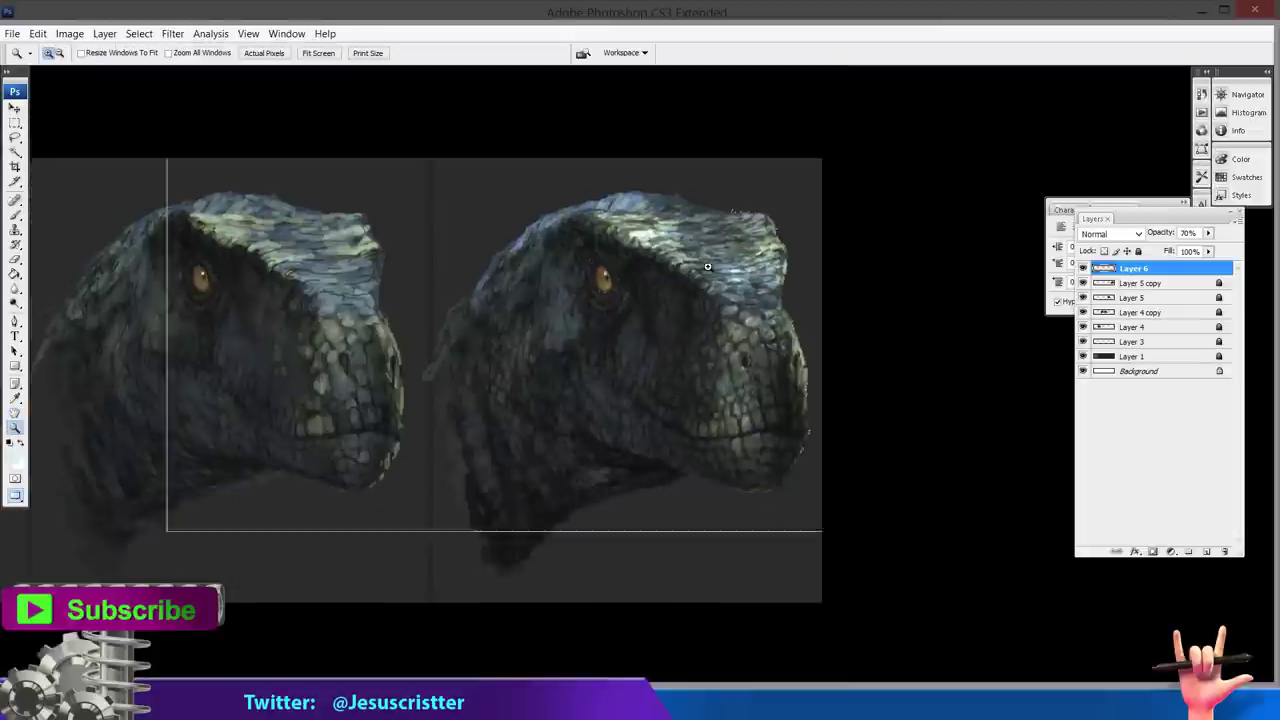
click(720, 212)
drag(564, 271, 534, 270)
alt+click(552, 288)
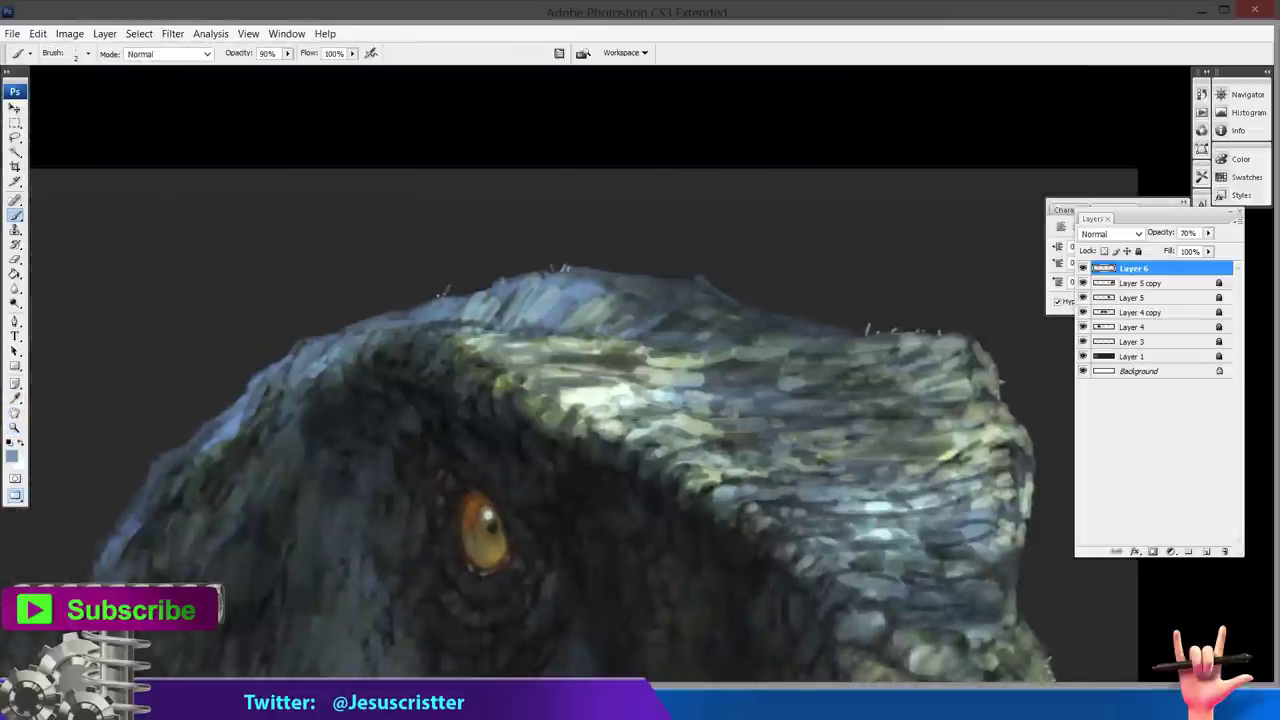
drag(532, 338, 644, 251)
Merge Layer 6 with Layer 5 copy and toggle the merged layer's visibility to check the bristles.
alt+click(646, 250)
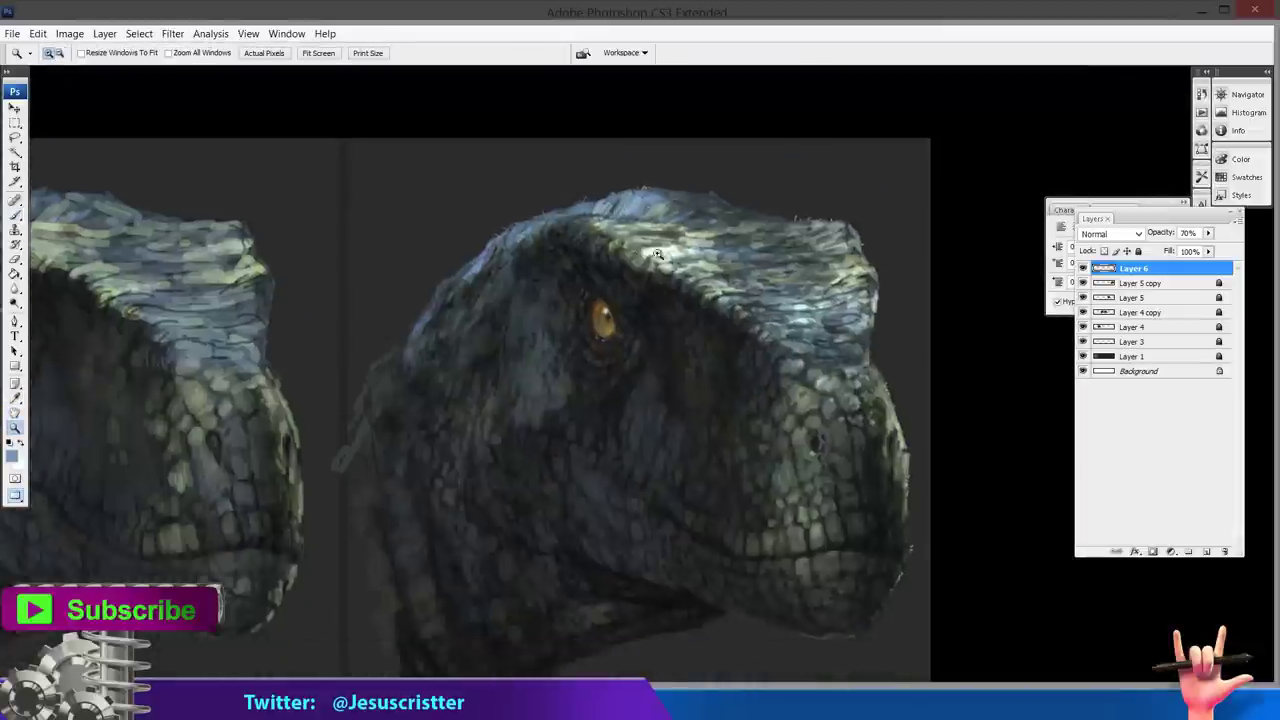
alt+click(646, 250)
alt+click(646, 250)
click(620, 300)
click(1140, 283)
ctrl+click(1138, 268)
key(ctrl+e)
click(1083, 268)
click(1083, 268)
Lock the merged Layer 6 and add a new layer directly beneath it.
click(1138, 251)
click(1133, 283)
key(ctrl+shift+n)
key(Return)
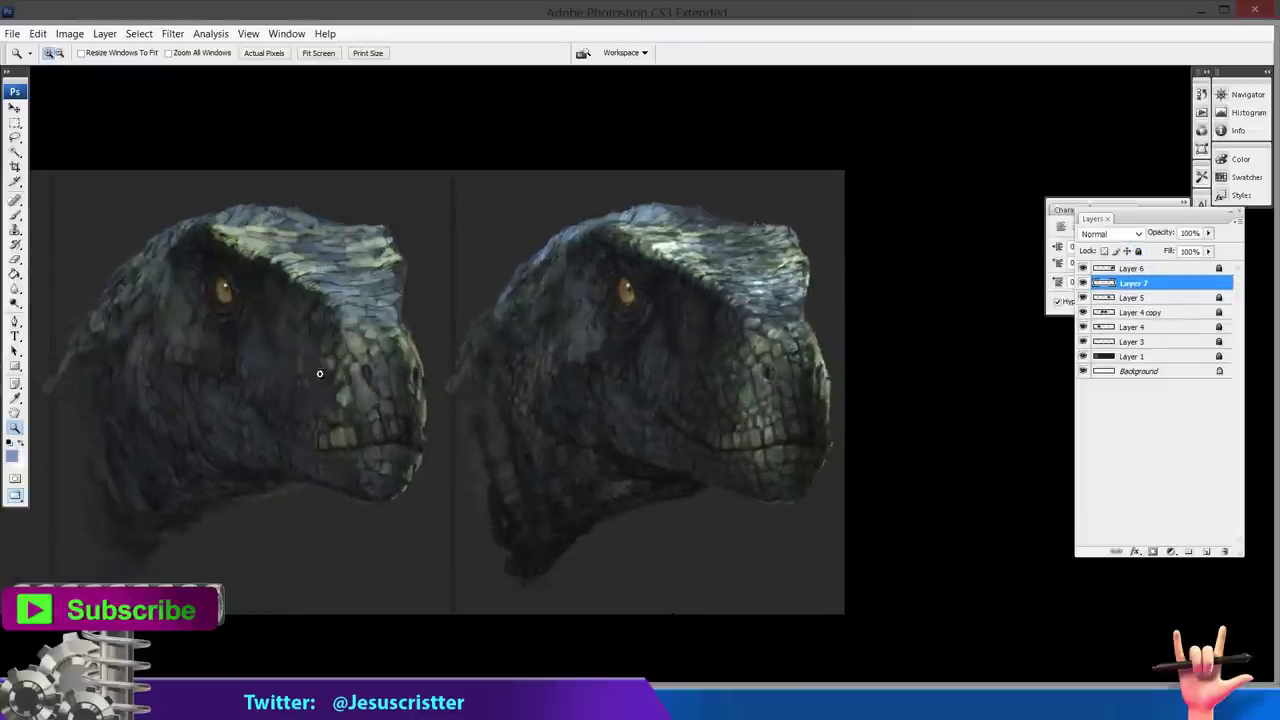
Choose a muted green foreground color for the brush.
click(12, 456)
click(580, 504)
click(477, 440)
click(454, 448)
click(700, 380)
key(b)
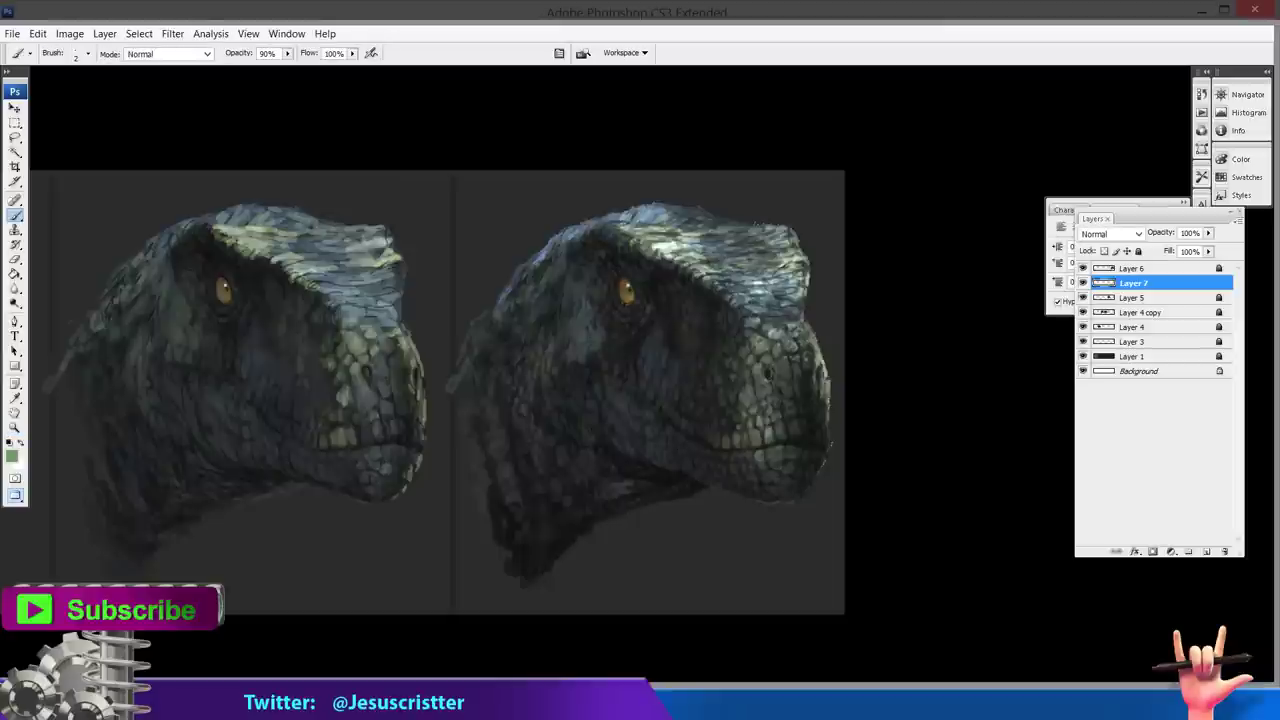
Enlarge the brush and paint loose background foliage beneath the throat and jaw at 30% opacity on Layer 7.
key(bracketright)
key(bracketright)
mouse_move(580, 543)
mouse_down()
mouse_move(675, 524)
mouse_move(676, 537)
mouse_move(705, 510)
mouse_up()
key(3)
drag(638, 552, 682, 553)
drag(714, 499, 735, 514)
click(768, 517)
Extend the background around the snout and crown on Layer 7, using sampled tones at 40% opacity.
mouse_move(818, 338)
mouse_down()
mouse_move(795, 215)
mouse_move(525, 210)
mouse_move(500, 290)
mouse_move(560, 225)
mouse_move(510, 256)
mouse_move(520, 215)
mouse_move(595, 195)
mouse_move(600, 222)
mouse_move(710, 224)
mouse_up()
alt+click(640, 214)
key(4)
alt+click(592, 262)
mouse_move(543, 220)
mouse_down()
mouse_move(543, 250)
mouse_move(571, 200)
mouse_move(529, 254)
mouse_up()
drag(664, 196, 690, 184)
mouse_move(708, 504)
mouse_down()
mouse_move(675, 506)
mouse_move(830, 430)
mouse_move(740, 295)
mouse_up()
Apply a Gaussian Blur to the painted background on Layer 7.
key(o)
click(172, 33)
mouse_move(60, 200)
click(257, 269)
drag(335, 319, 318, 324)
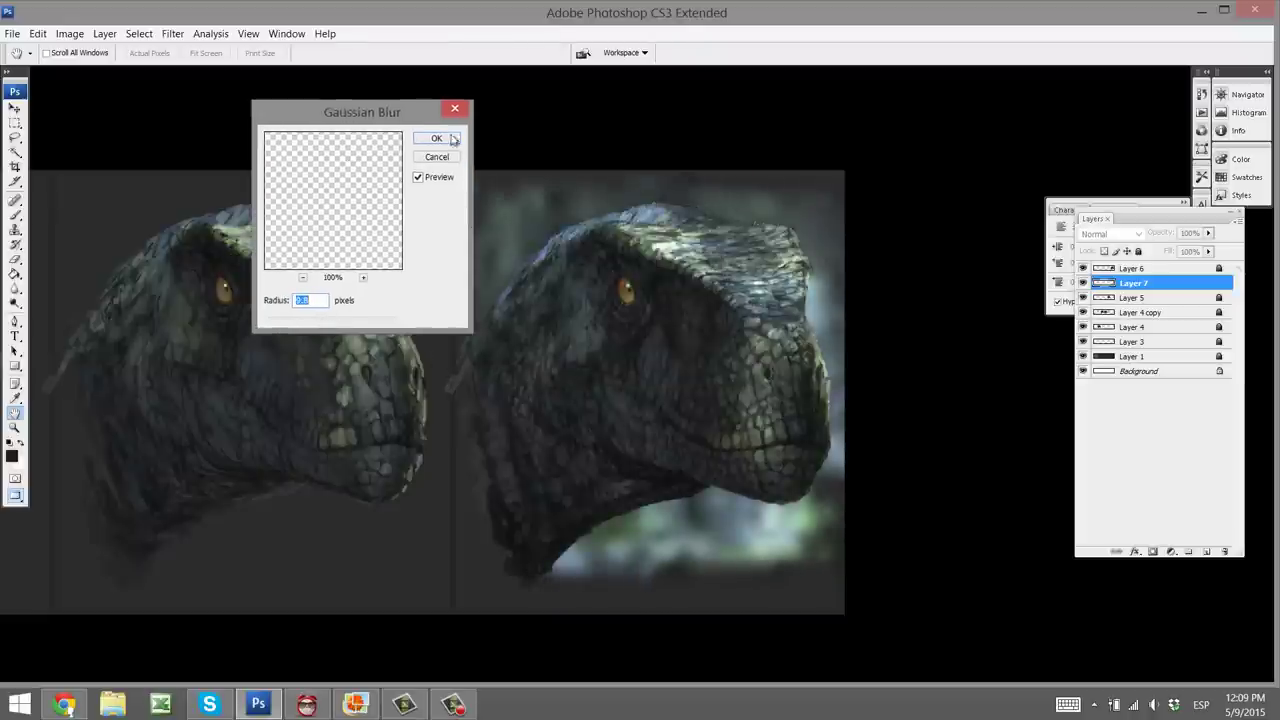
click(455, 139)
Unlock Layer 6 and soften the head's lower edge along the throat with a 9-pixel eraser at 30% opacity.
drag(745, 272, 783, 268)
click(1150, 268)
click(1138, 251)
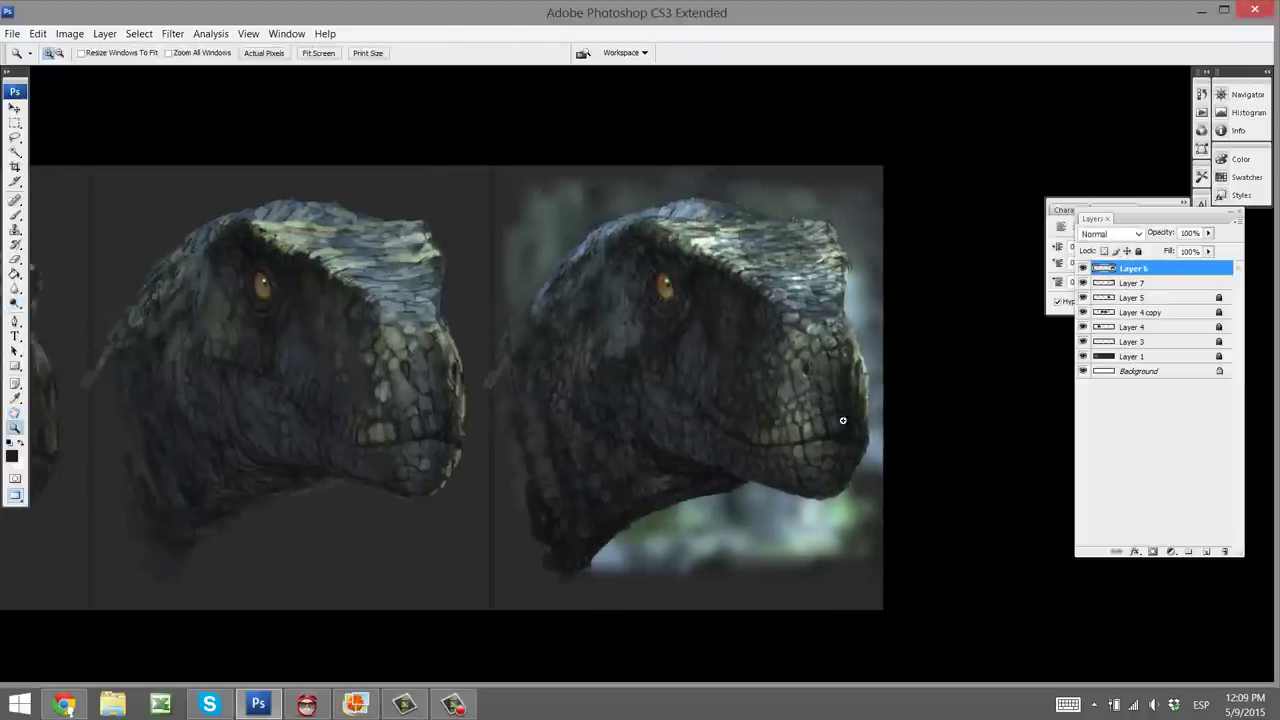
click(844, 433)
drag(844, 457, 870, 441)
key(e)
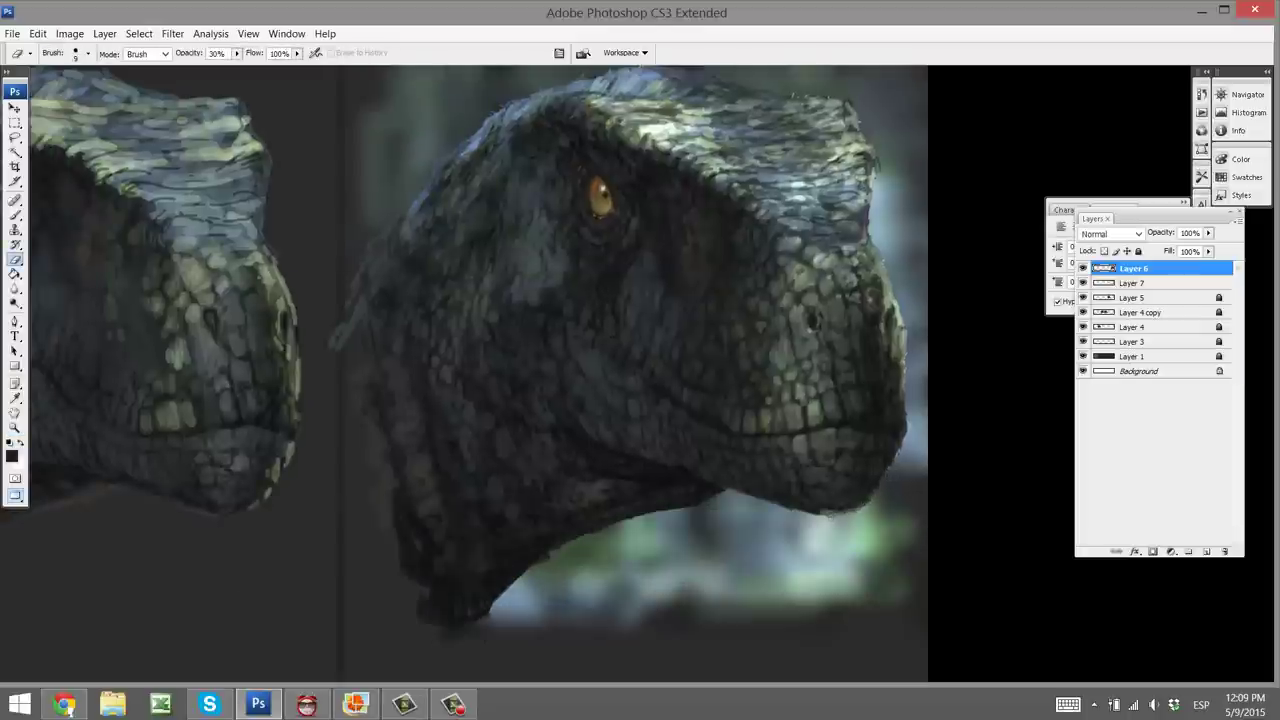
drag(678, 456, 718, 434)
drag(637, 476, 629, 498)
Sample nearby tones and brush over the outline at the back of the head and the base of the neck.
key(i)
click(466, 219)
key(b)
mouse_move(423, 243)
mouse_down()
mouse_move(404, 258)
mouse_move(448, 222)
mouse_up()
alt+click(440, 254)
alt+click(572, 548)
mouse_move(572, 578)
mouse_down()
mouse_move(567, 565)
mouse_move(522, 616)
mouse_up()
Lock Layer 7 and touch up the lower throat edge on Layer 6.
click(1146, 283)
click(1138, 251)
click(1146, 268)
mouse_move(562, 570)
mouse_down()
mouse_move(535, 607)
mouse_move(578, 550)
mouse_up()
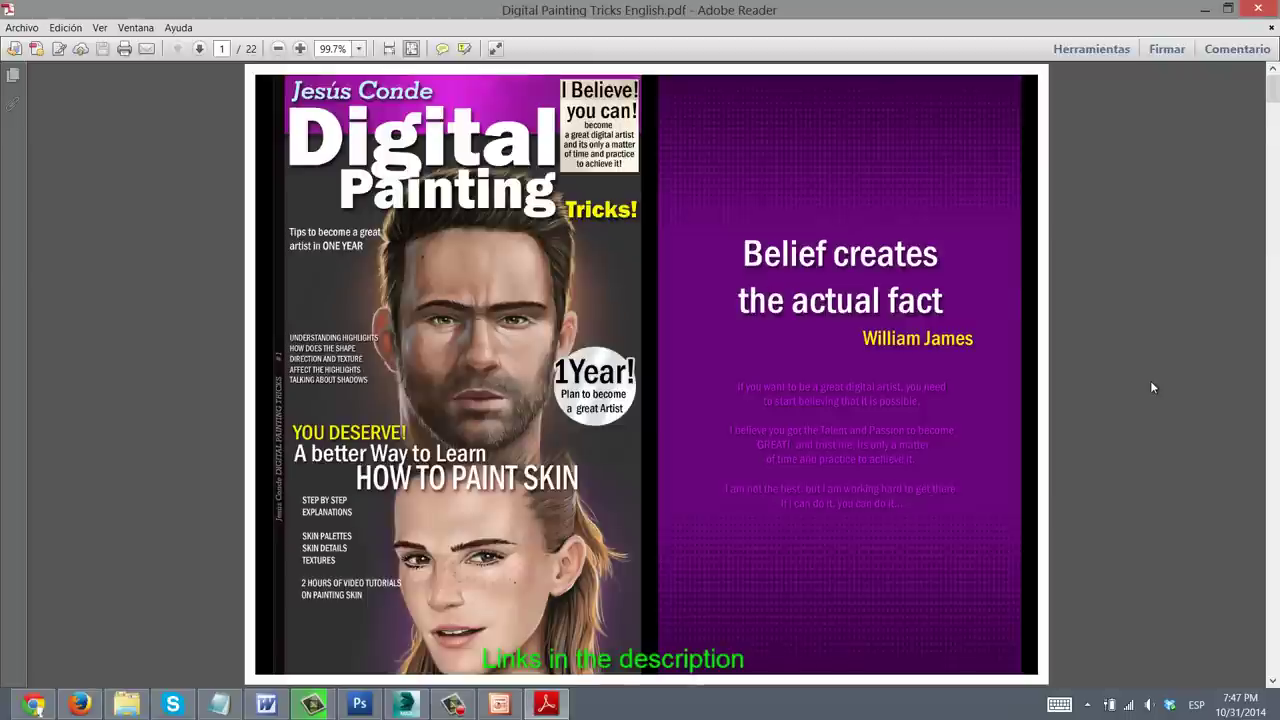
Look through the pages of Digital Painting Tricks English.pdf in Adobe Reader.
scroll(1150, 387, down, 1)
scroll(1152, 387, down, 6)
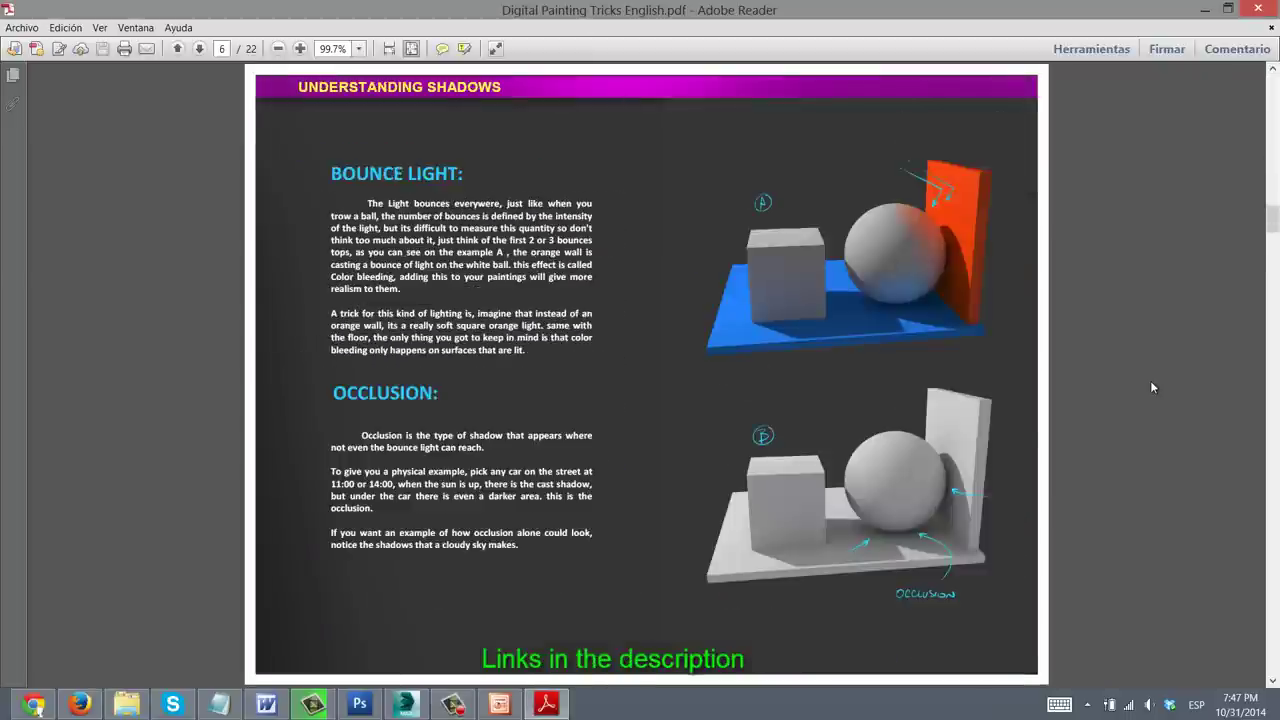
scroll(1152, 387, down, 5)
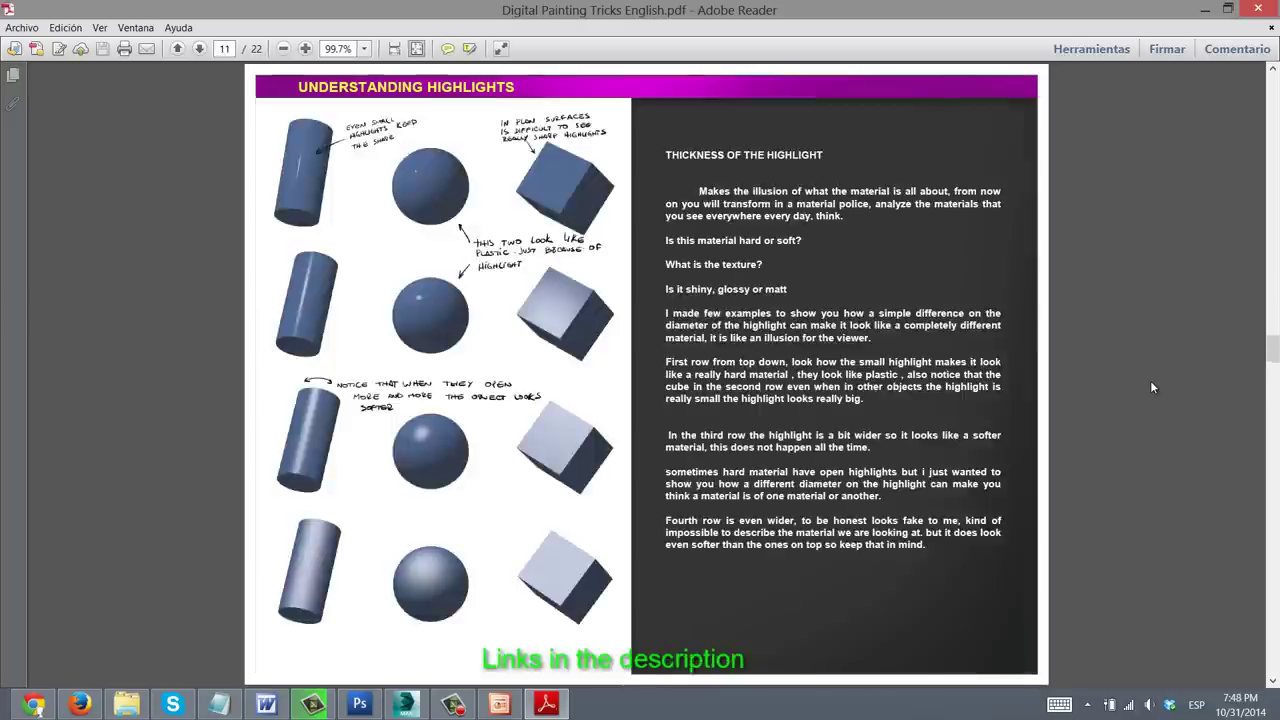
scroll(1152, 387, down, 5)
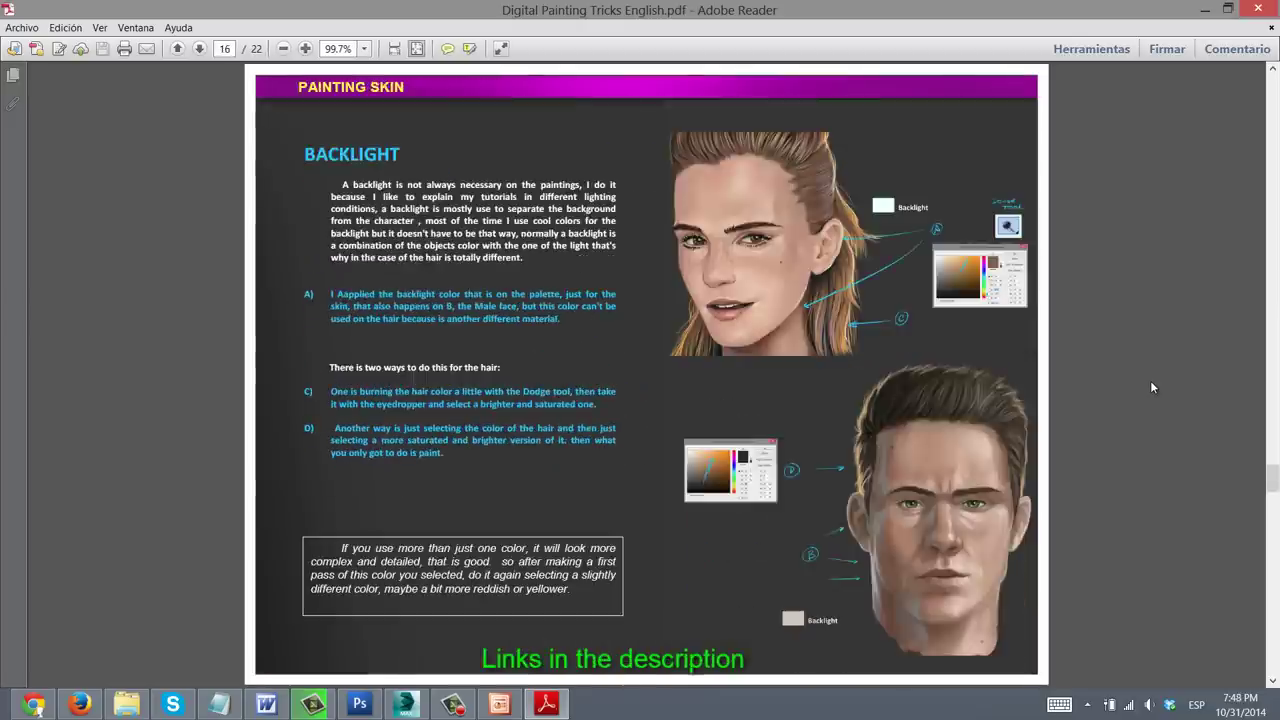
scroll(1152, 387, down, 2)
scroll(1152, 387, up, 2)
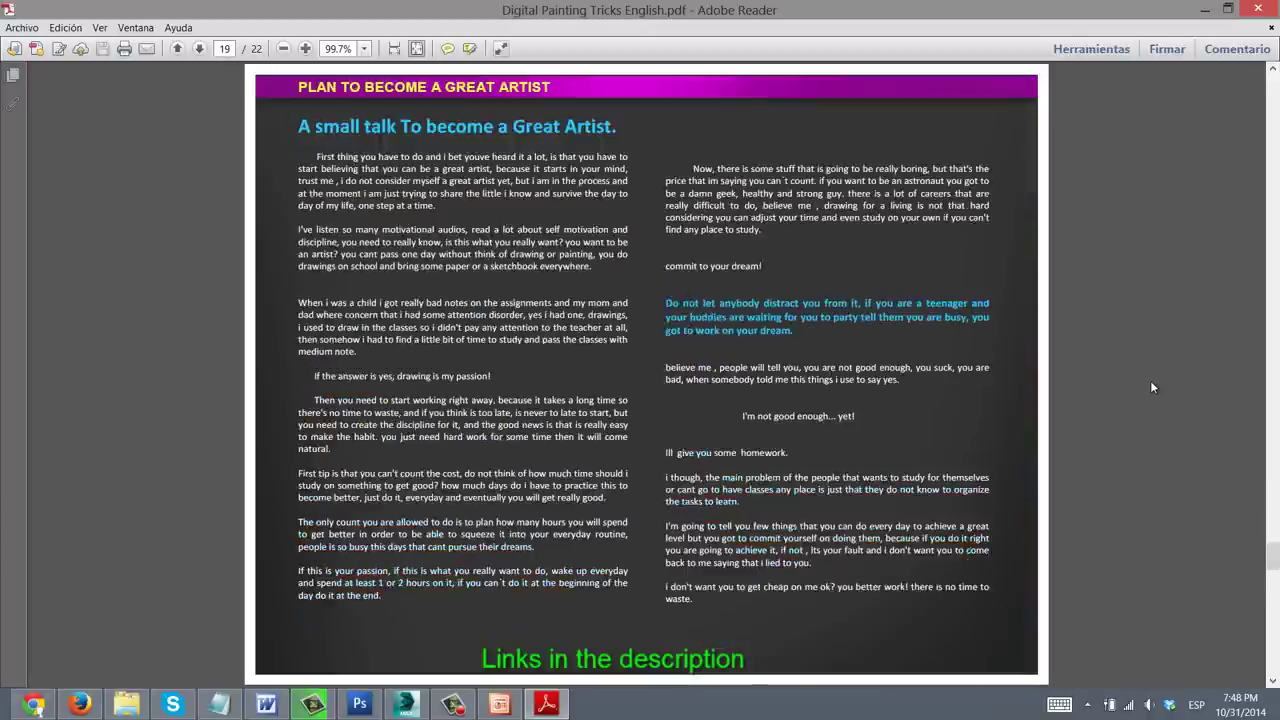
scroll(1159, 409, up, 3)
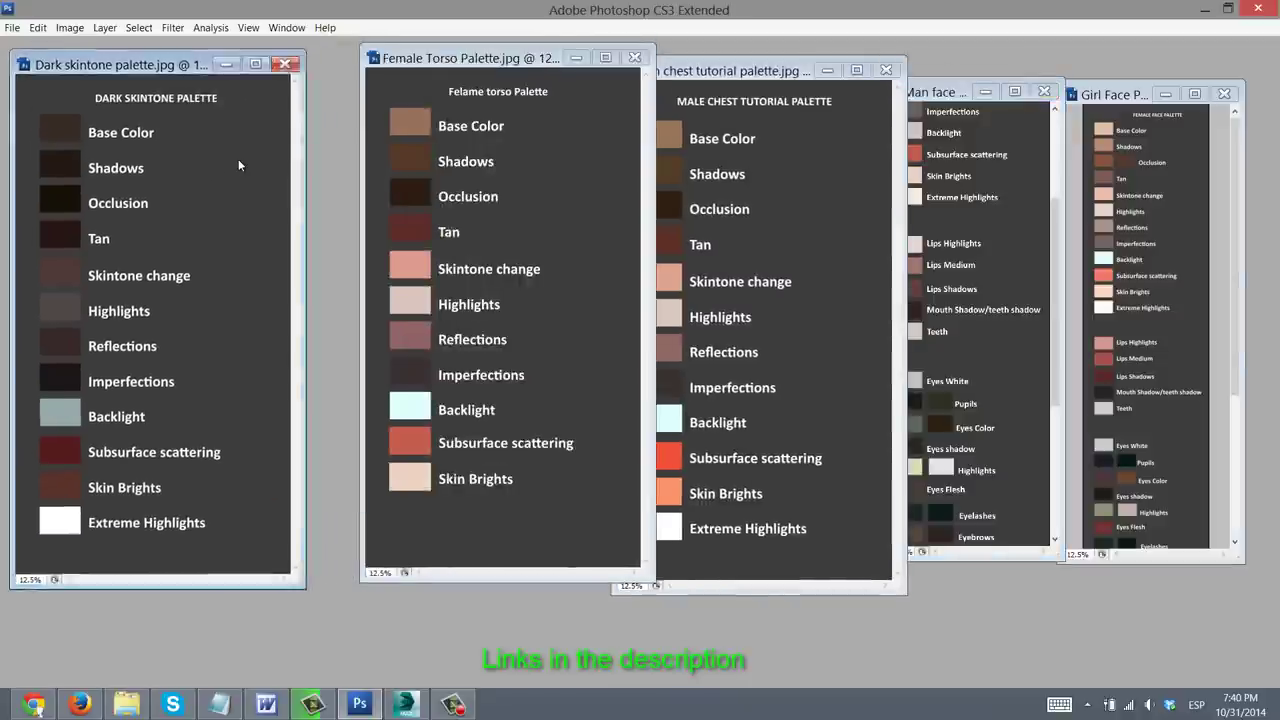
In Photoshop, spread out the open skin palette documents and look through the male and female face color lists.
drag(470, 58, 407, 61)
drag(740, 71, 661, 71)
drag(940, 92, 838, 100)
drag(865, 380, 865, 241)
drag(1150, 380, 1150, 245)
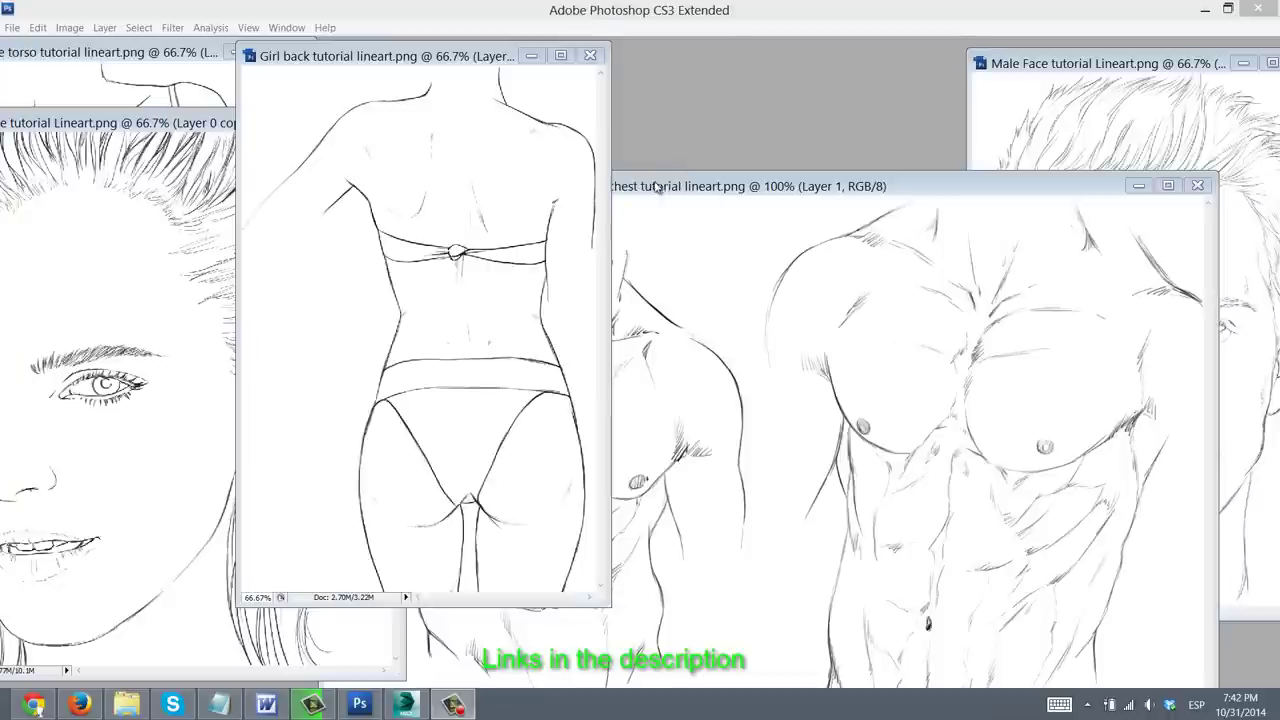
Spread out the tutorial lineart document windows to view the torso, back, face and chest drawings.
drag(430, 78, 516, 78)
drag(110, 123, 196, 117)
drag(1099, 66, 986, 80)
drag(700, 89, 639, 90)
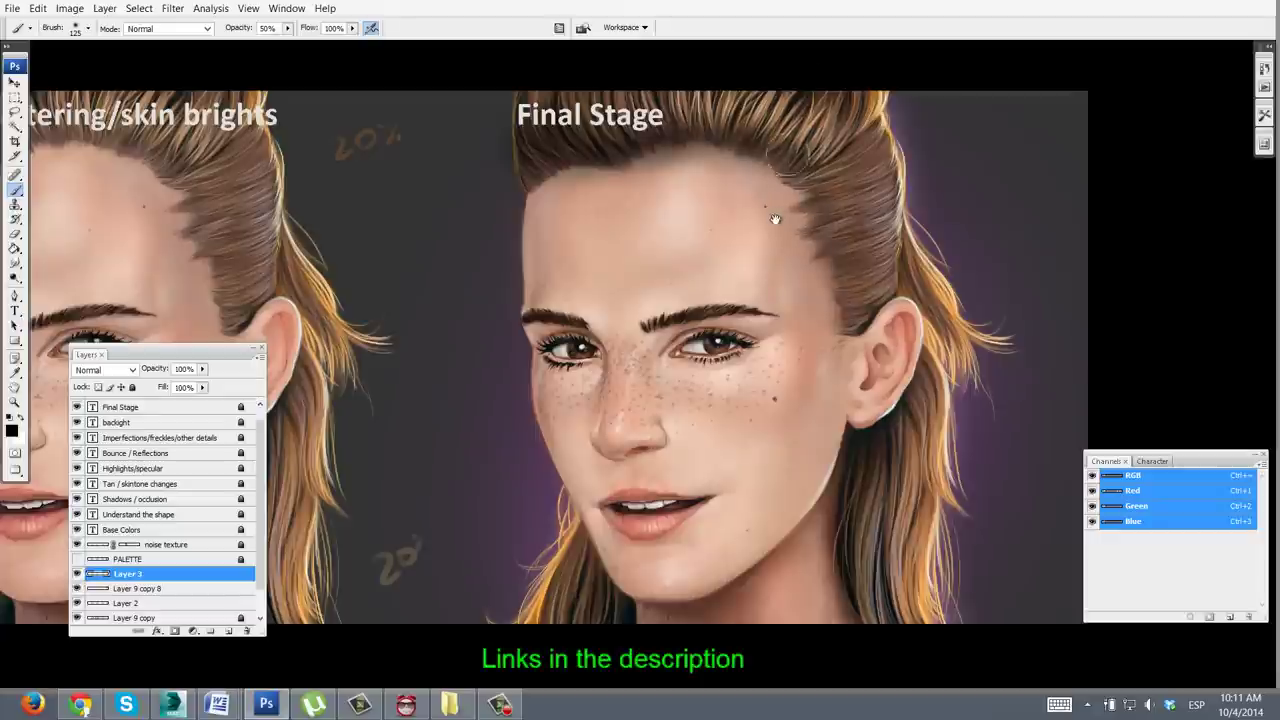
Sample a dark tone on the Final Stage portrait, add a new layer above Layer 3 and set its opacity to 60%.
key(h)
key(5)
key(0)
key(6)
drag(560, 191, 554, 191)
key(i)
click(837, 405)
key(ctrl+shift+alt+n)
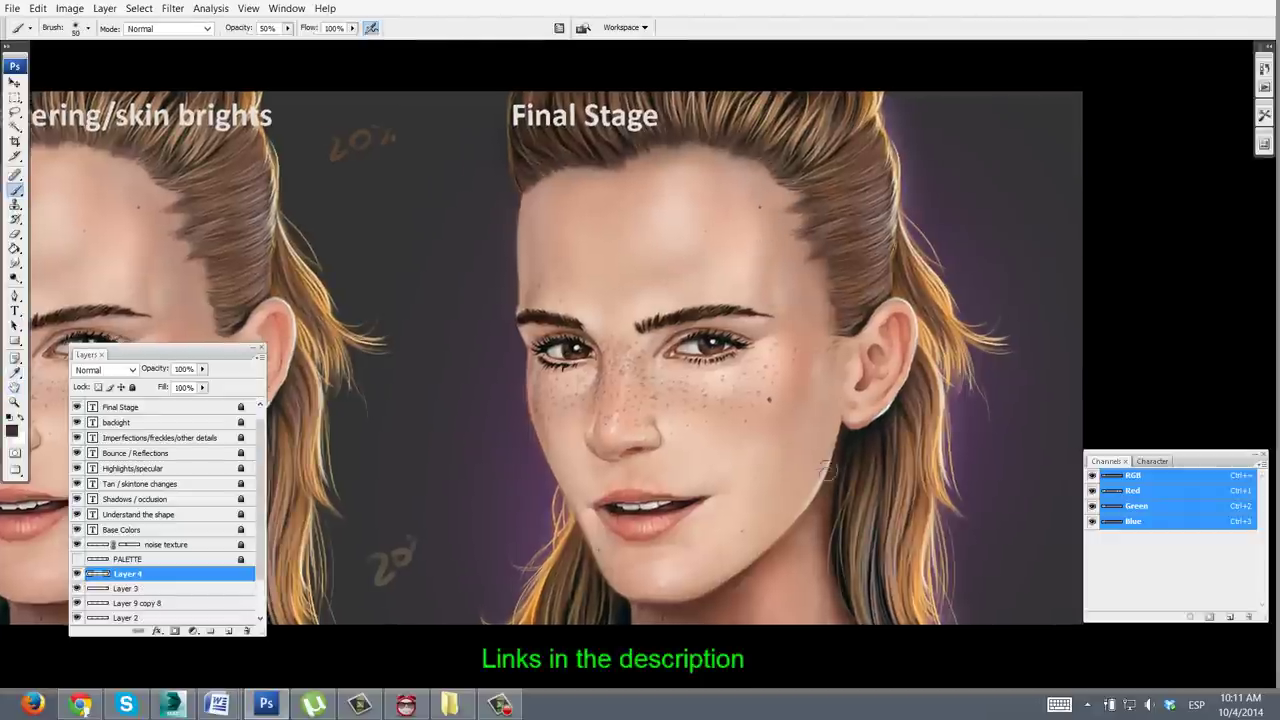
key(space)
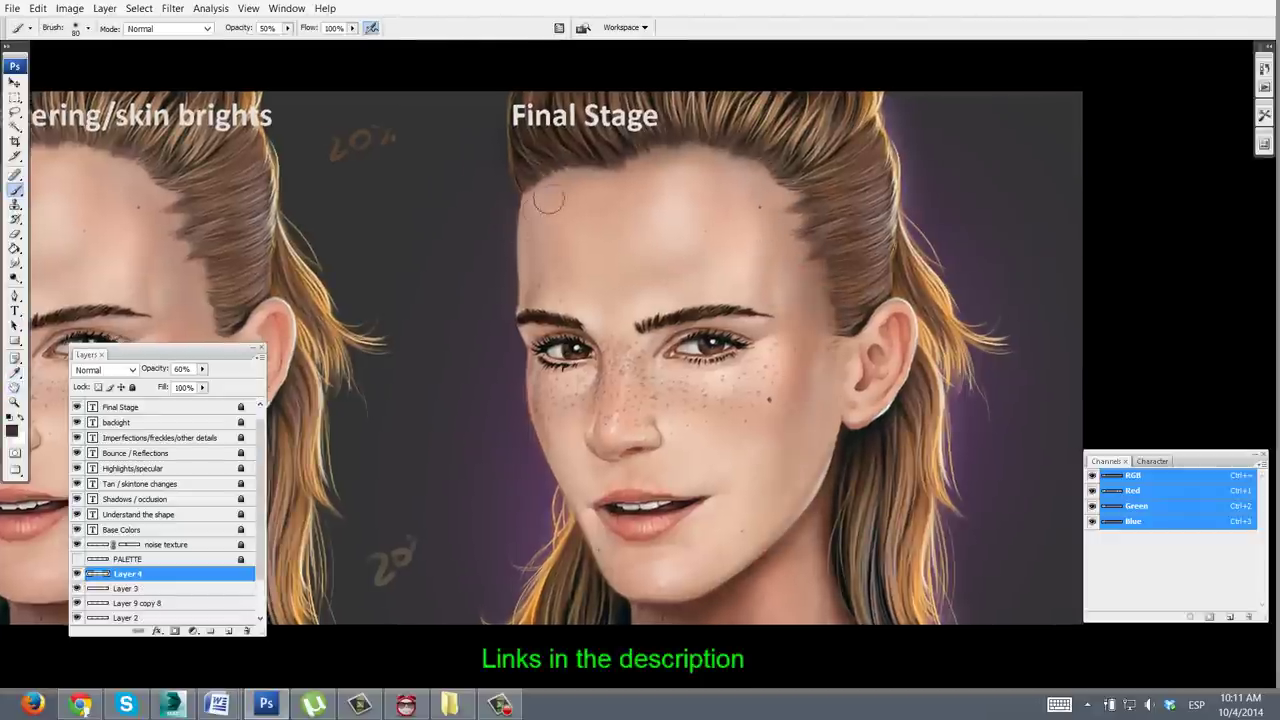
Set Layer 4's opacity to 23%, merge it down into Layer 3 and toggle Layer 3's visibility to compare the portrait.
key(h)
key(2)
key(3)
drag(812, 306, 880, 294)
drag(770, 367, 778, 372)
key(ctrl+minus)
key(ctrl+plus)
key(ctrl+e)
click(77, 576)
click(77, 576)
Try slightly reducing the saturation of Layer 9 copy 8 with Hue/Saturation.
click(104, 589)
key(ctrl+u)
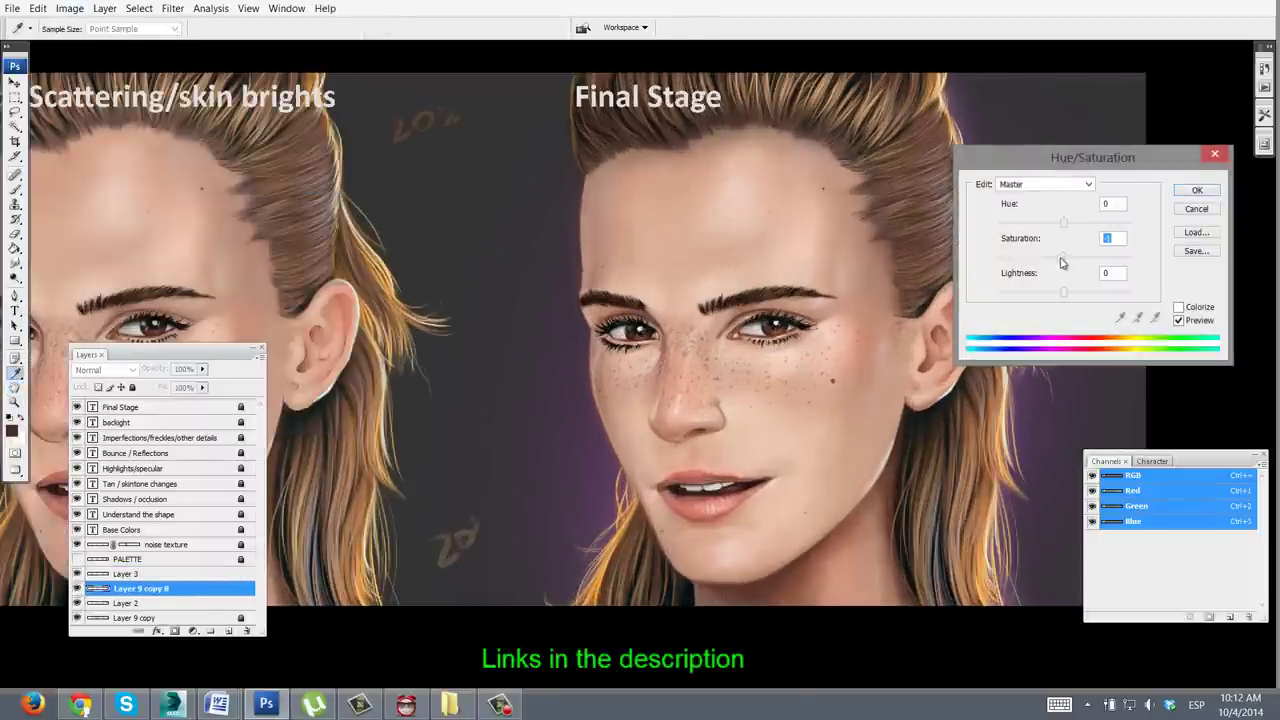
key(Escape)
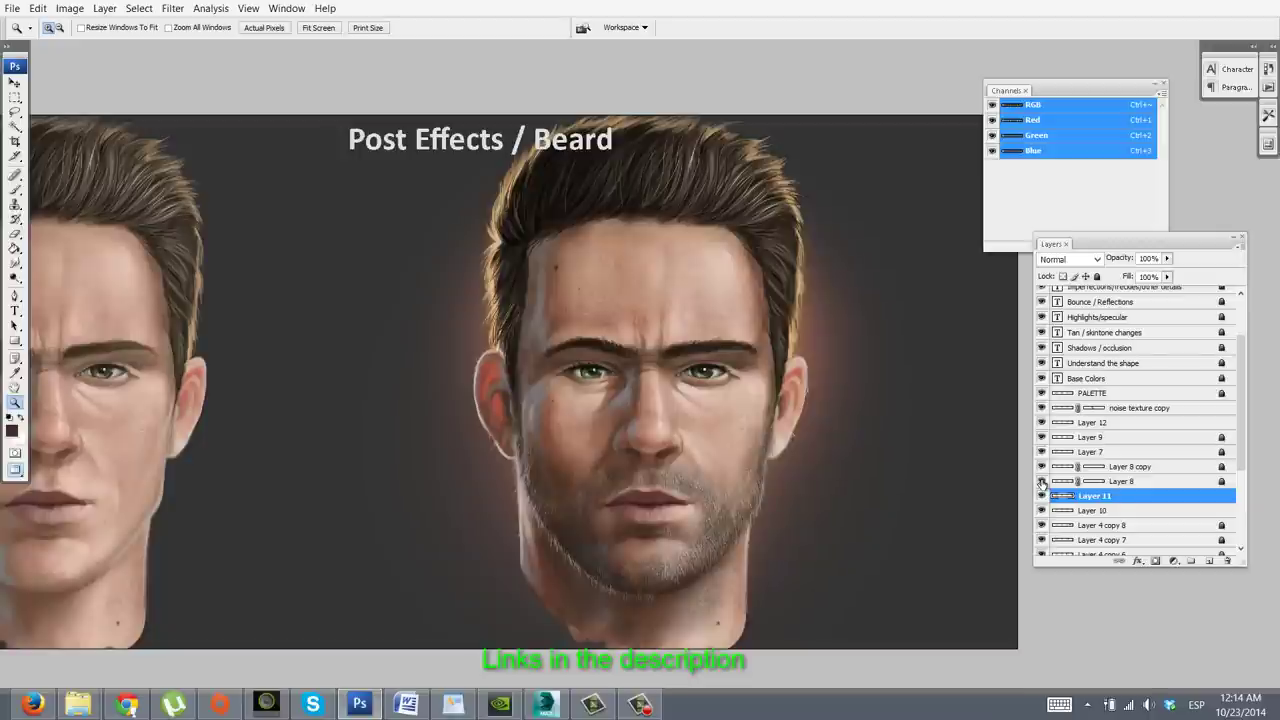
In the bearded male portrait, duplicate Layer 9, and duplicate Layer 7 and merge the duplicate back down into Layer 7.
key(ctrl+j)
key(h)
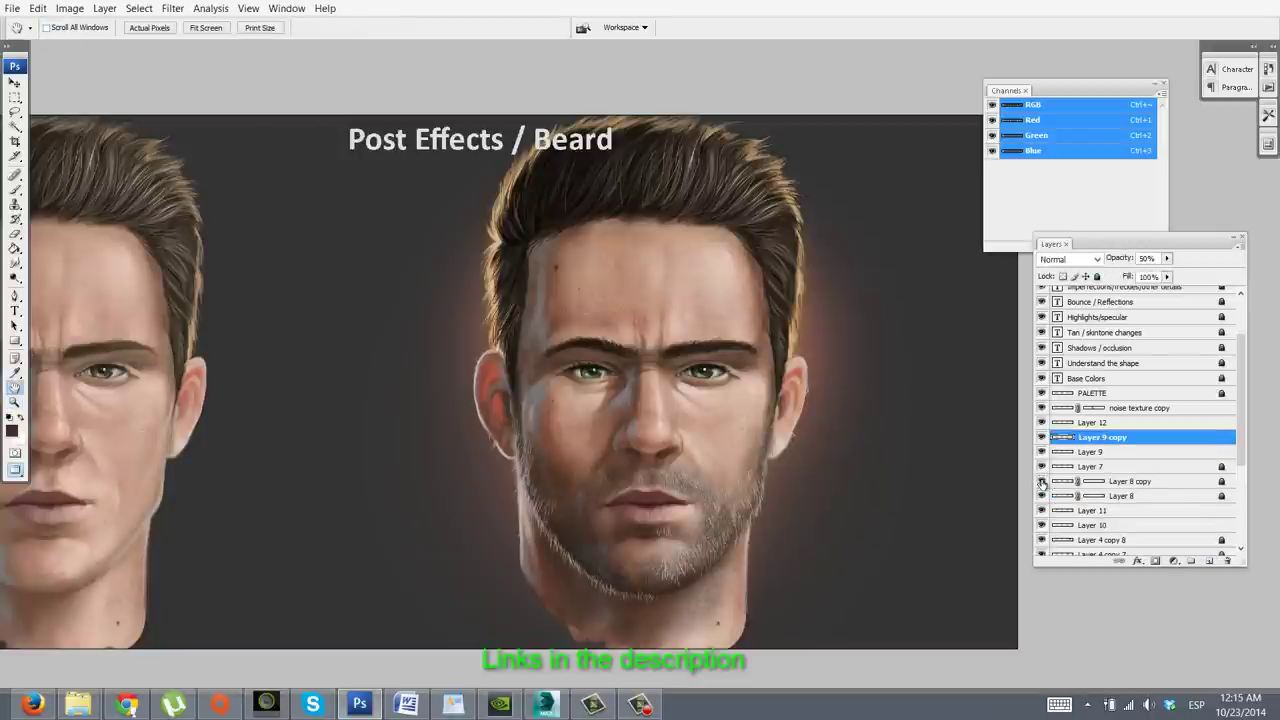
click(1092, 466)
key(ctrl+j)
key(z)
key(ctrl+plus)
key(ctrl+e)
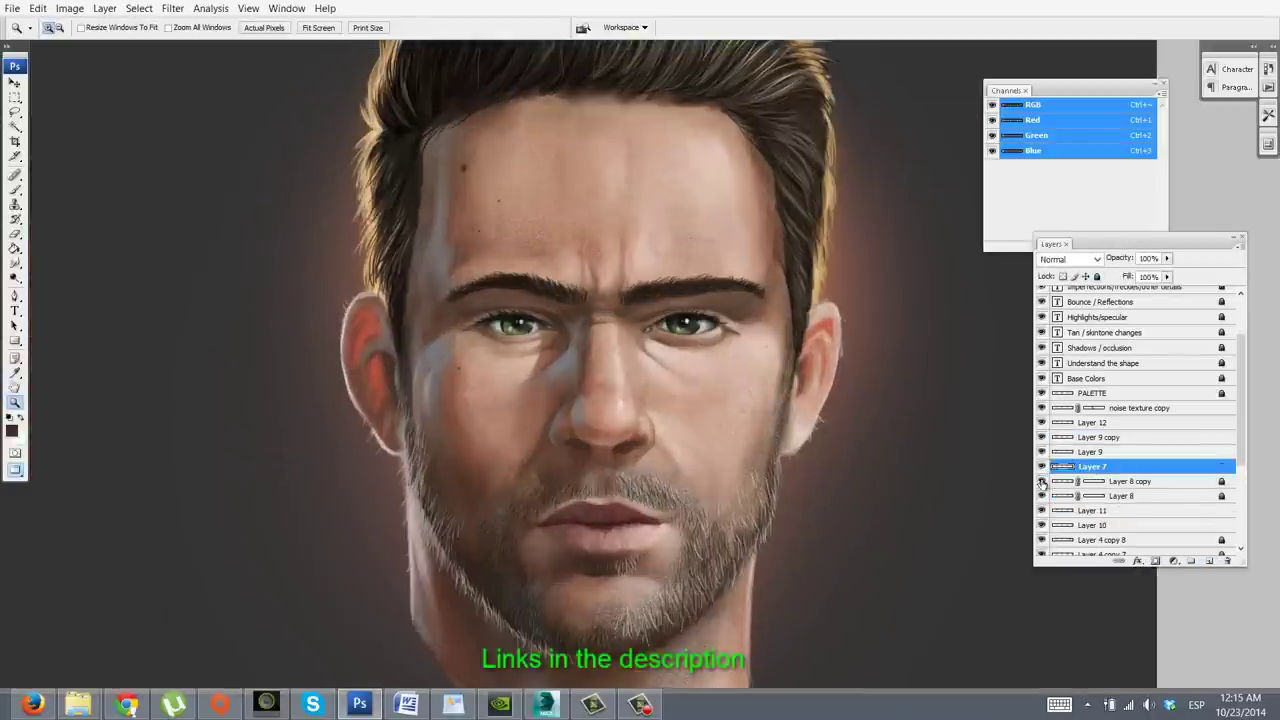
Duplicate Layer 8 copy together with its mask and toggle the visibility of the noise texture copy layer.
key(alt+[)
key(ctrl+j)
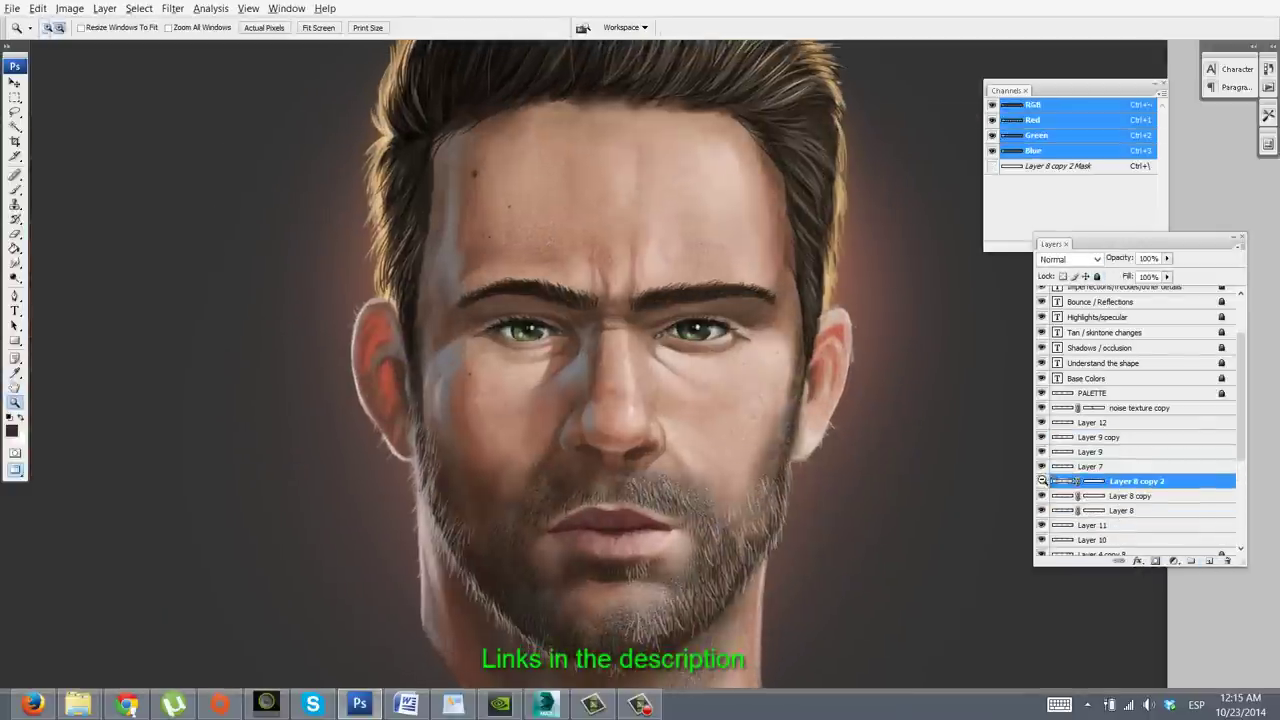
scroll(1042, 481, down, 1)
scroll(1042, 480, up, 2)
click(1042, 479)
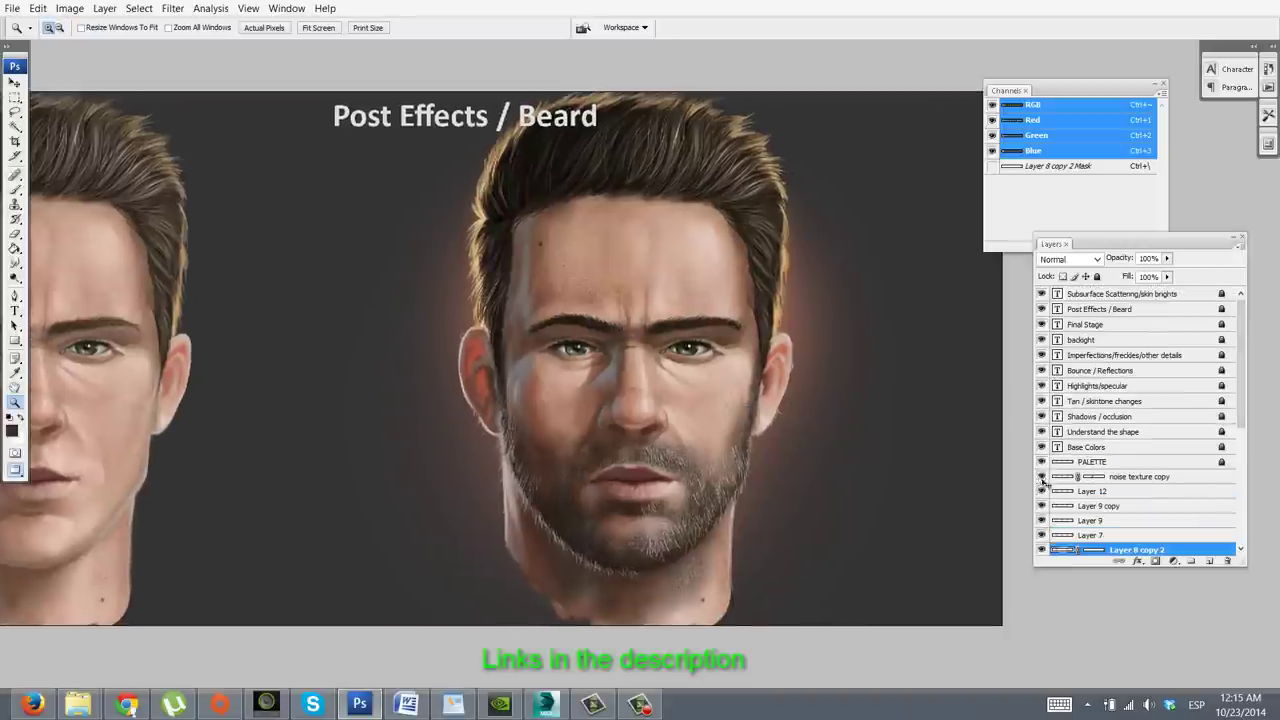